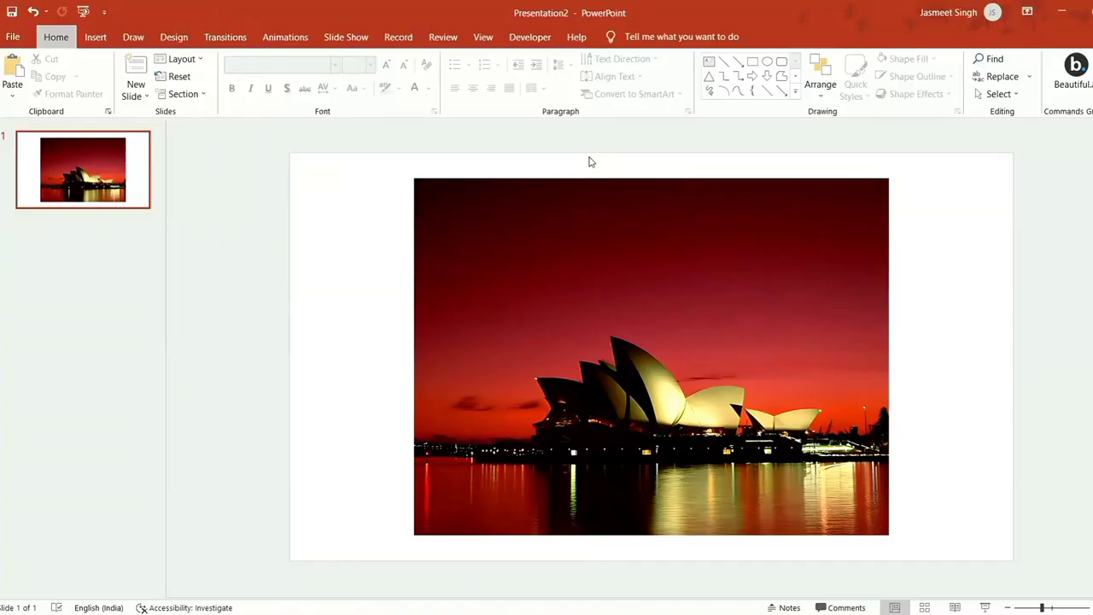
Step: Crop both sides of the Opera House photo down to a tall, narrow portrait strip
{"action": "left_click", "coordinate": [688, 288]}
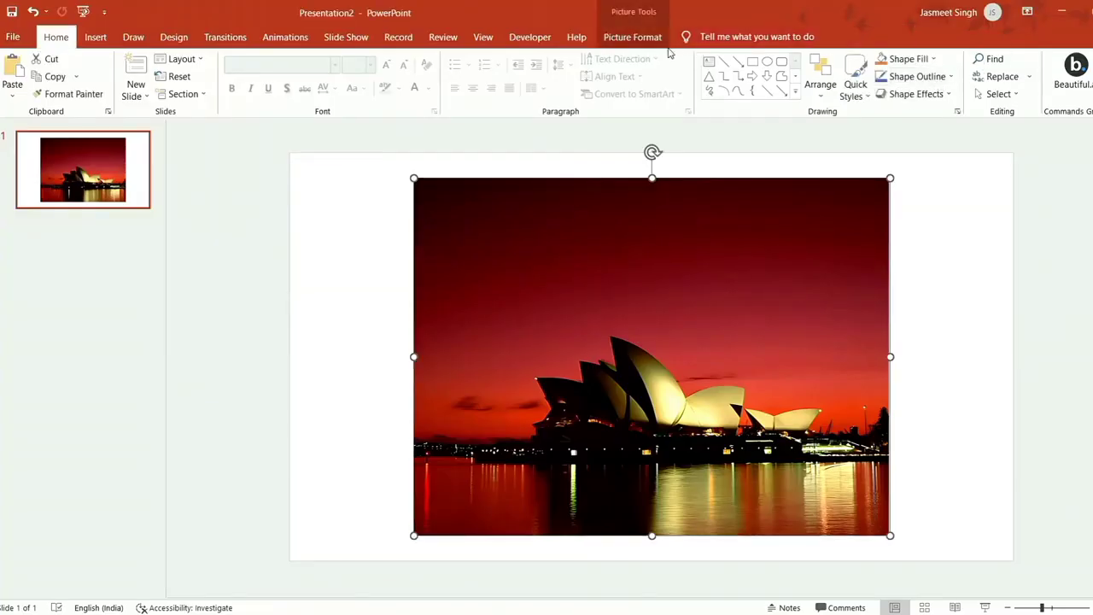
{"action": "left_click", "coordinate": [655, 41]}
{"action": "left_click", "coordinate": [990, 69]}
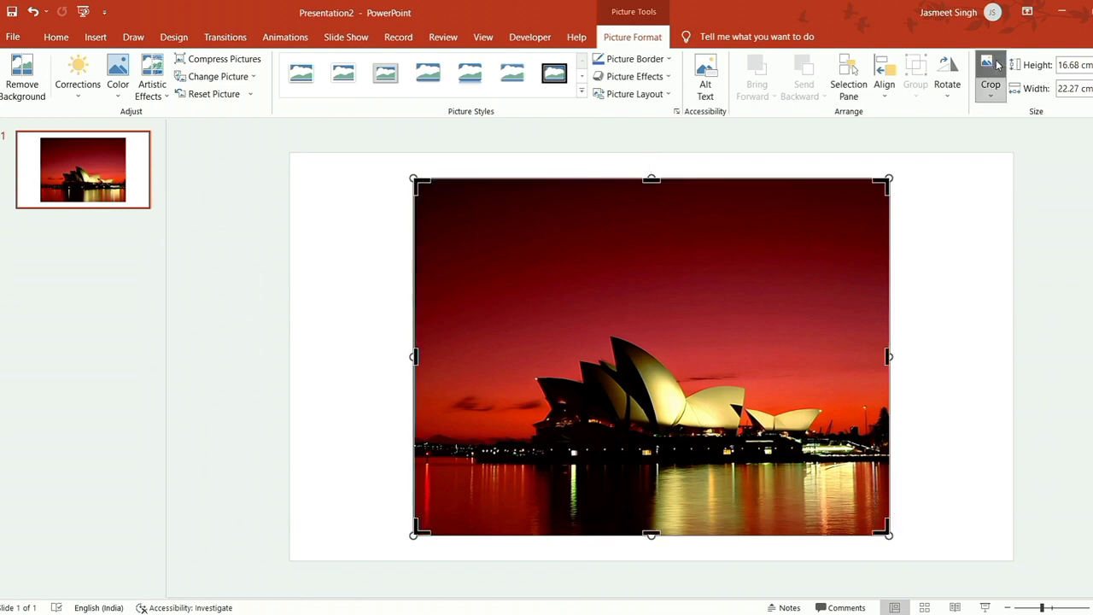
{"action": "left_click_drag", "start_coordinate": [425, 368], "coordinate": [547, 368]}
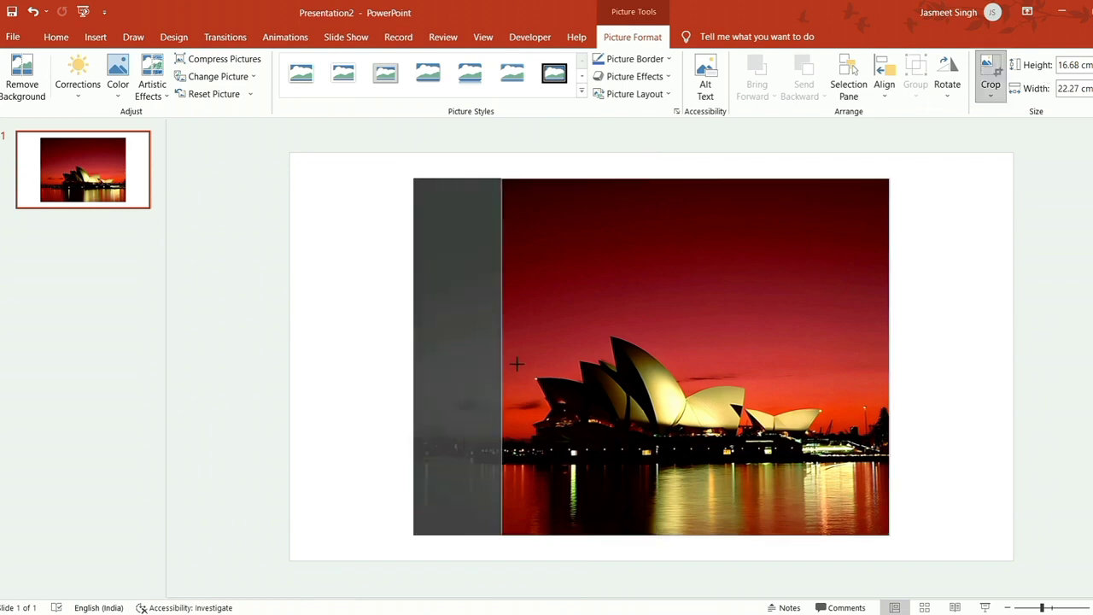
{"action": "left_click_drag", "start_coordinate": [888, 359], "coordinate": [751, 378]}
{"action": "left_click", "coordinate": [789, 157]}
Step: Give the cropped Opera House strip rounded corners and adjust how round they are
{"action": "left_click", "coordinate": [689, 241]}
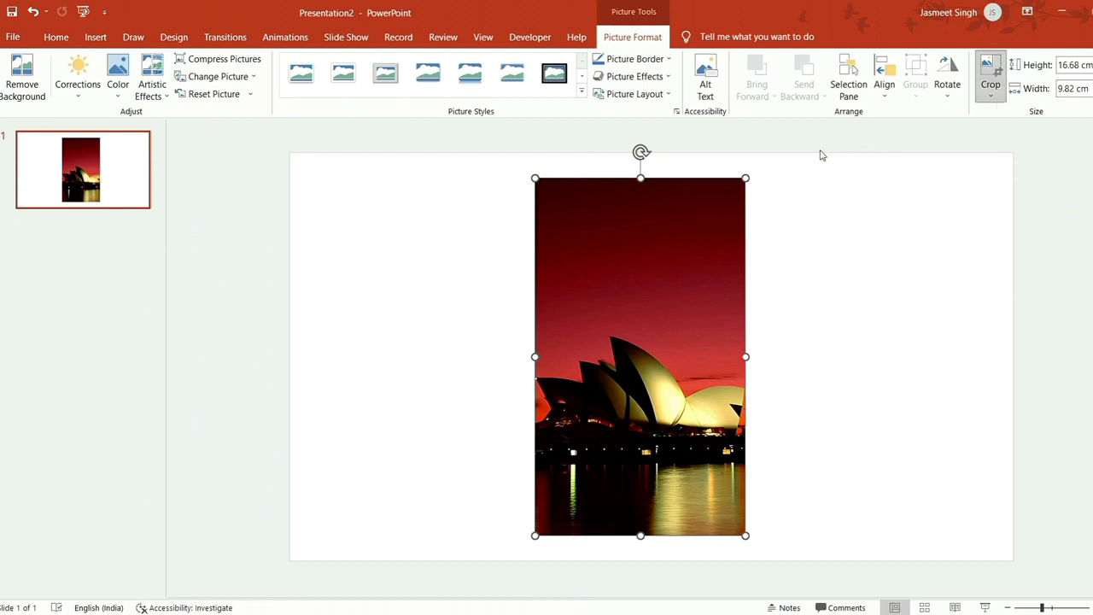
{"action": "key", "text": "ctrl+z"}
{"action": "left_click_drag", "start_coordinate": [567, 181], "coordinate": [561, 177]}
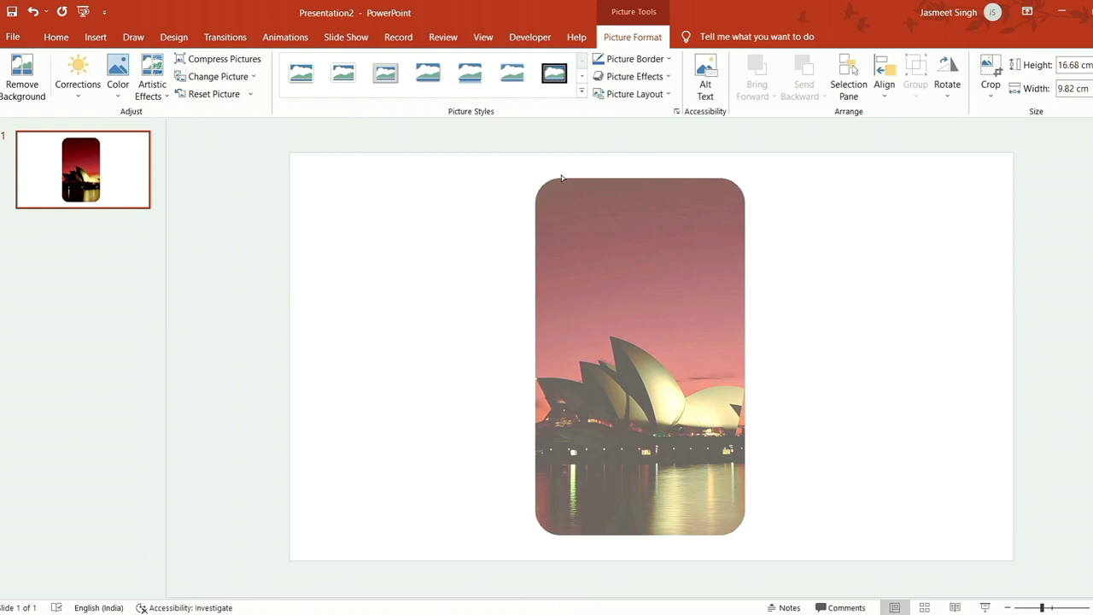
{"action": "left_click_drag", "start_coordinate": [561, 177], "coordinate": [564, 175]}
{"action": "left_click", "coordinate": [578, 167]}
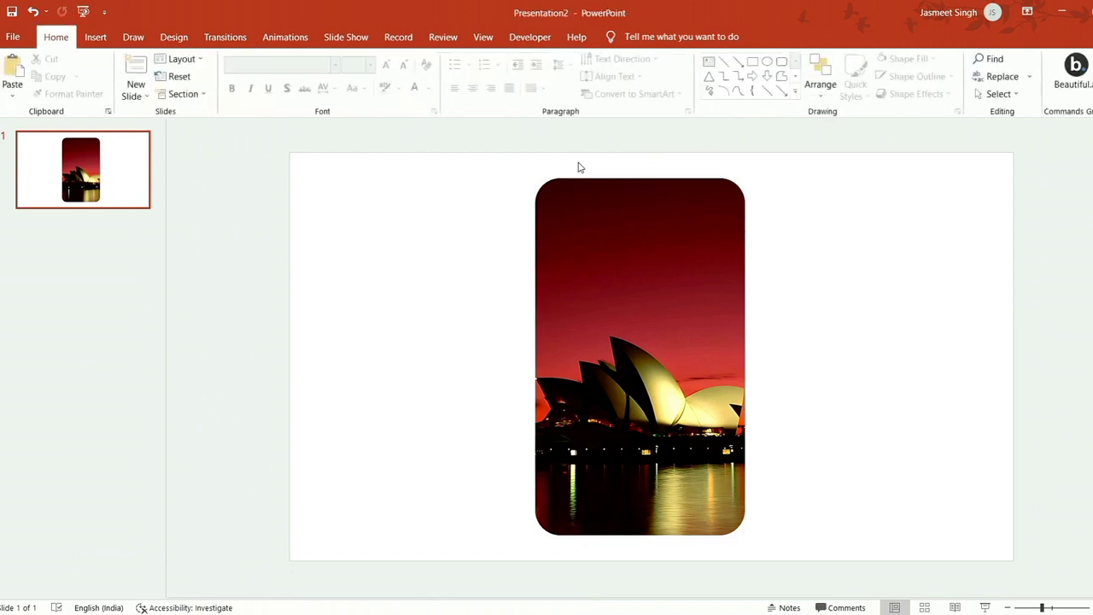
Step: Paste the bridge and lake photos and align the Opera House panel between them
{"action": "key", "text": "ctrl+v"}
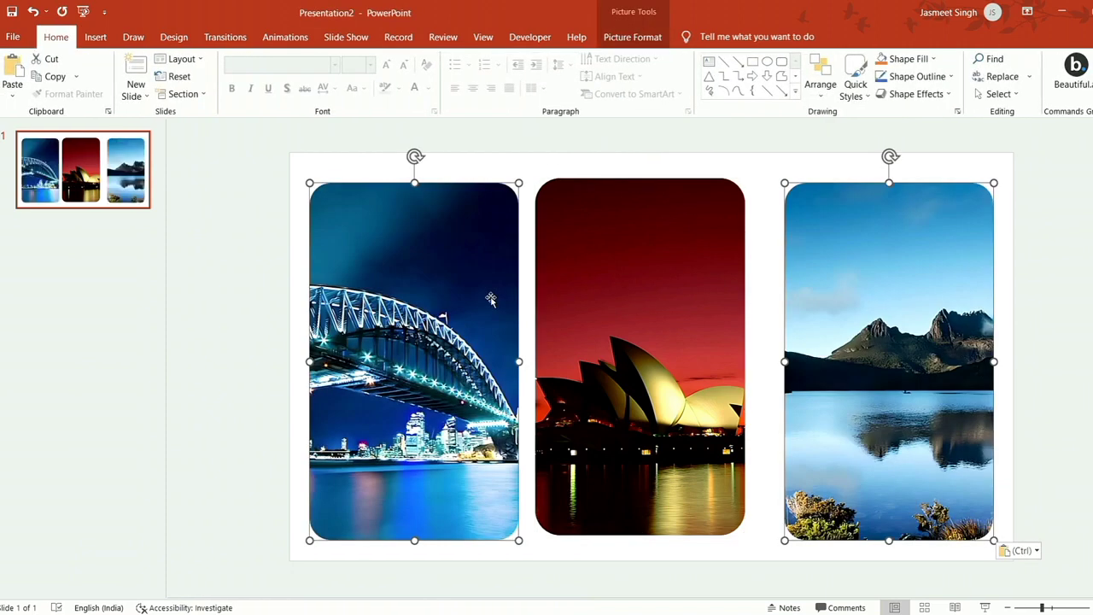
{"action": "left_click", "coordinate": [669, 297]}
{"action": "left_click_drag", "start_coordinate": [669, 297], "coordinate": [680, 303]}
{"action": "left_click", "coordinate": [651, 146]}
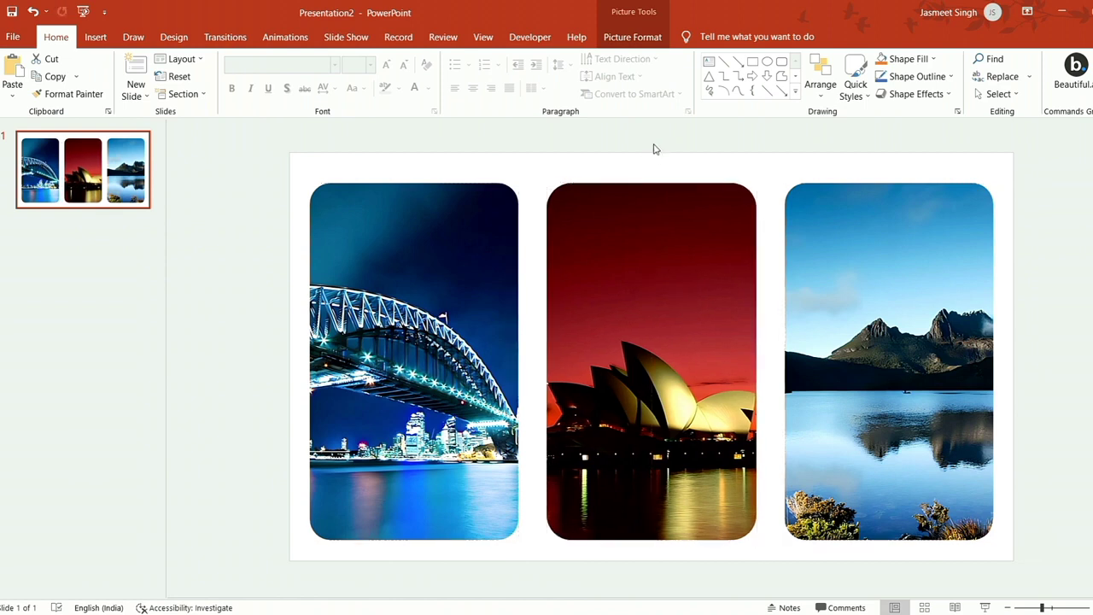
Step: Duplicate slide 1 as slide 2
{"action": "left_click", "coordinate": [128, 171]}
{"action": "key", "text": "ctrl+c"}
{"action": "key", "text": "ctrl+v"}
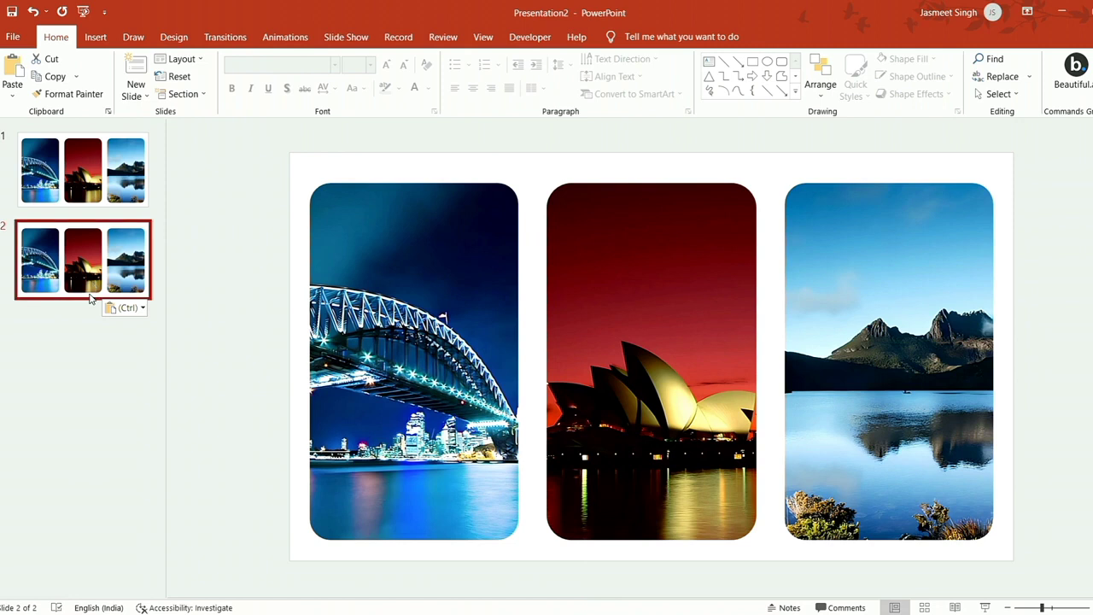
Step: Crop slide 2's lake photo to a slim 4.25 cm strip at the right edge
{"action": "left_click", "coordinate": [848, 298]}
{"action": "left_click", "coordinate": [631, 37]}
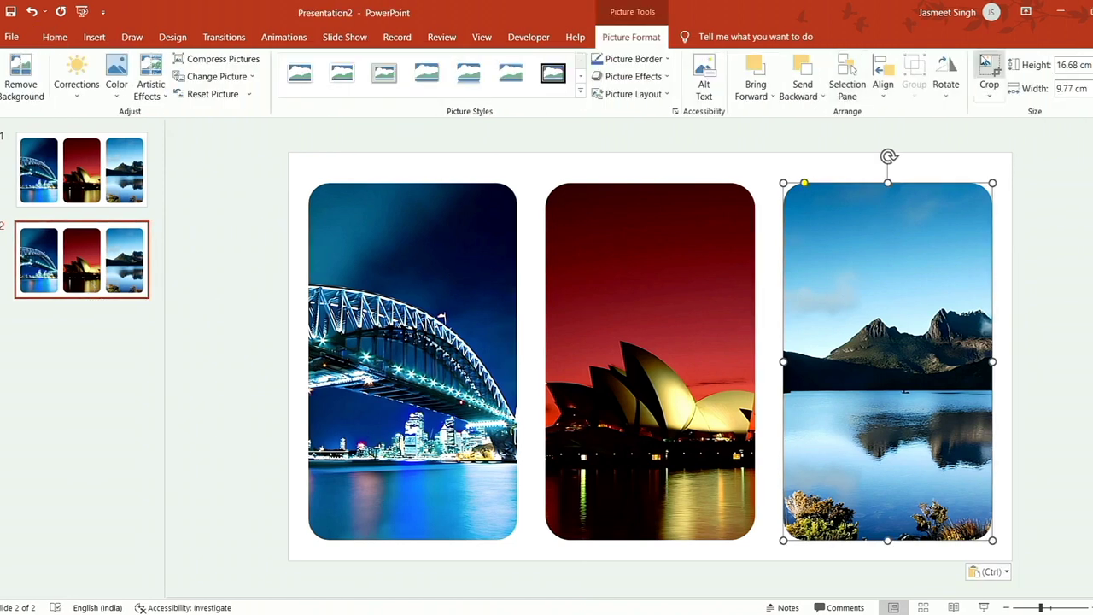
{"action": "left_click", "coordinate": [986, 61]}
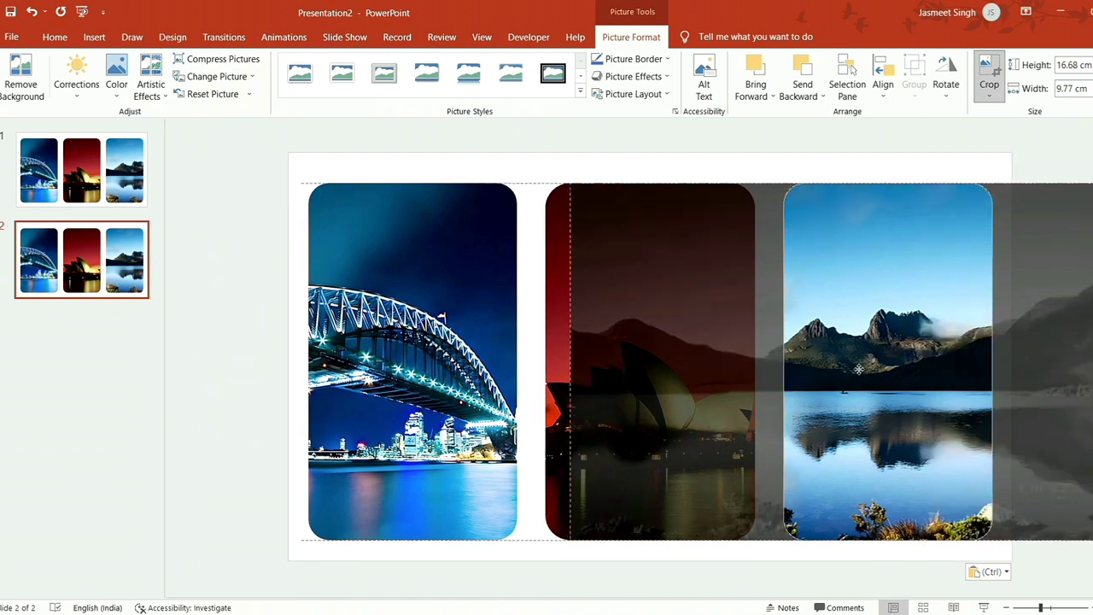
{"action": "left_click_drag", "start_coordinate": [840, 369], "coordinate": [986, 370]}
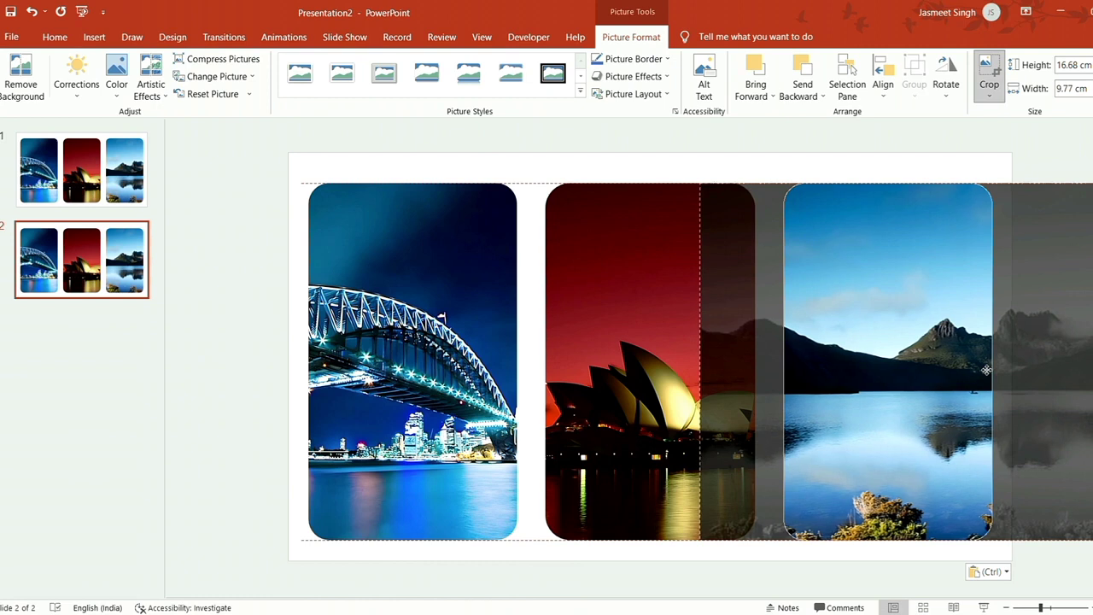
{"action": "mouse_move", "coordinate": [784, 362]}
{"action": "left_mouse_down"}
{"action": "mouse_move", "coordinate": [700, 363]}
{"action": "mouse_move", "coordinate": [915, 372]}
{"action": "left_mouse_up"}
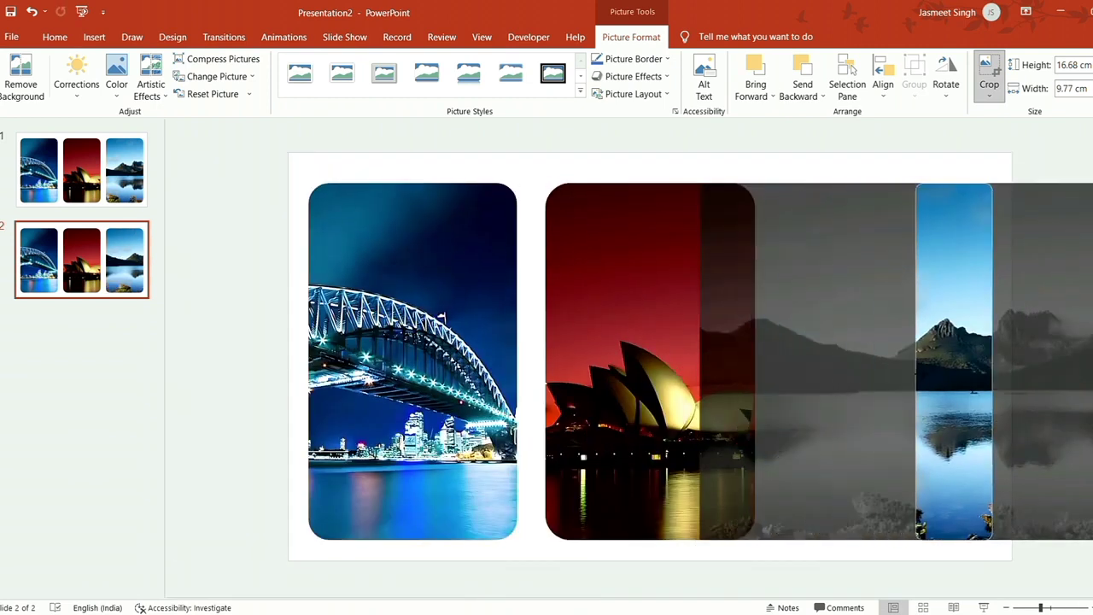
{"action": "left_click_drag", "start_coordinate": [916, 372], "coordinate": [900, 372]}
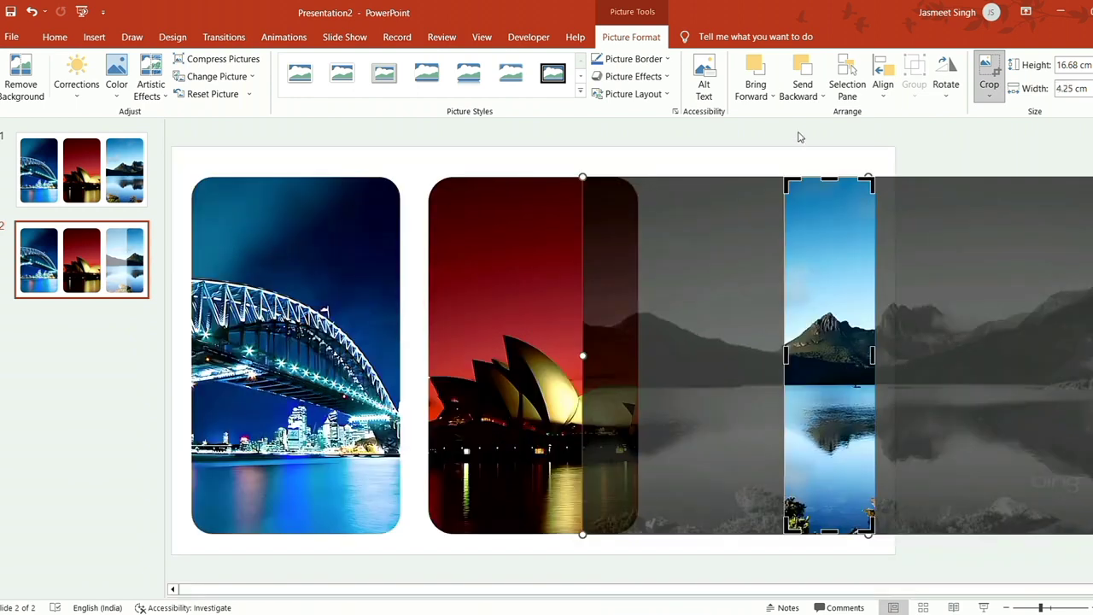
{"action": "left_click", "coordinate": [800, 136]}
Step: Crop slide 2's bridge photo from the right into a slim strip at the left edge
{"action": "left_click", "coordinate": [478, 275]}
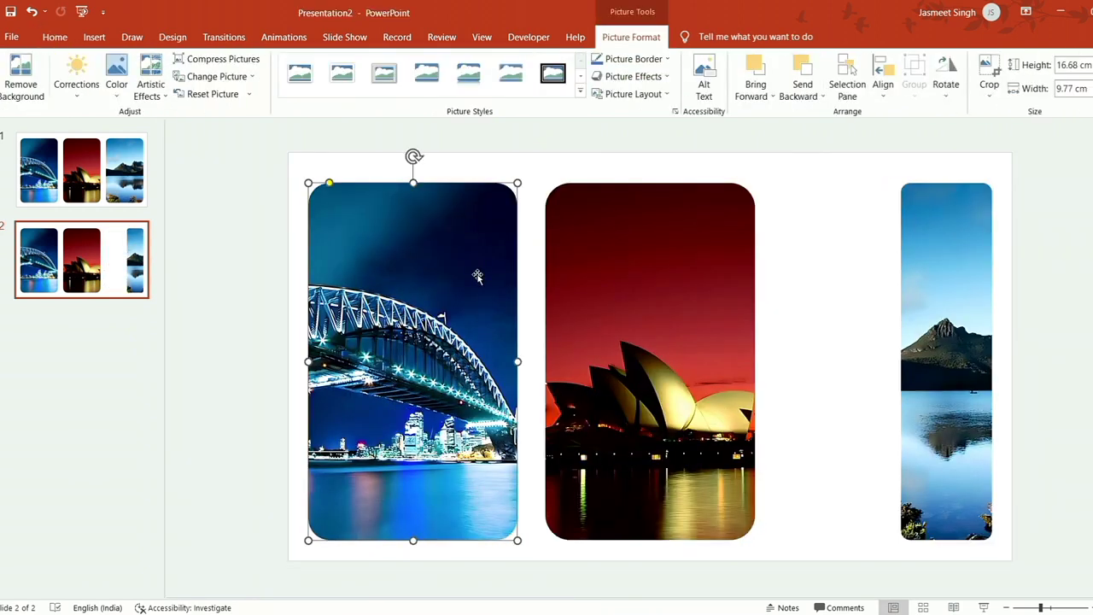
{"action": "left_click", "coordinate": [988, 73]}
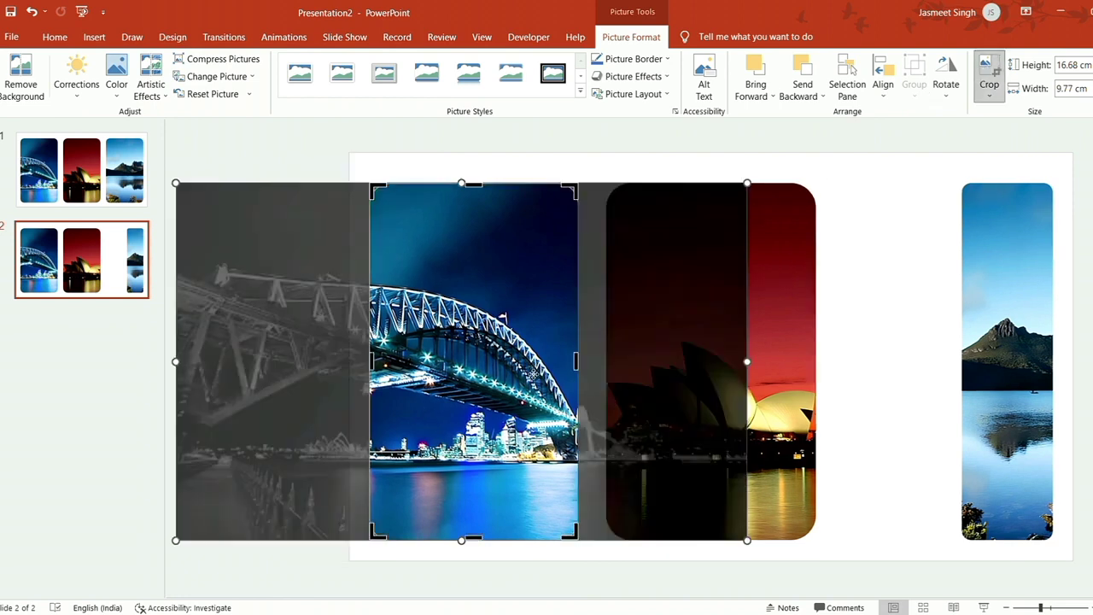
{"action": "left_click_drag", "start_coordinate": [540, 376], "coordinate": [398, 369]}
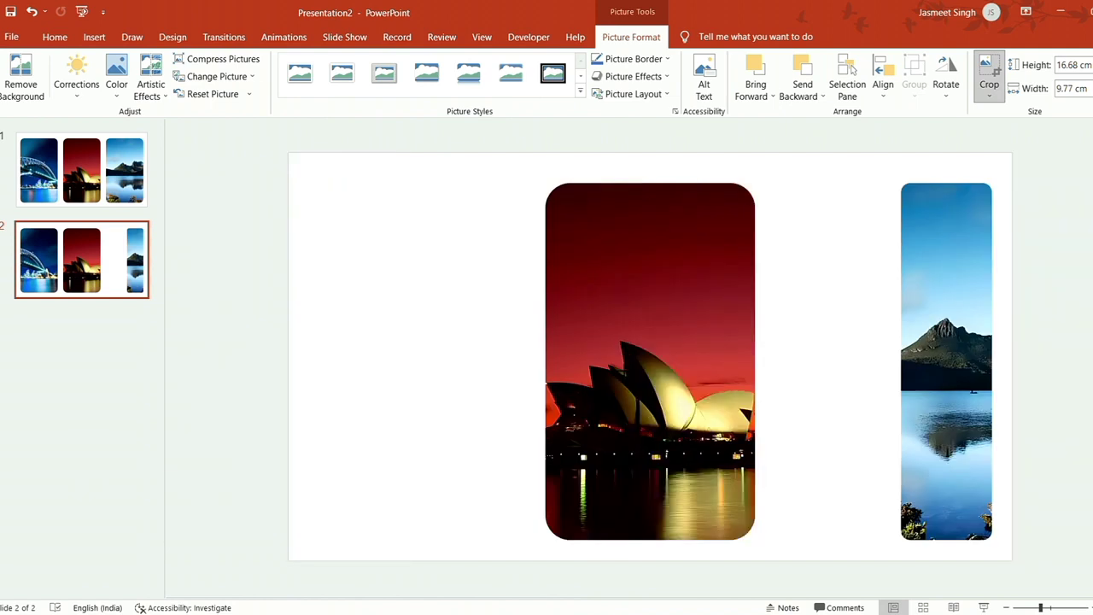
{"action": "left_click_drag", "start_coordinate": [633, 369], "coordinate": [411, 382]}
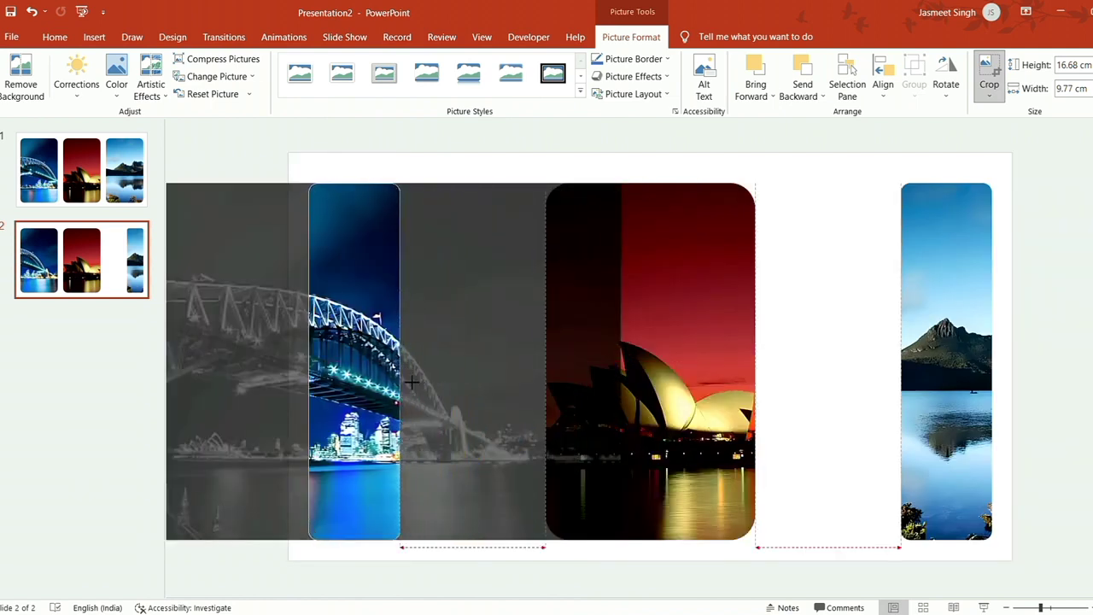
{"action": "mouse_move", "coordinate": [411, 382]}
{"action": "left_mouse_down"}
{"action": "mouse_move", "coordinate": [391, 385]}
{"action": "mouse_move", "coordinate": [409, 383]}
{"action": "left_mouse_up"}
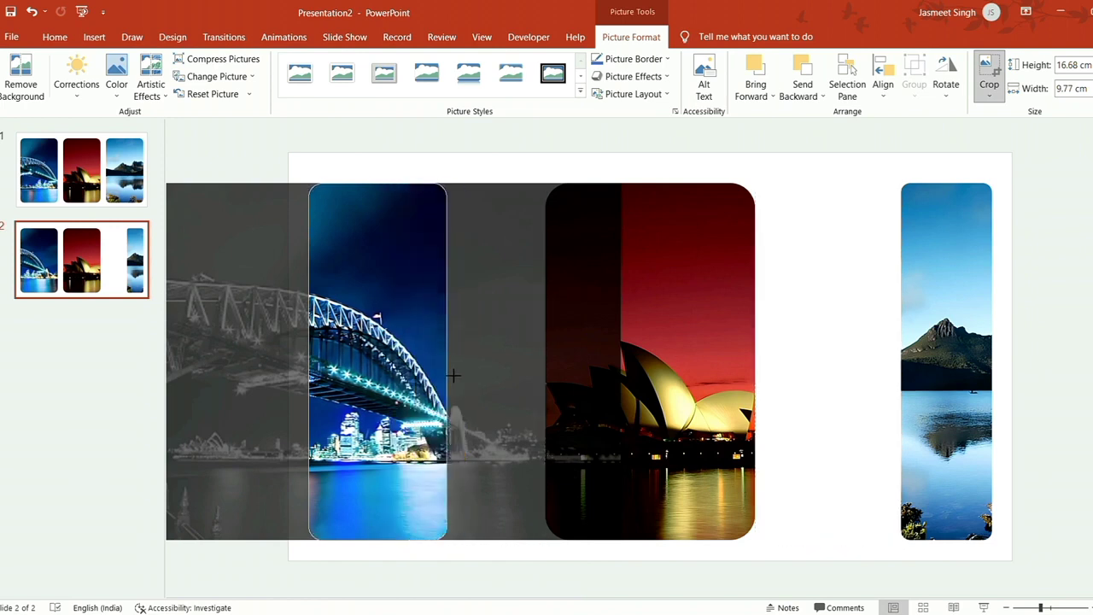
{"action": "left_click_drag", "start_coordinate": [404, 384], "coordinate": [410, 383]}
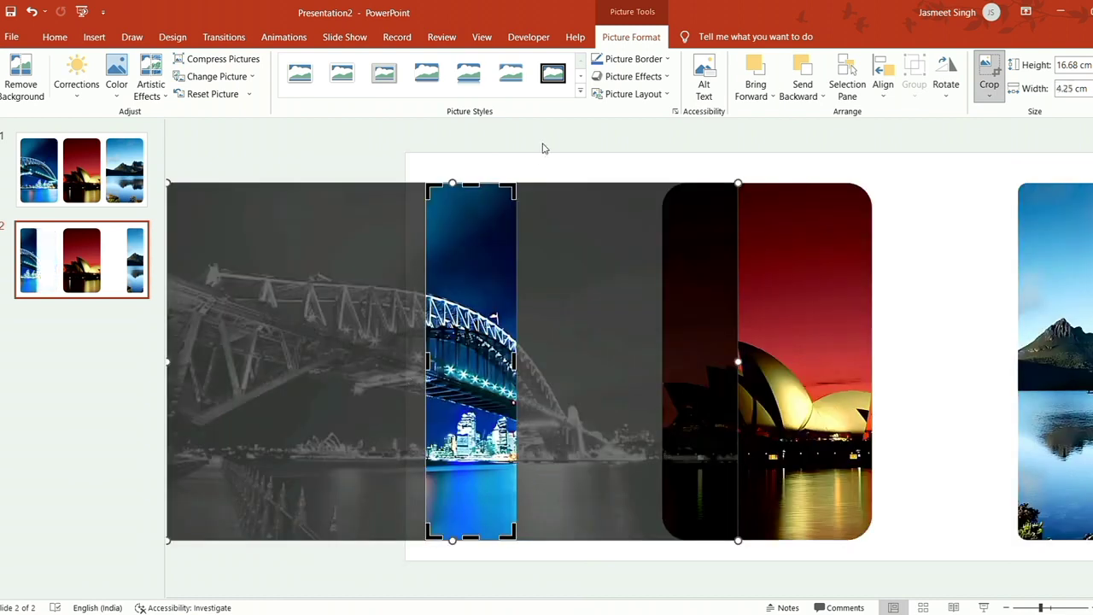
{"action": "left_click", "coordinate": [546, 149]}
{"action": "left_click", "coordinate": [675, 245]}
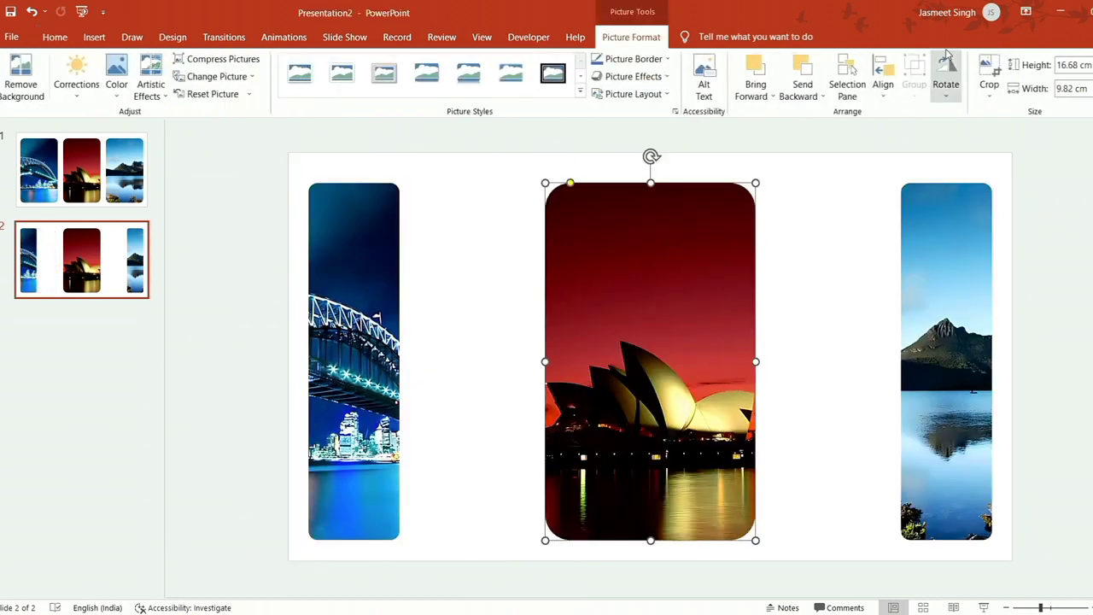
Step: Extend the Opera House photo's crop on both sides to a 22.1 cm wide panel
{"action": "left_click", "coordinate": [993, 66]}
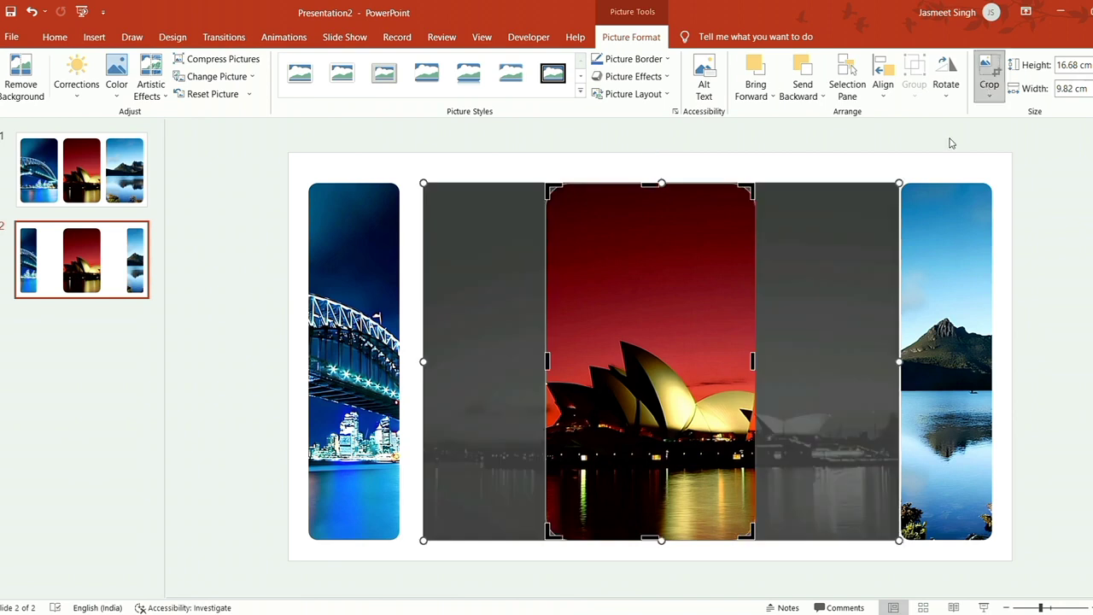
{"action": "left_click_drag", "start_coordinate": [551, 366], "coordinate": [434, 369]}
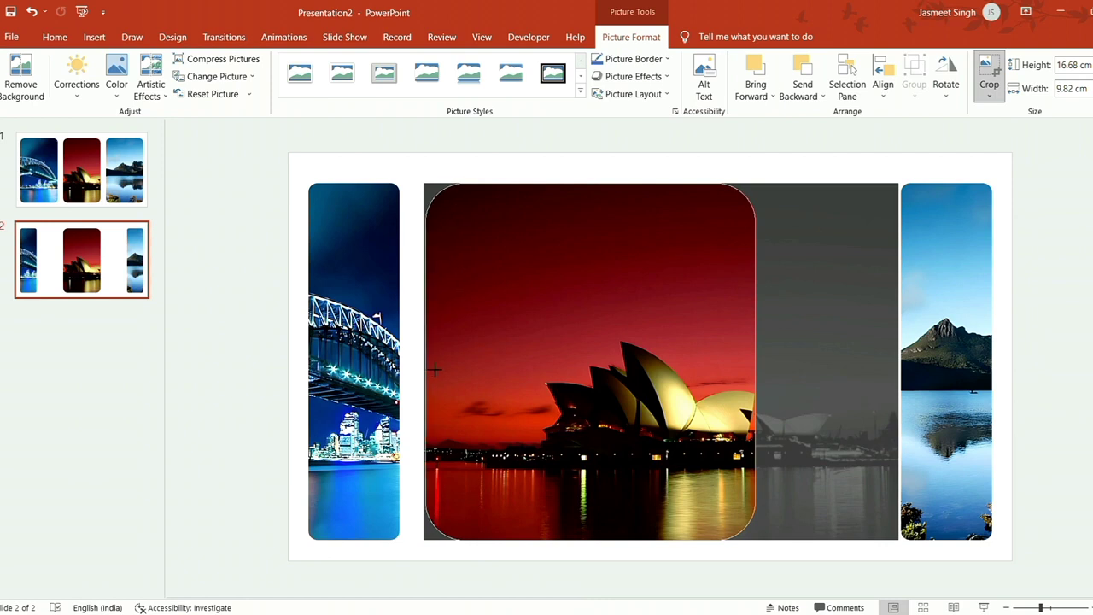
{"action": "left_click_drag", "start_coordinate": [434, 369], "coordinate": [433, 369]}
{"action": "left_click_drag", "start_coordinate": [759, 372], "coordinate": [901, 366]}
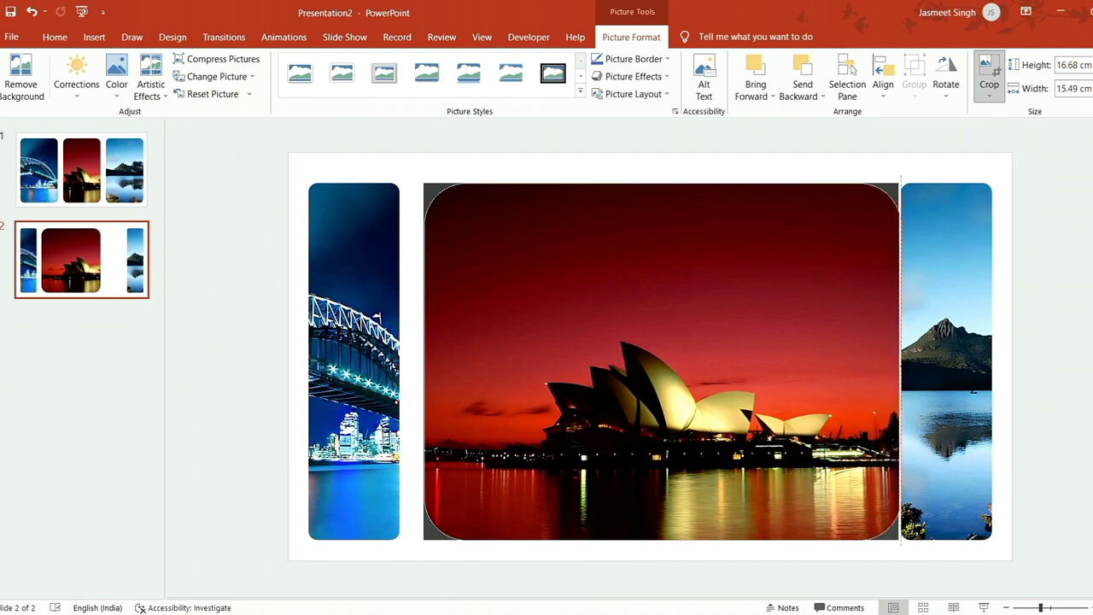
{"action": "left_click_drag", "start_coordinate": [900, 364], "coordinate": [897, 363]}
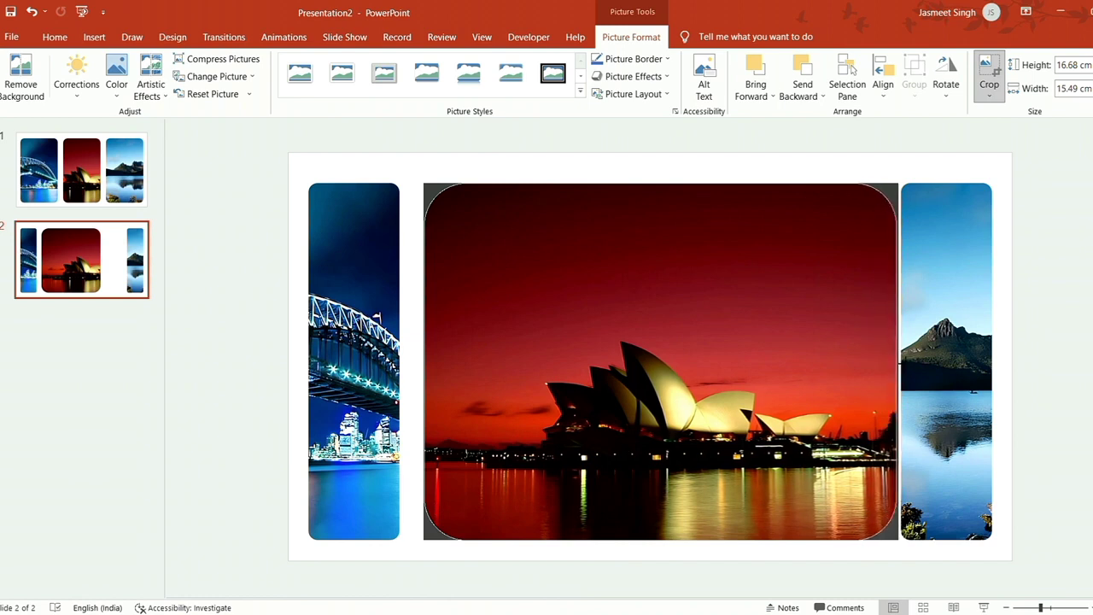
{"action": "left_click", "coordinate": [788, 161]}
Step: Centre the widened Opera House panel between the two side strips
{"action": "left_click", "coordinate": [766, 321]}
{"action": "left_click_drag", "start_coordinate": [765, 322], "coordinate": [757, 324]}
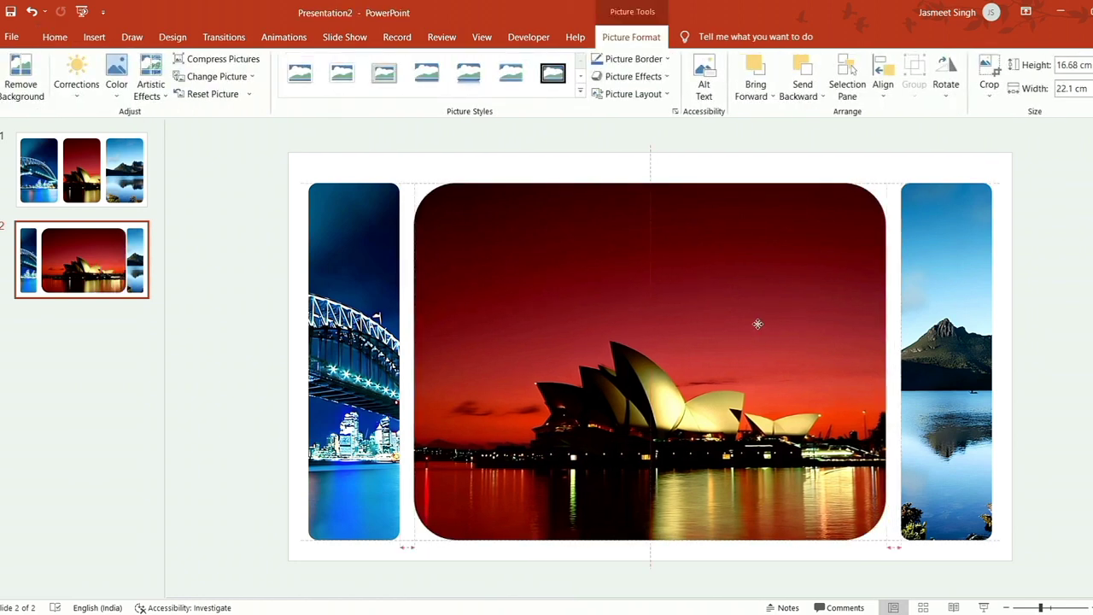
{"action": "left_click", "coordinate": [751, 139]}
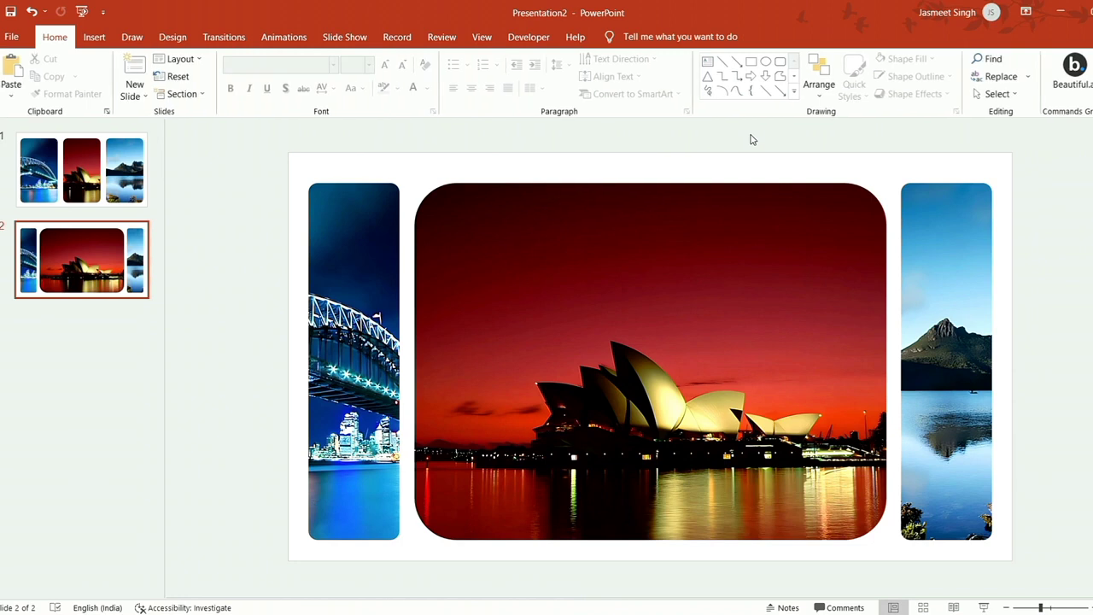
{"action": "left_click", "coordinate": [90, 247]}
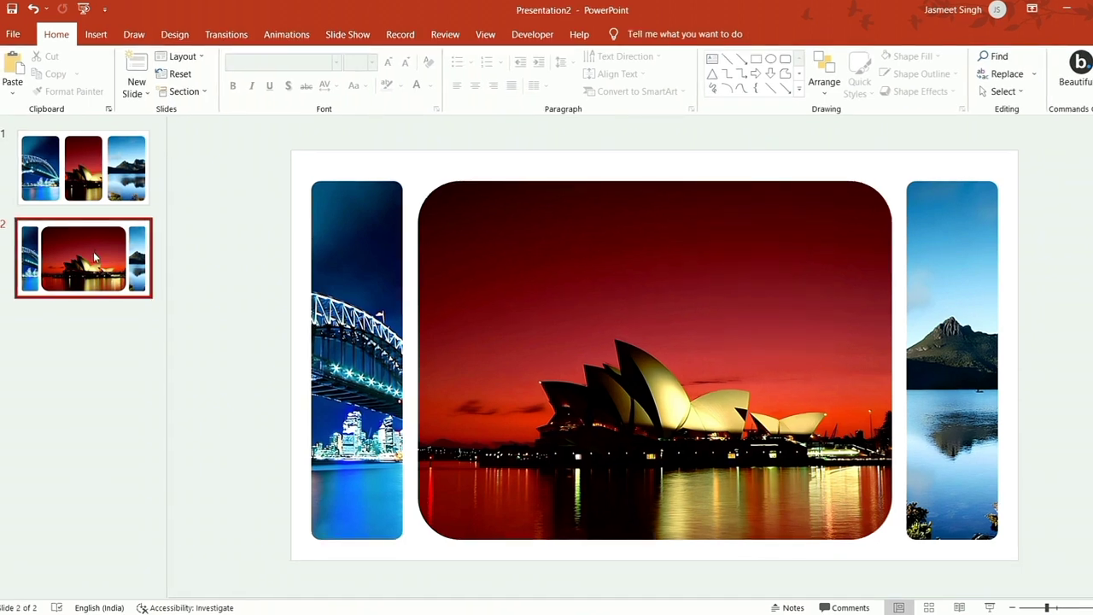
Step: Duplicate slide 2 as slide 3 and crop its Opera House photo to a 4.25 cm strip
{"action": "key", "text": "ctrl+d"}
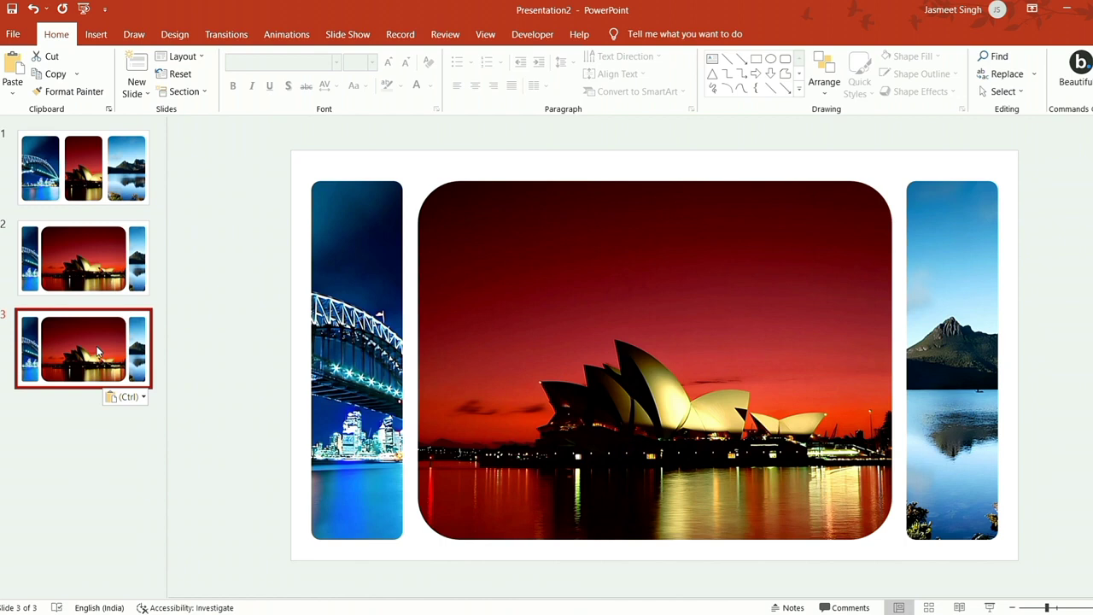
{"action": "left_click", "coordinate": [497, 354]}
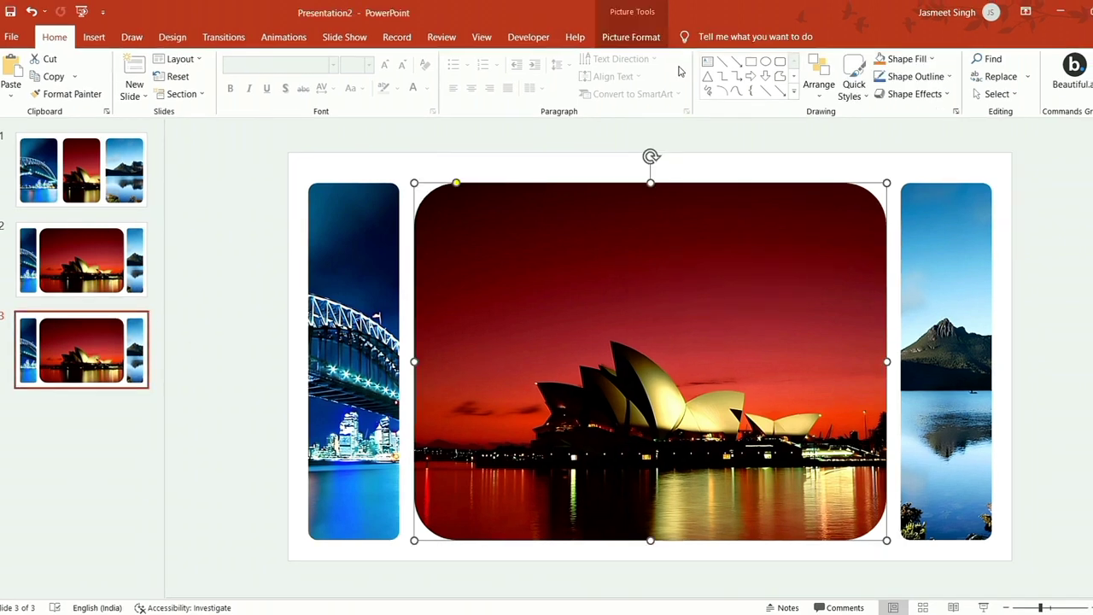
{"action": "left_click", "coordinate": [631, 36]}
{"action": "left_click", "coordinate": [988, 67]}
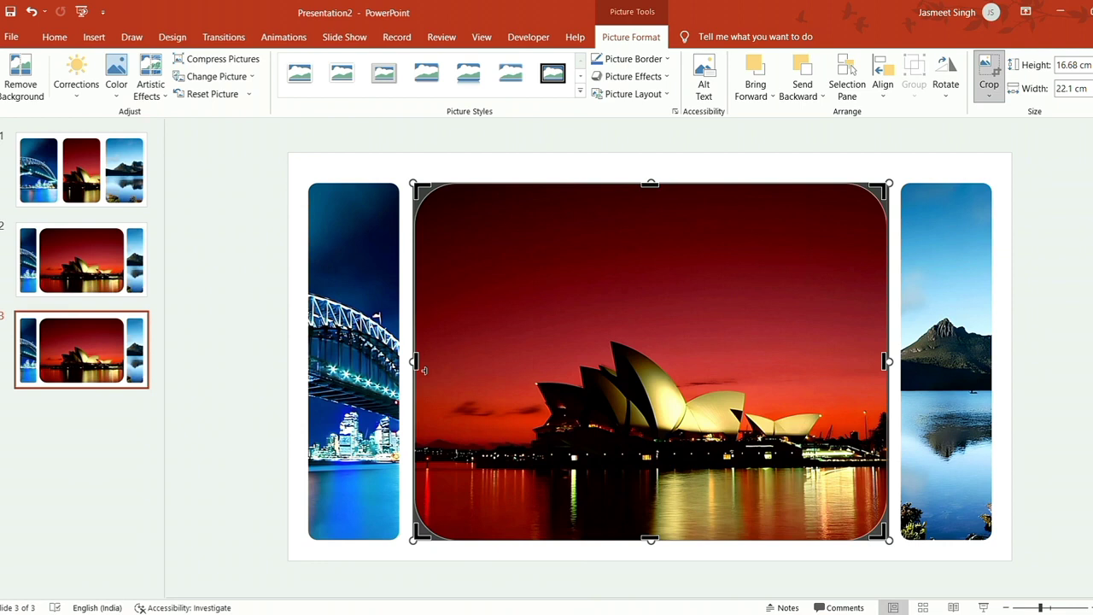
{"action": "left_click_drag", "start_coordinate": [424, 370], "coordinate": [910, 362]}
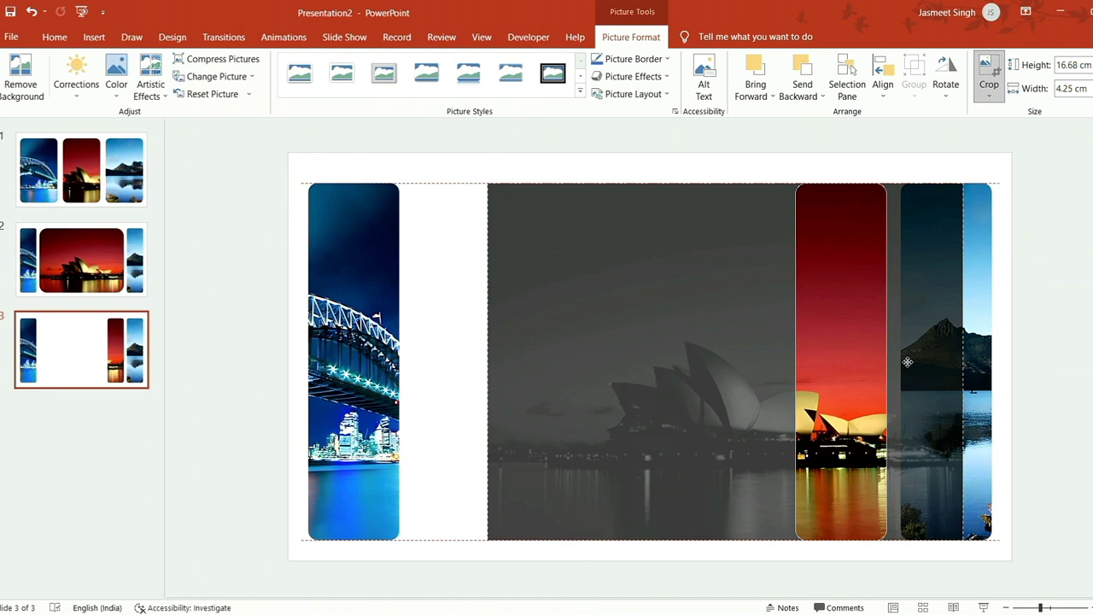
{"action": "left_click_drag", "start_coordinate": [910, 362], "coordinate": [908, 362]}
{"action": "left_click", "coordinate": [1022, 319]}
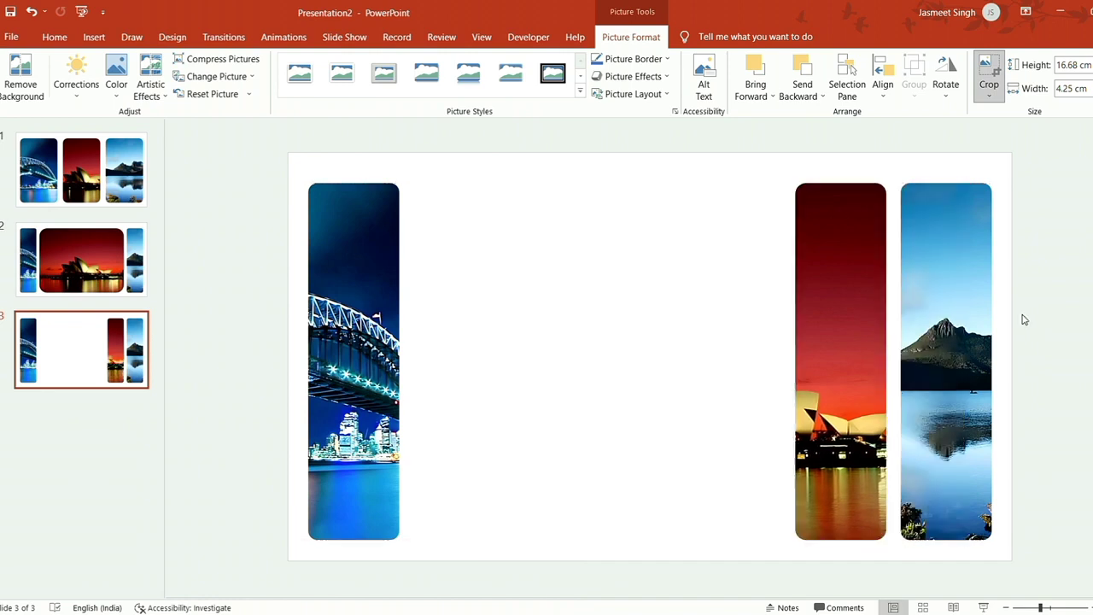
Step: Widen slide 3's bridge strip into a 22.1 cm panel beside the Opera House strip
{"action": "left_click", "coordinate": [374, 367]}
{"action": "left_click", "coordinate": [987, 73]}
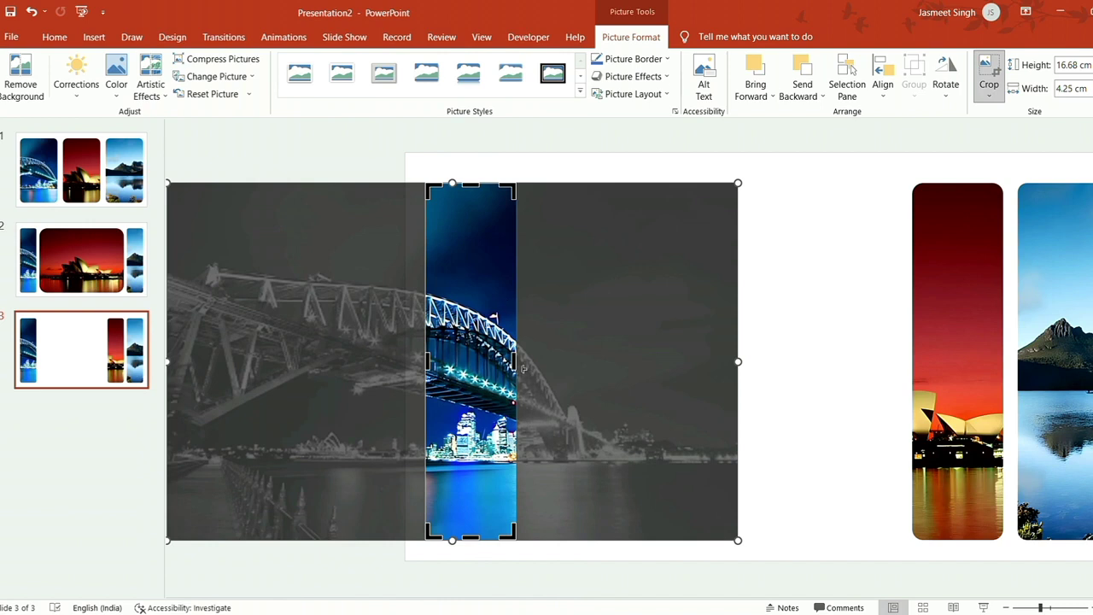
{"action": "left_click_drag", "start_coordinate": [523, 368], "coordinate": [628, 365]}
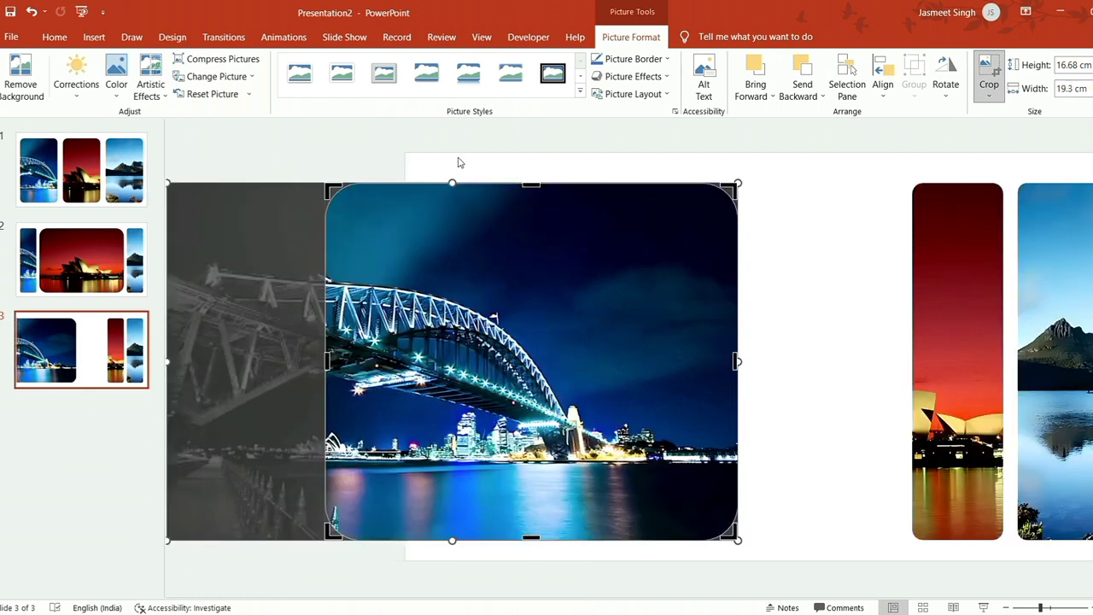
{"action": "left_click", "coordinate": [466, 173]}
{"action": "left_click_drag", "start_coordinate": [444, 349], "coordinate": [608, 351]}
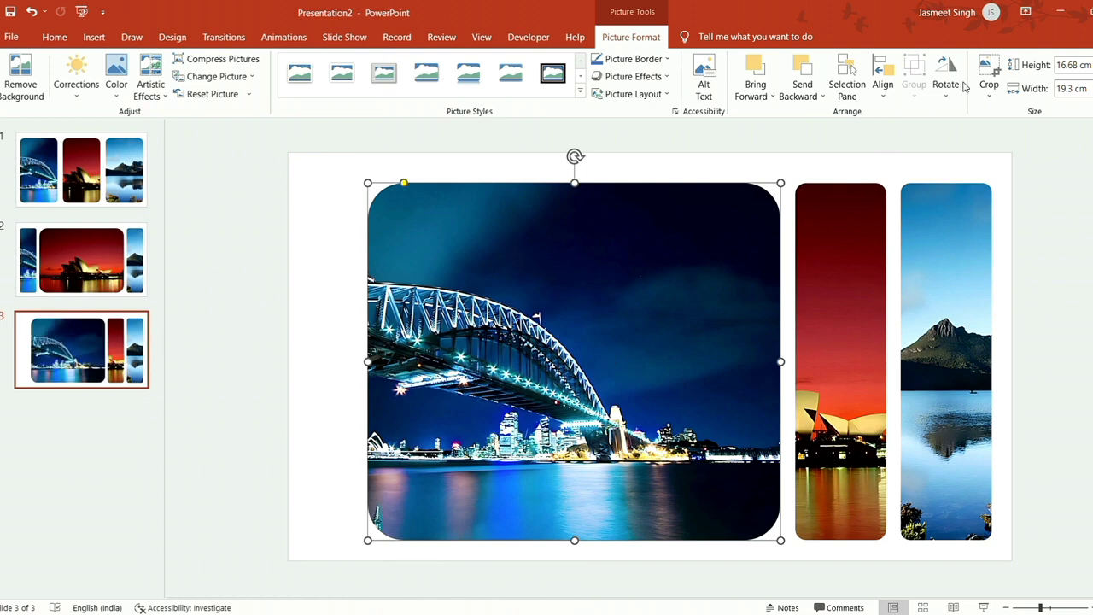
{"action": "left_click", "coordinate": [988, 77]}
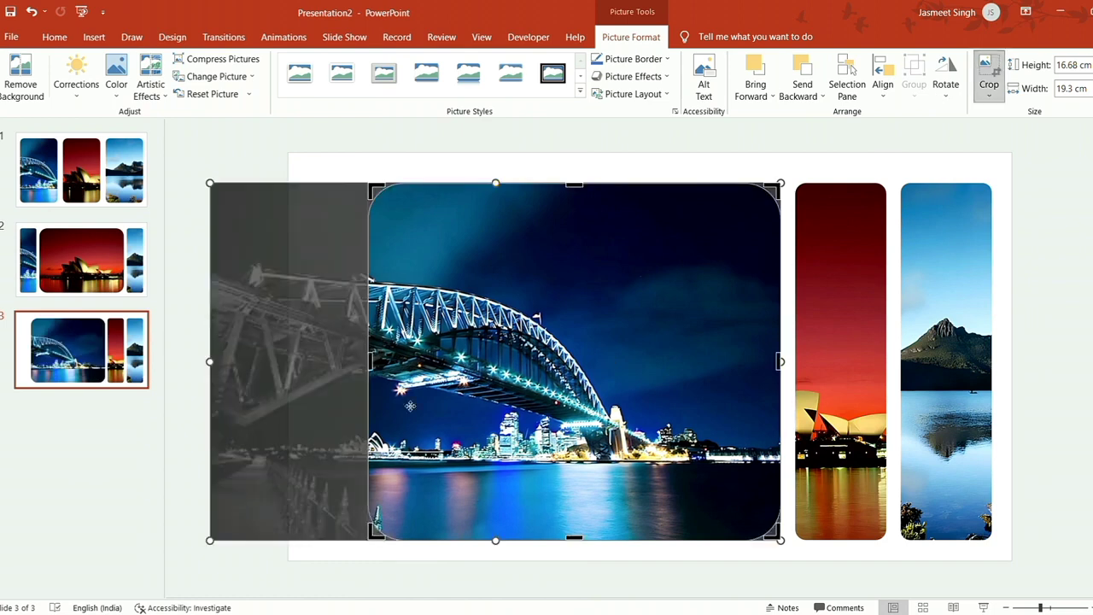
{"action": "left_click_drag", "start_coordinate": [369, 361], "coordinate": [309, 375]}
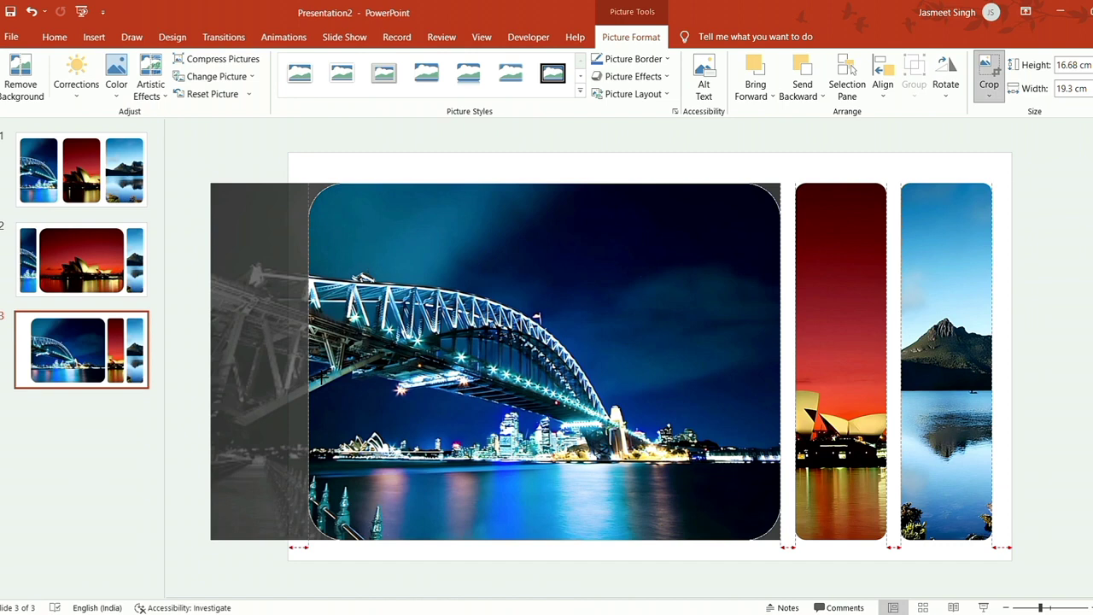
{"action": "left_click_drag", "start_coordinate": [309, 375], "coordinate": [309, 376]}
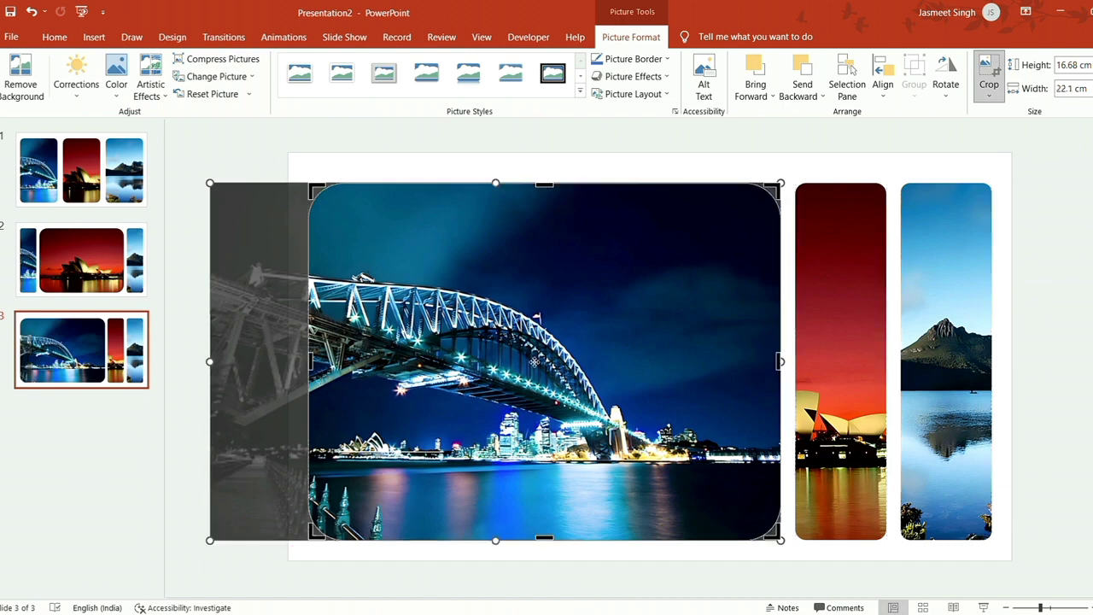
{"action": "left_click_drag", "start_coordinate": [535, 362], "coordinate": [589, 329]}
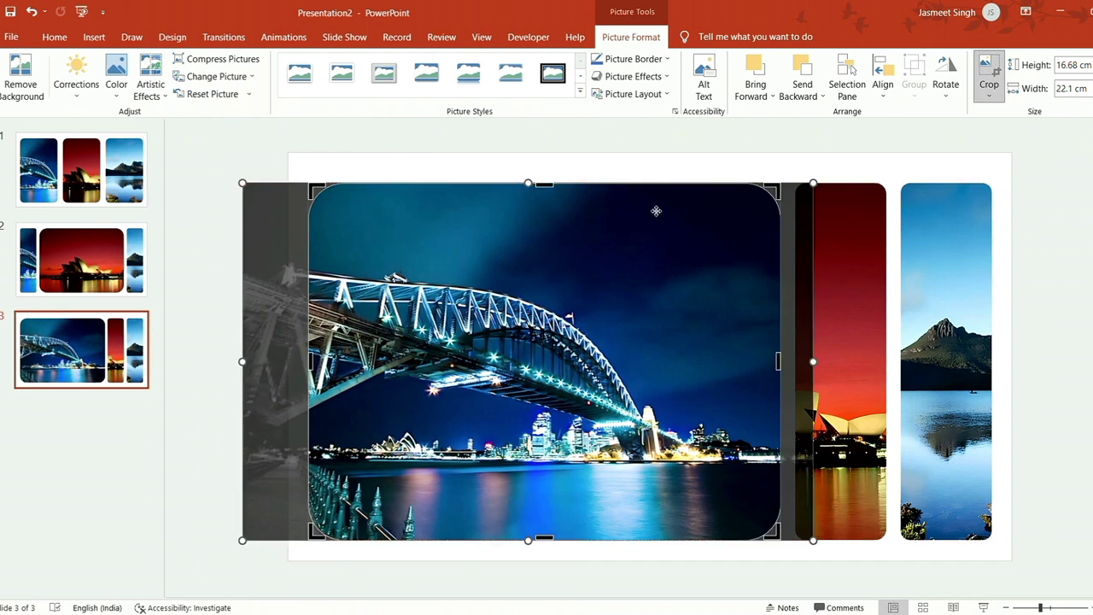
Step: Copy slide 3 and paste it as slide 4, then select its bridge picture
{"action": "left_click", "coordinate": [674, 176]}
{"action": "left_click", "coordinate": [62, 391]}
{"action": "key", "text": "ctrl+c"}
{"action": "key", "text": "ctrl+v"}
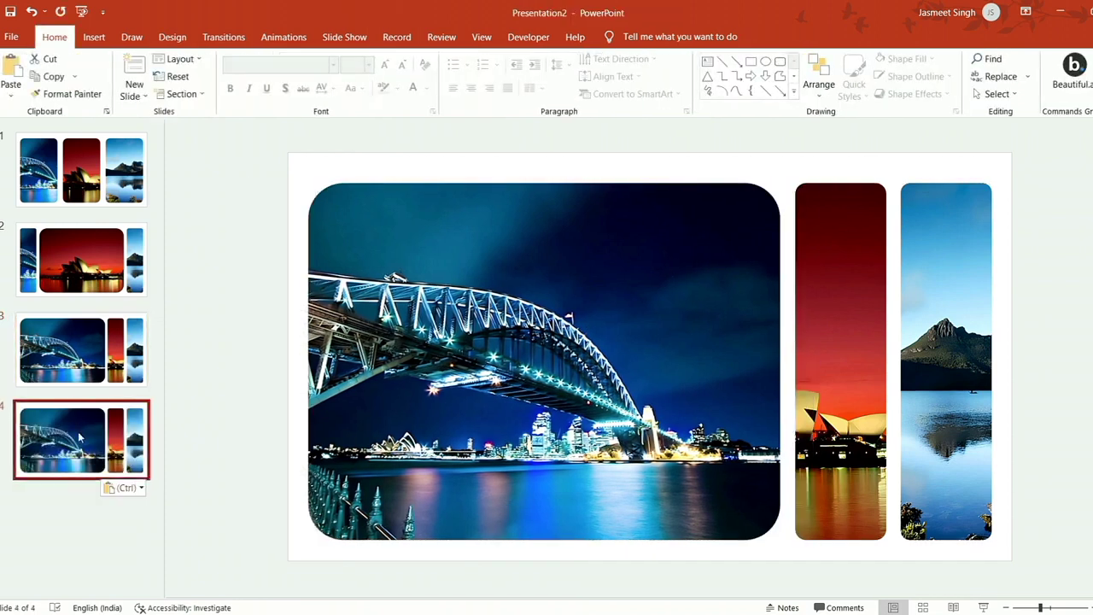
{"action": "left_click", "coordinate": [435, 337]}
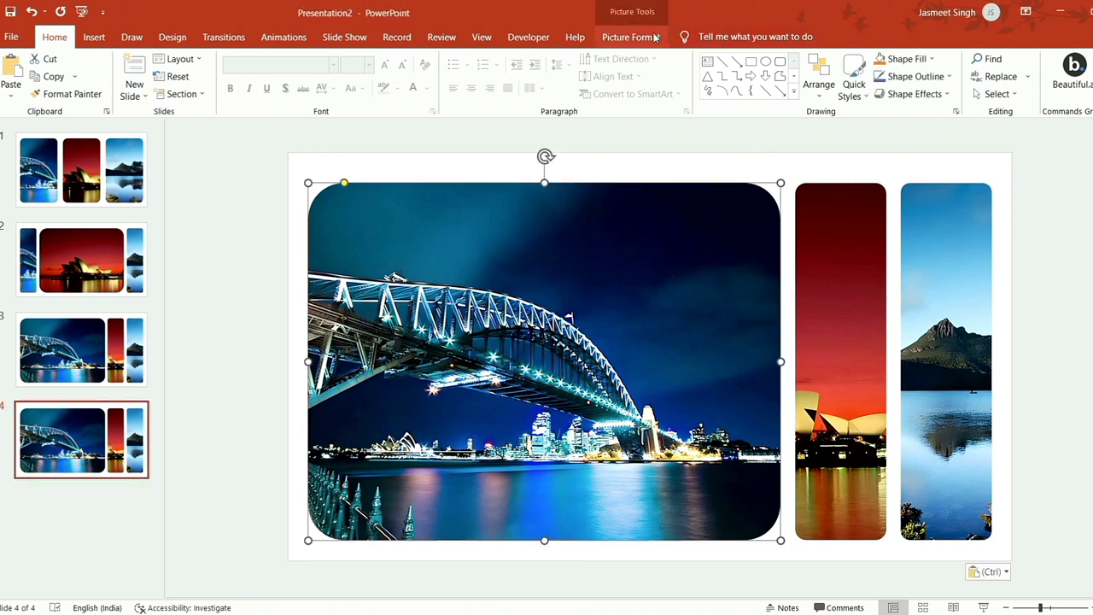
{"action": "key", "text": "ctrl+z"}
{"action": "left_click", "coordinate": [61, 389]}
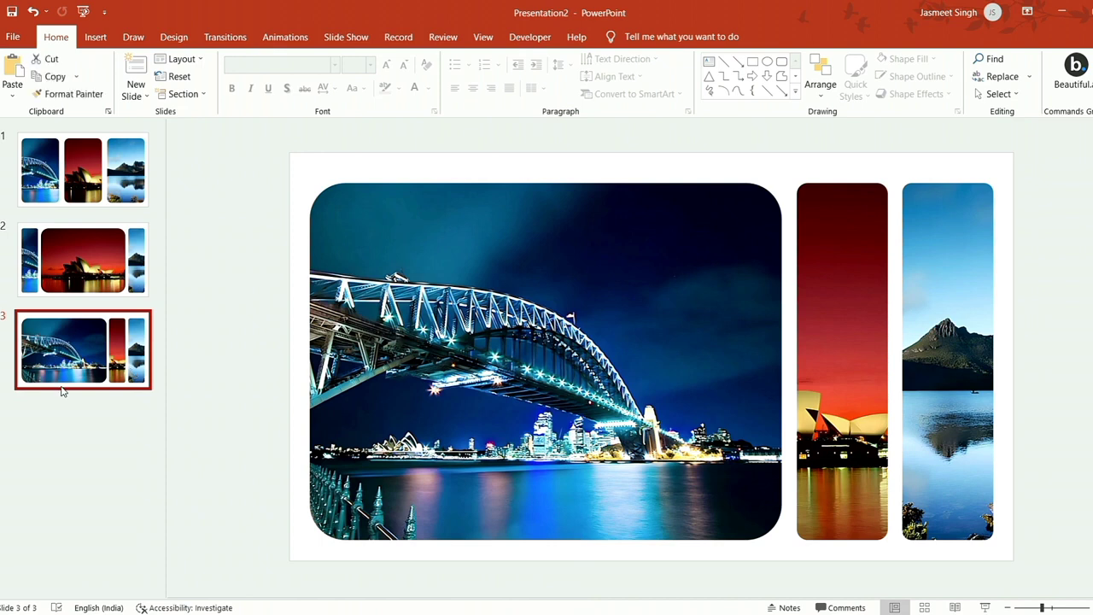
{"action": "key", "text": "ctrl+c"}
{"action": "key", "text": "ctrl+v"}
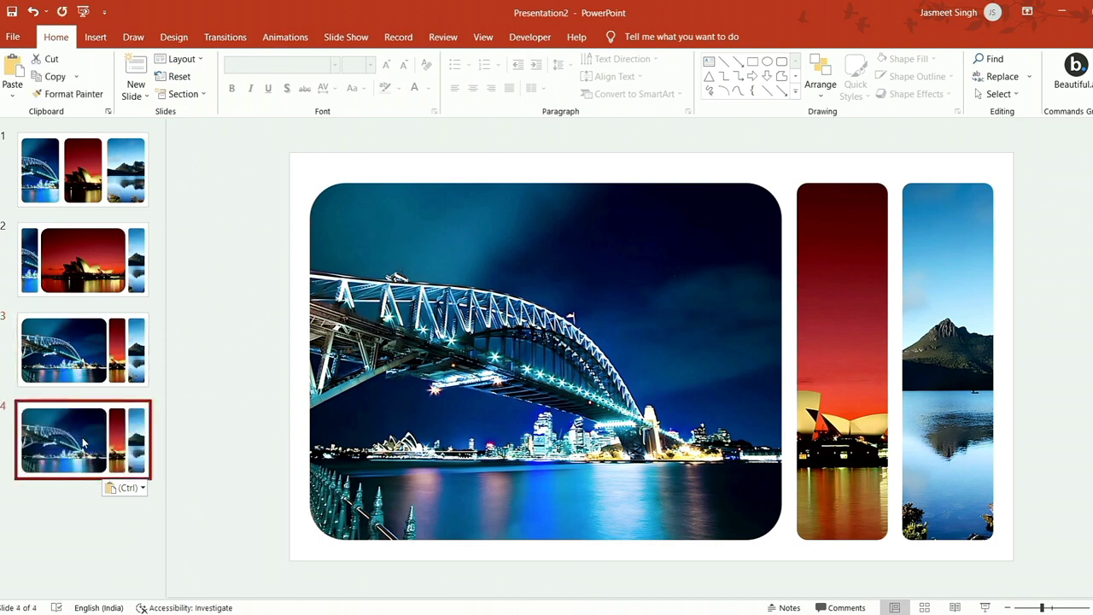
{"action": "left_click", "coordinate": [437, 336]}
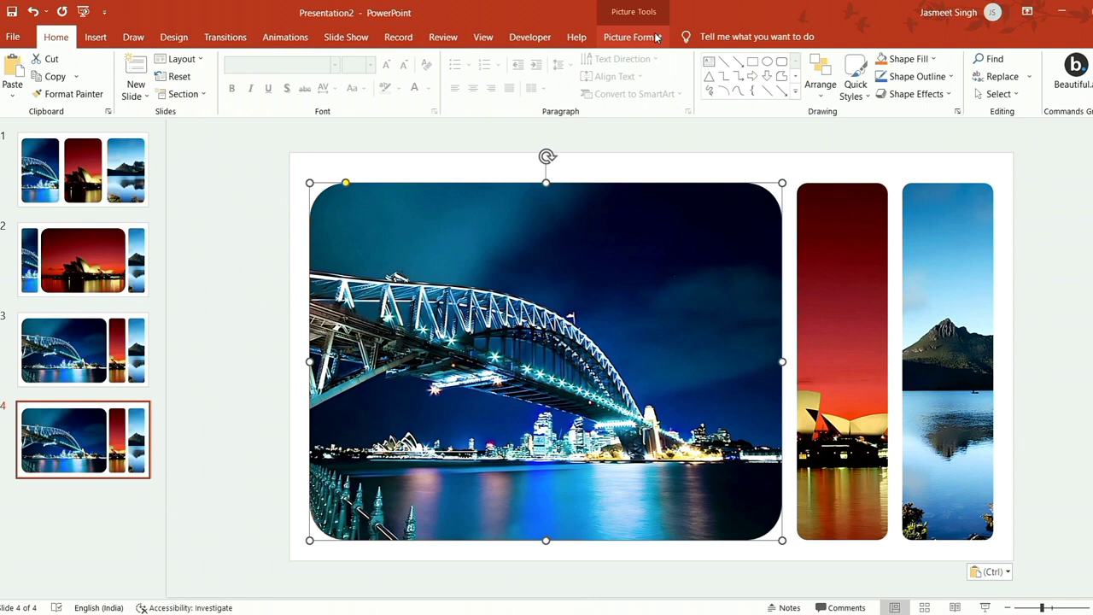
{"action": "left_click", "coordinate": [655, 36]}
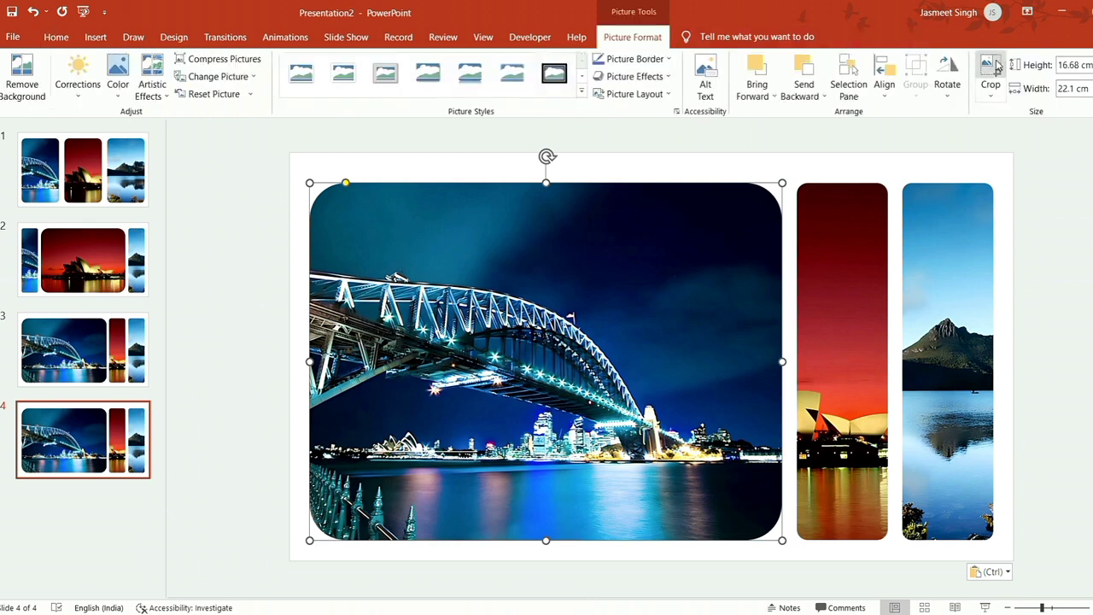
Step: Crop slide 4's bridge picture from both sides down to a slim 4.25 cm strip
{"action": "left_click", "coordinate": [992, 69]}
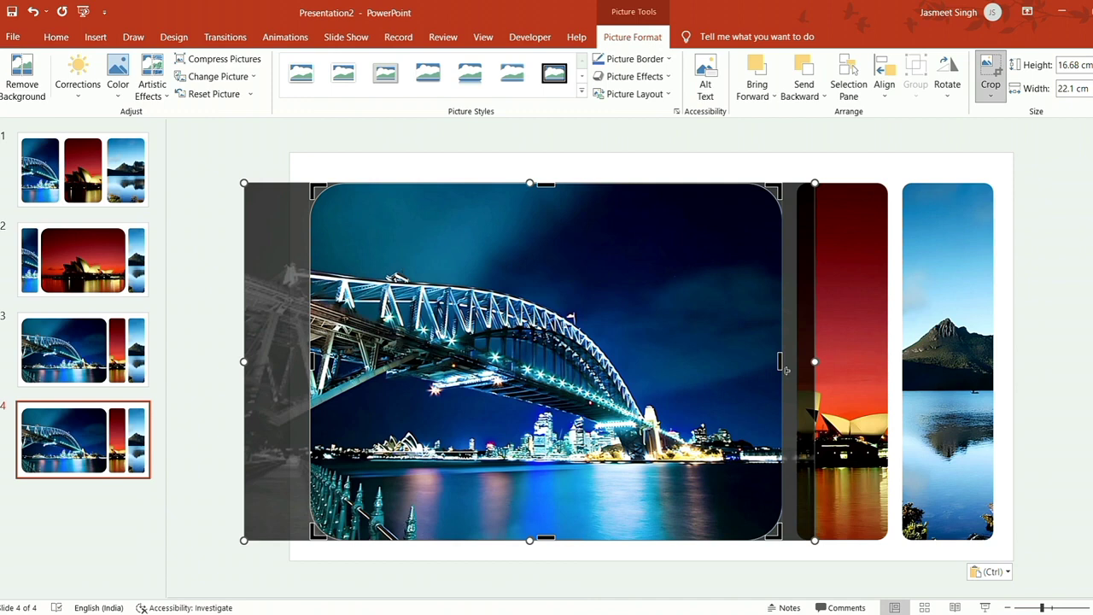
{"action": "left_click_drag", "start_coordinate": [781, 366], "coordinate": [602, 390]}
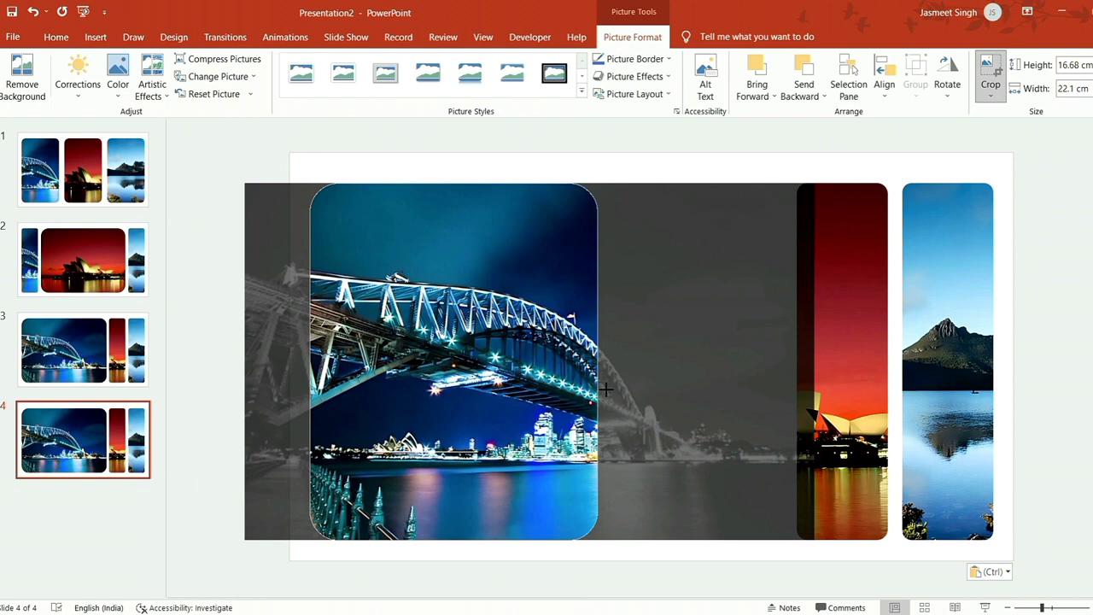
{"action": "mouse_move", "coordinate": [318, 365]}
{"action": "left_mouse_down"}
{"action": "mouse_move", "coordinate": [518, 359]}
{"action": "mouse_move", "coordinate": [503, 358]}
{"action": "left_mouse_up"}
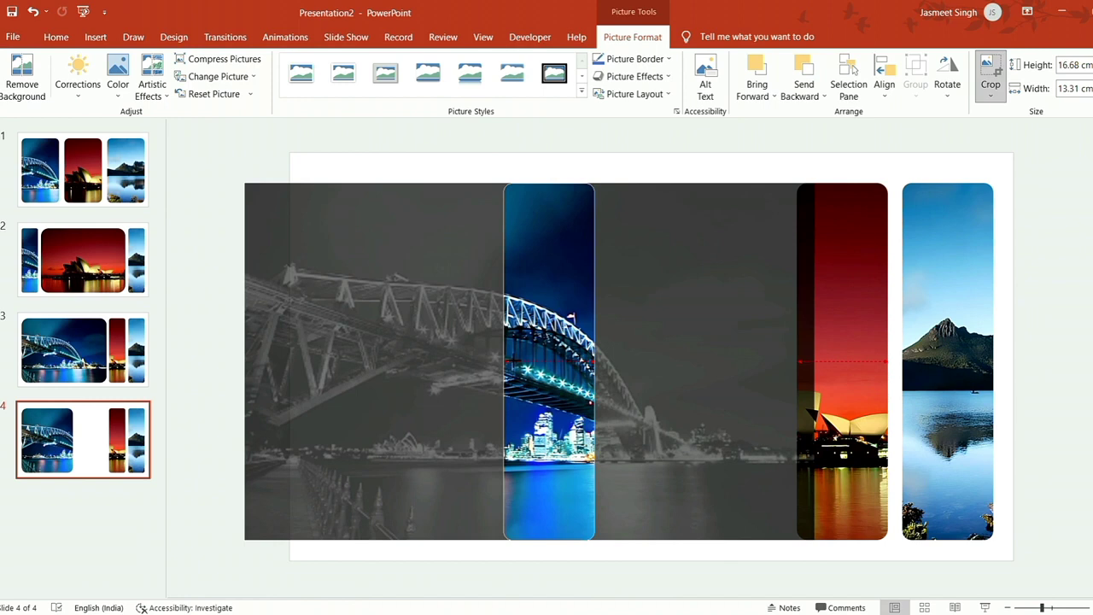
{"action": "left_click_drag", "start_coordinate": [504, 359], "coordinate": [455, 357]}
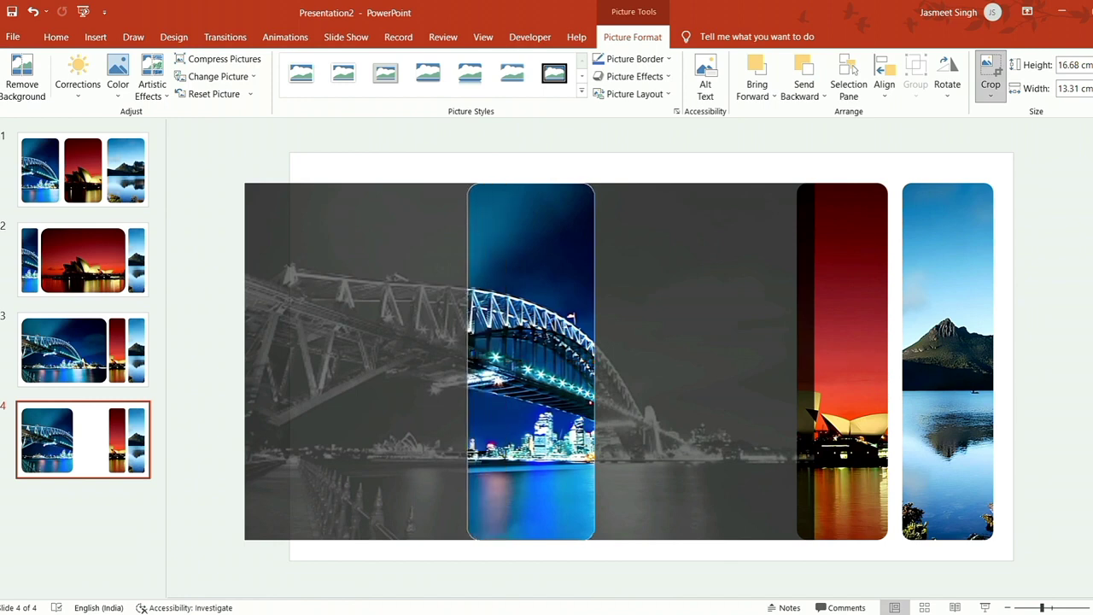
{"action": "left_click_drag", "start_coordinate": [592, 360], "coordinate": [476, 370]}
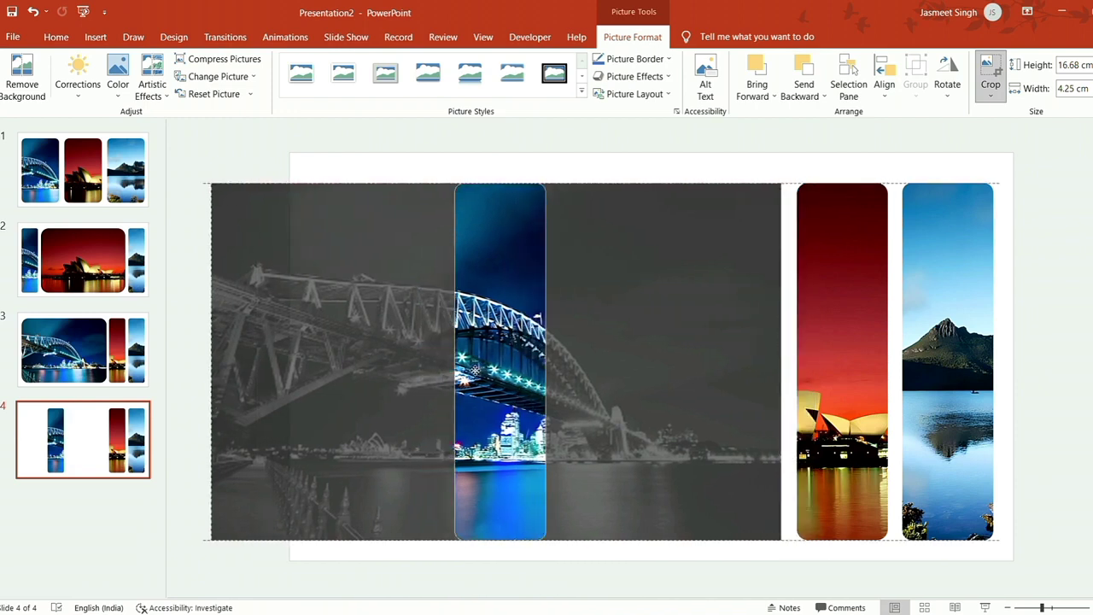
Step: Move the bridge strip to the left margin with the Opera House strip right beside it
{"action": "left_click", "coordinate": [589, 149]}
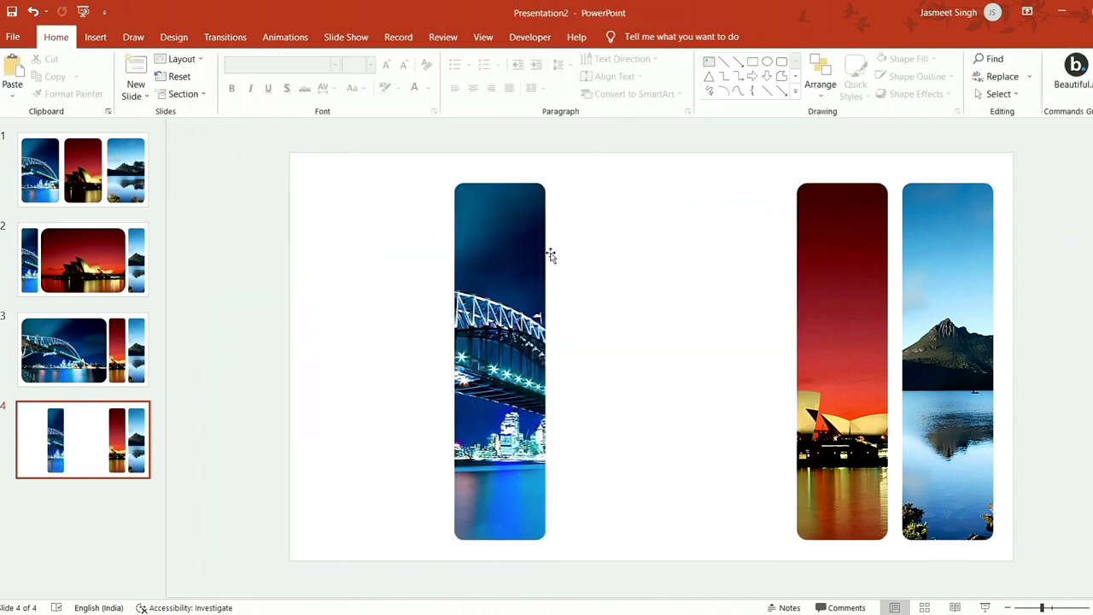
{"action": "mouse_move", "coordinate": [539, 294]}
{"action": "left_mouse_down"}
{"action": "mouse_move", "coordinate": [426, 295]}
{"action": "mouse_move", "coordinate": [397, 321]}
{"action": "left_mouse_up"}
{"action": "left_click", "coordinate": [863, 298]}
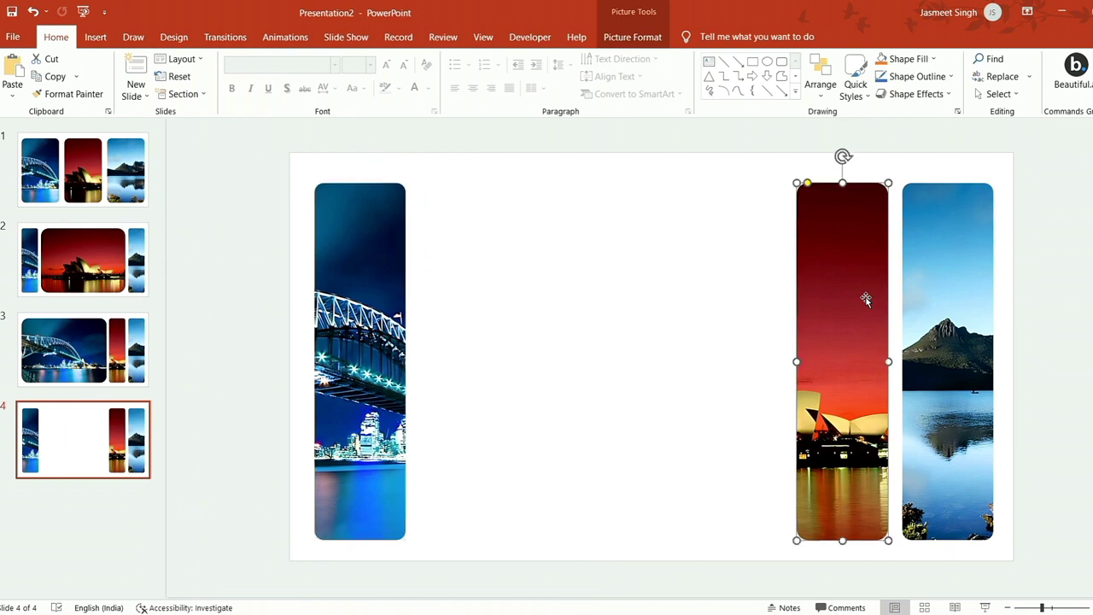
{"action": "left_click", "coordinate": [650, 39]}
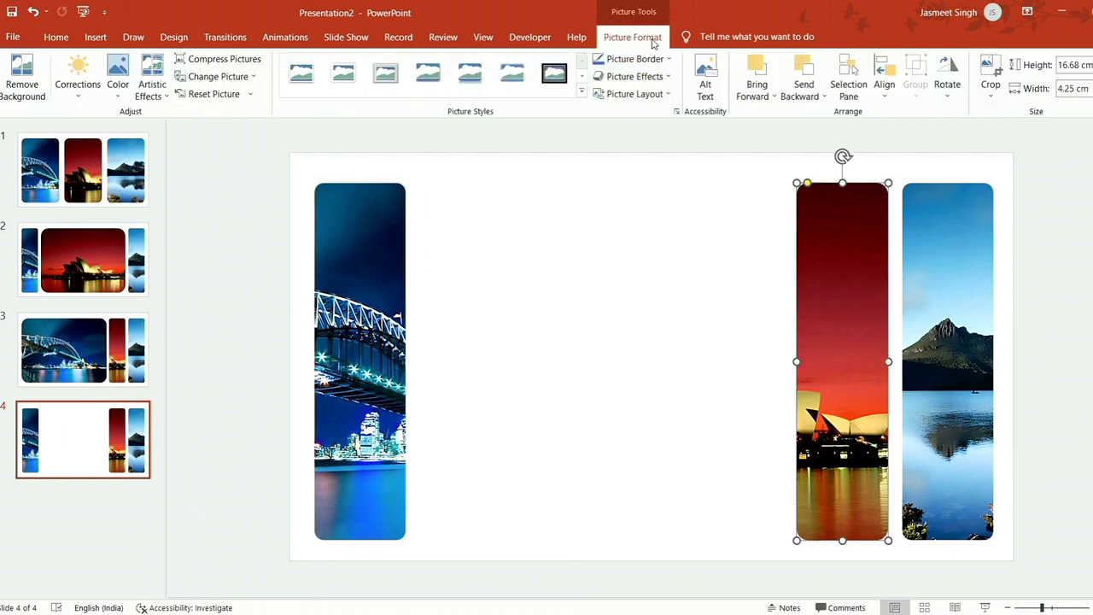
{"action": "left_click", "coordinate": [991, 73]}
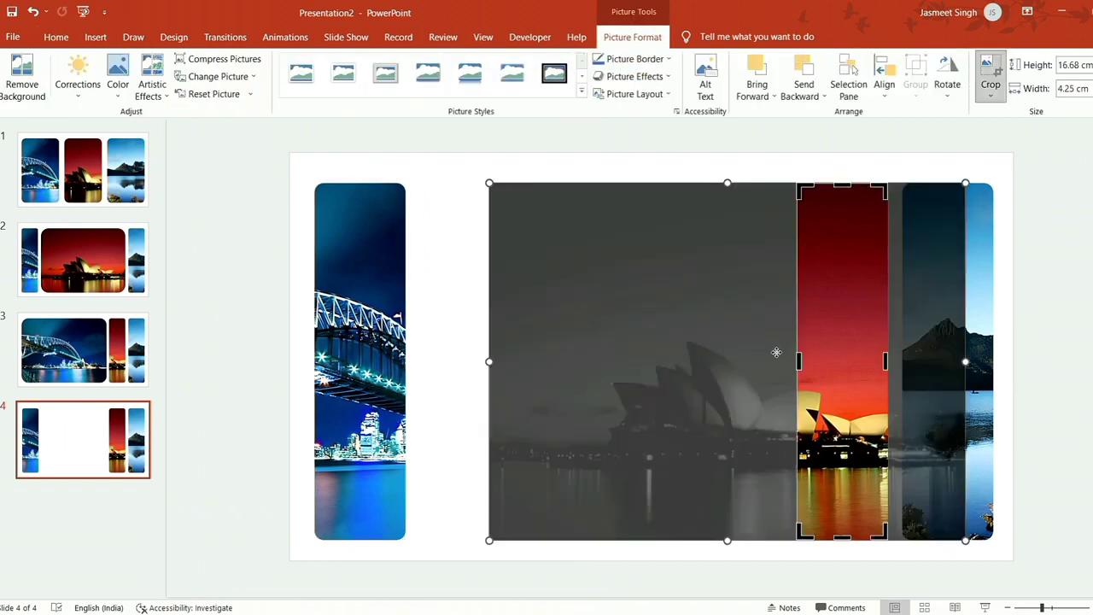
{"action": "key", "text": "Escape"}
{"action": "left_click_drag", "start_coordinate": [839, 359], "coordinate": [460, 381]}
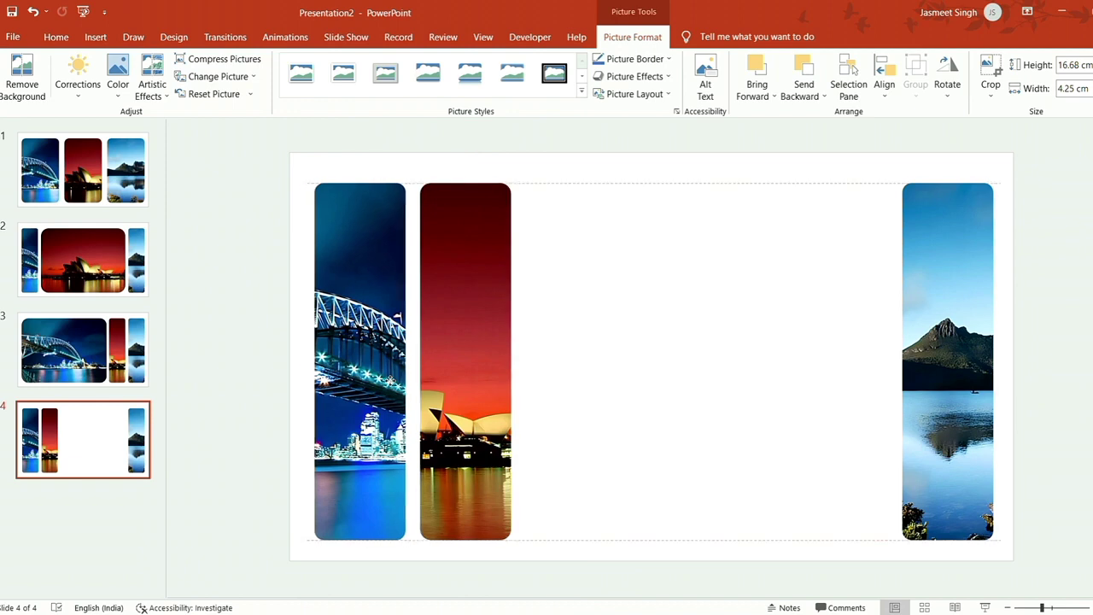
{"action": "left_click_drag", "start_coordinate": [393, 381], "coordinate": [387, 381]}
{"action": "left_click_drag", "start_coordinate": [471, 376], "coordinate": [465, 376]}
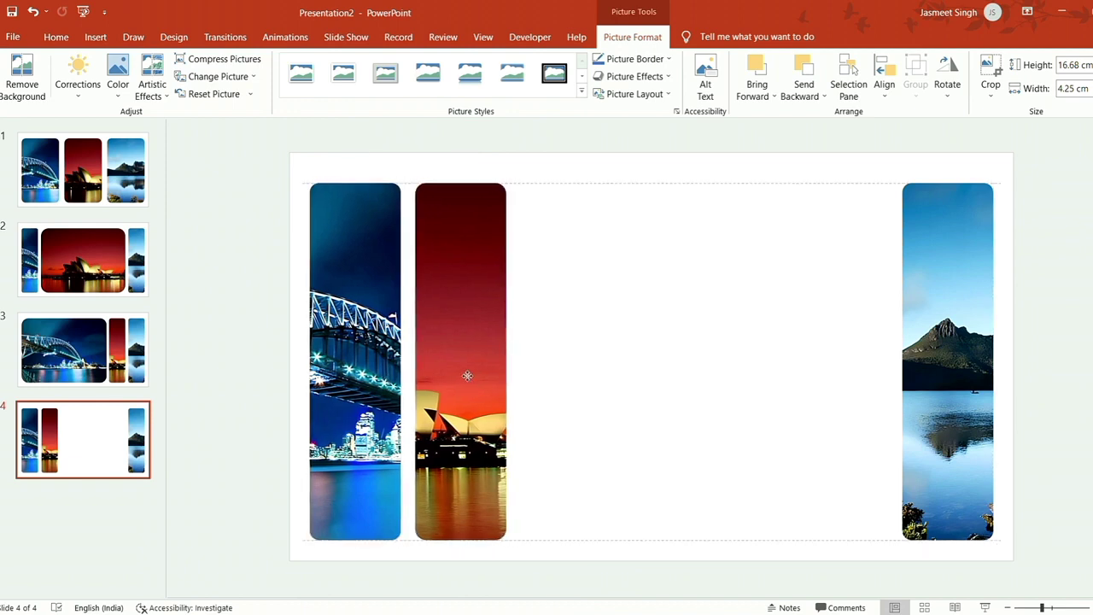
{"action": "left_click", "coordinate": [963, 303]}
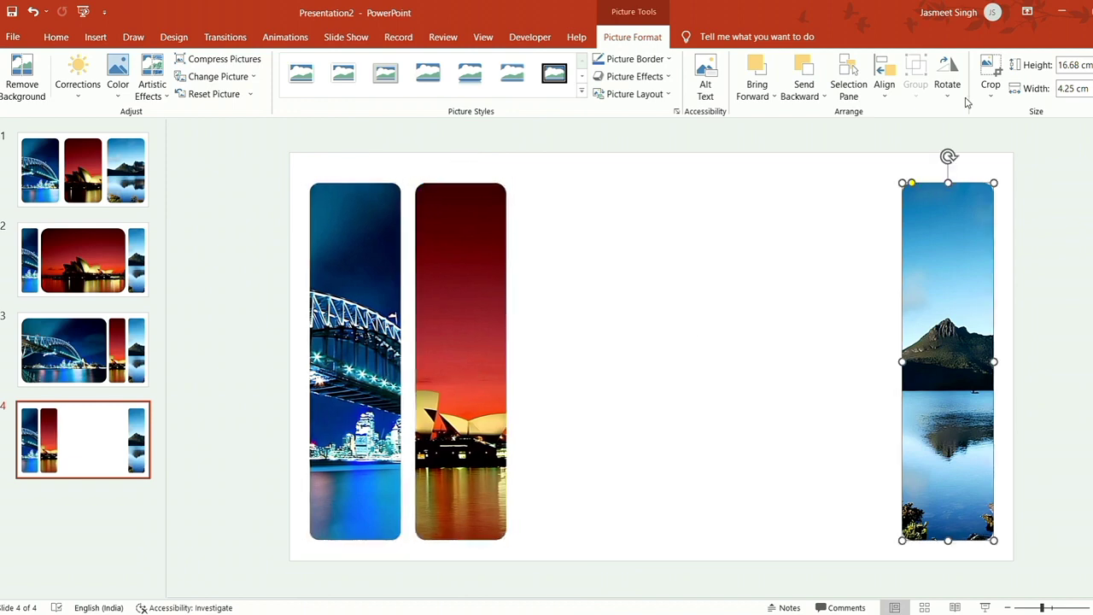
{"action": "left_click", "coordinate": [991, 72]}
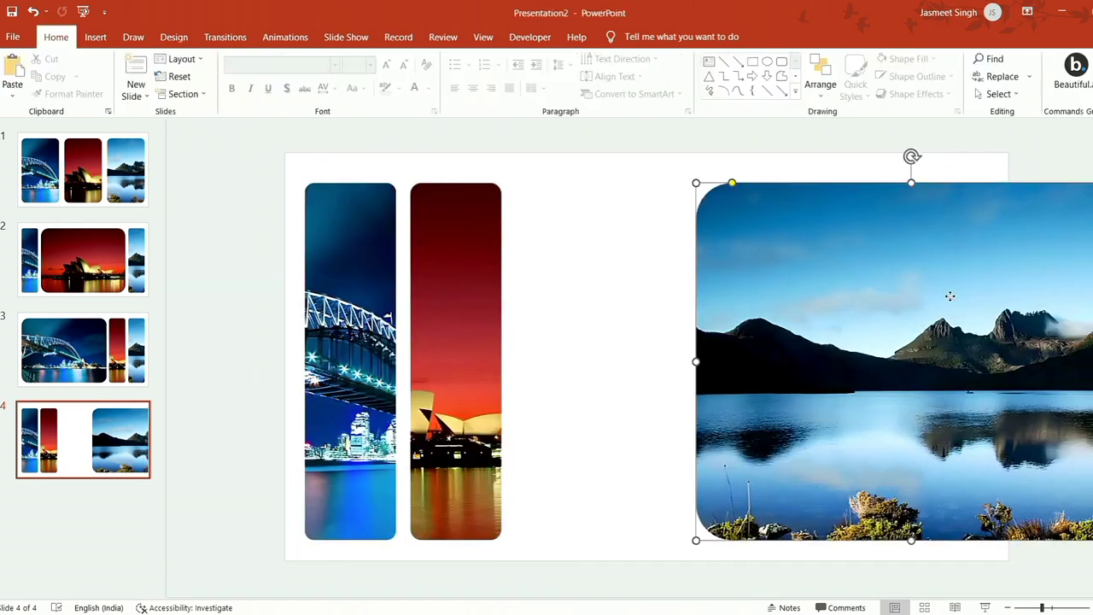
Step: Widen the mountain strip and extend the lake picture's crop to reveal more on its right
{"action": "left_click_drag", "start_coordinate": [949, 295], "coordinate": [772, 300]}
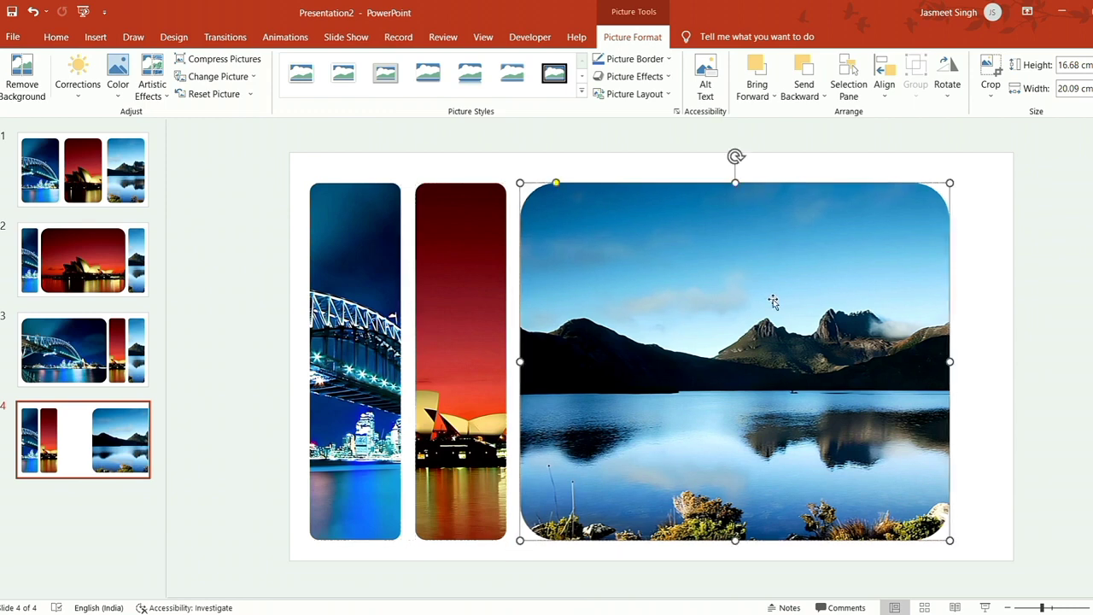
{"action": "left_click", "coordinate": [994, 72]}
{"action": "mouse_move", "coordinate": [951, 367]}
{"action": "left_mouse_down"}
{"action": "mouse_move", "coordinate": [1010, 372]}
{"action": "mouse_move", "coordinate": [1001, 371]}
{"action": "left_mouse_up"}
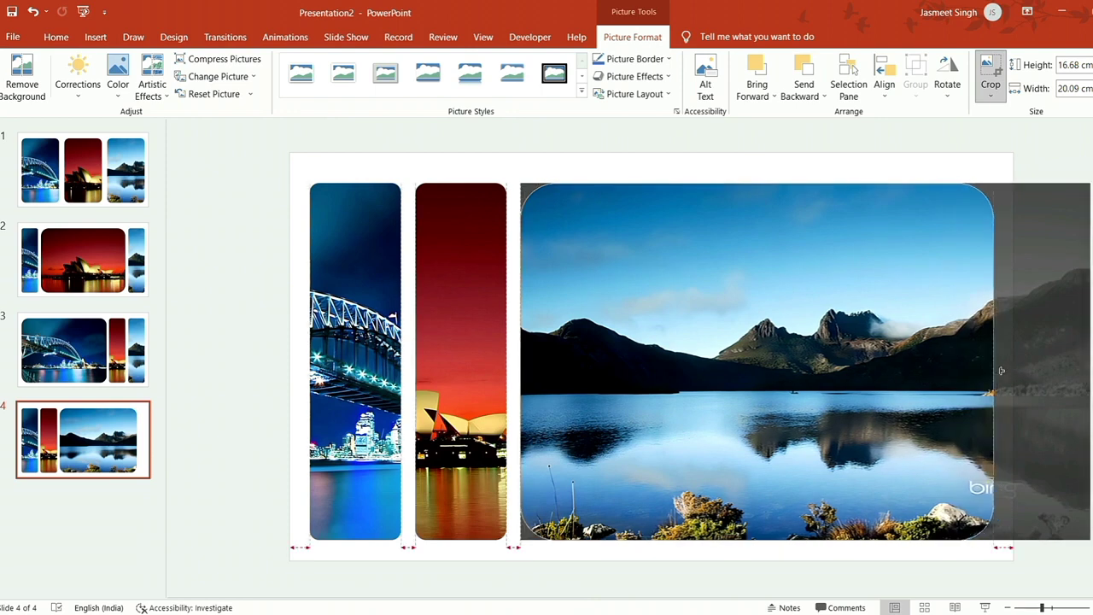
{"action": "left_click", "coordinate": [1027, 162]}
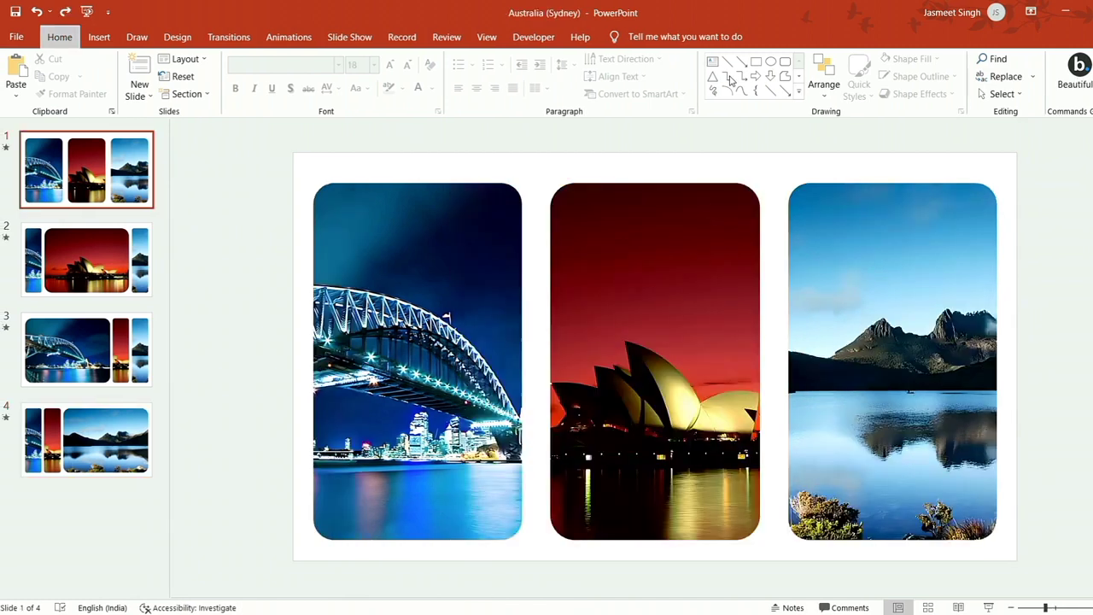
Step: Draw a text box on the middle picture of slide 1 and type 'Opera House'
{"action": "left_click", "coordinate": [712, 61]}
{"action": "left_click_drag", "start_coordinate": [590, 254], "coordinate": [734, 296]}
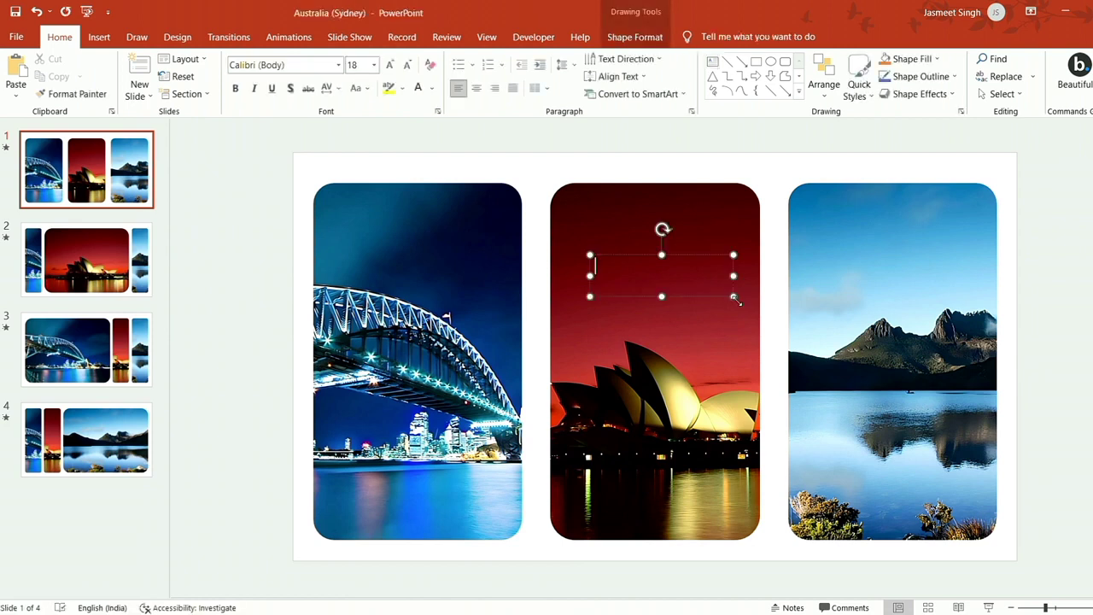
{"action": "type", "text": "Opera Ho"}
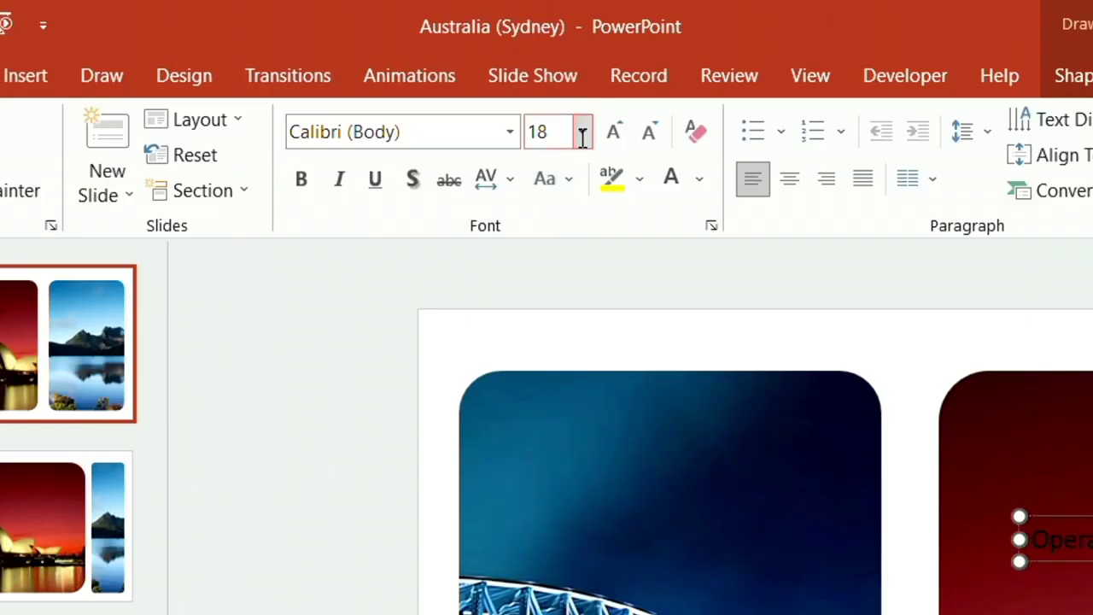
Step: Format the Opera House caption as 28 pt Futura
{"action": "left_click", "coordinate": [584, 131]}
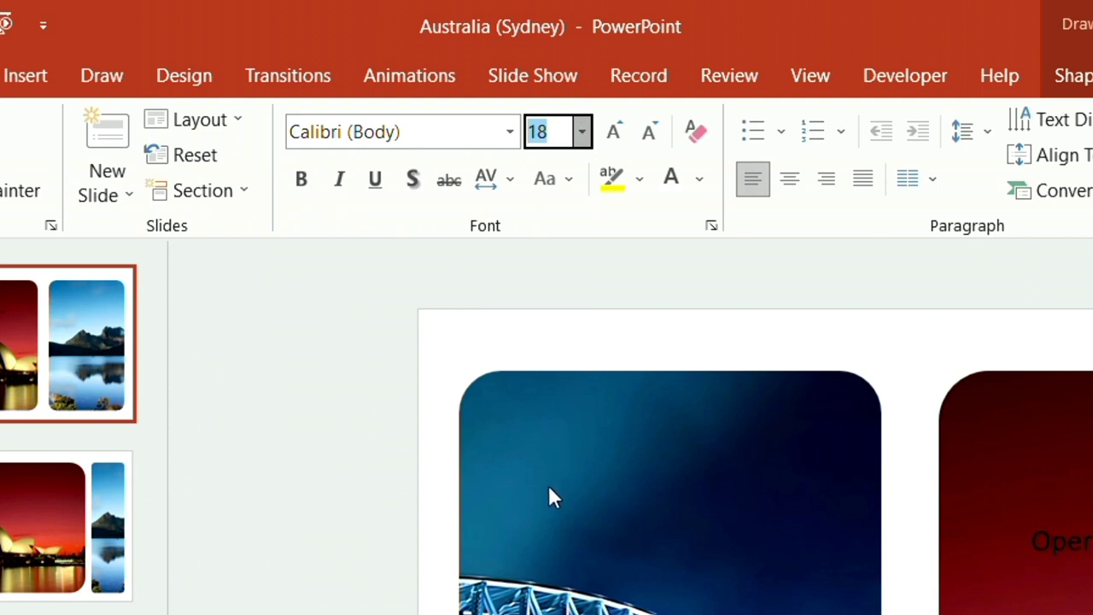
{"action": "type", "text": "28"}
{"action": "key", "text": "Return"}
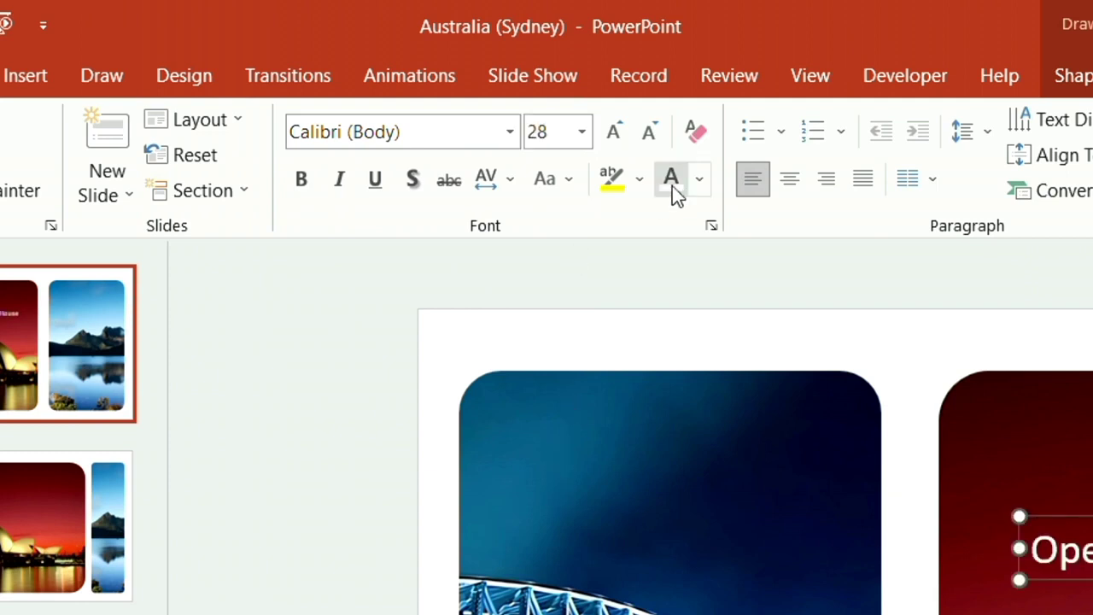
{"action": "left_click", "coordinate": [479, 135]}
{"action": "key", "text": "BackSpace"}
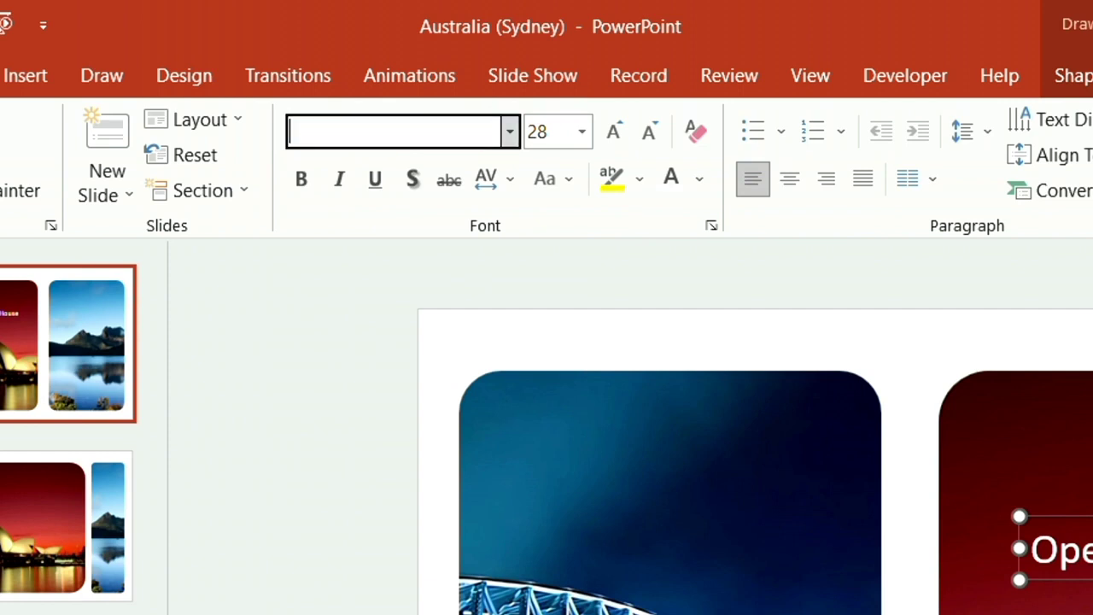
{"action": "type", "text": "Futura"}
{"action": "key", "text": "Return"}
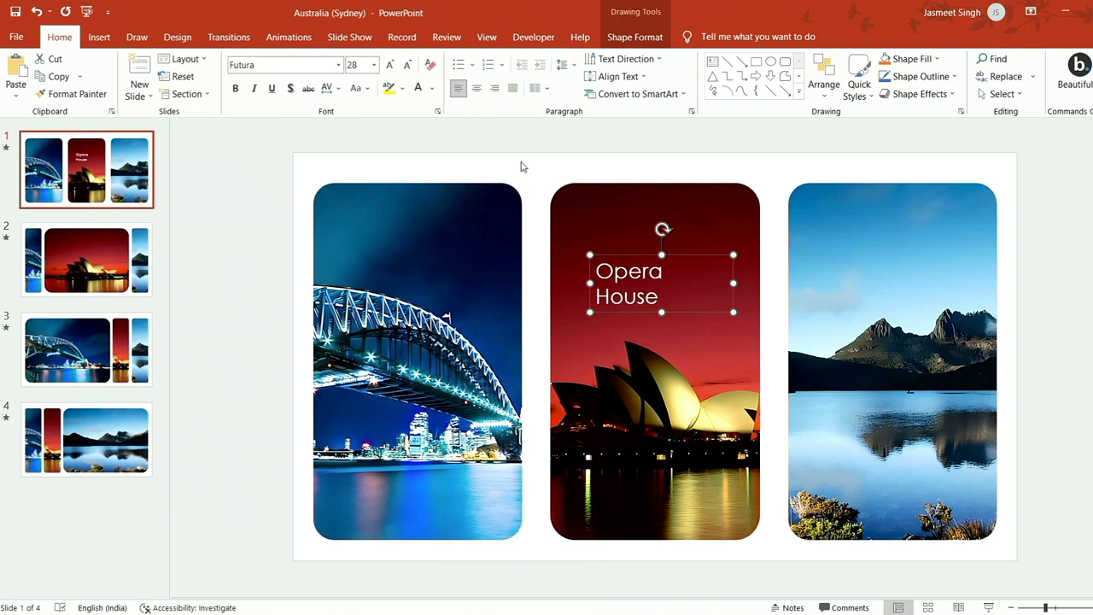
{"action": "key", "text": "Escape"}
{"action": "key", "text": "Delete"}
{"action": "key", "text": "ctrl+z"}
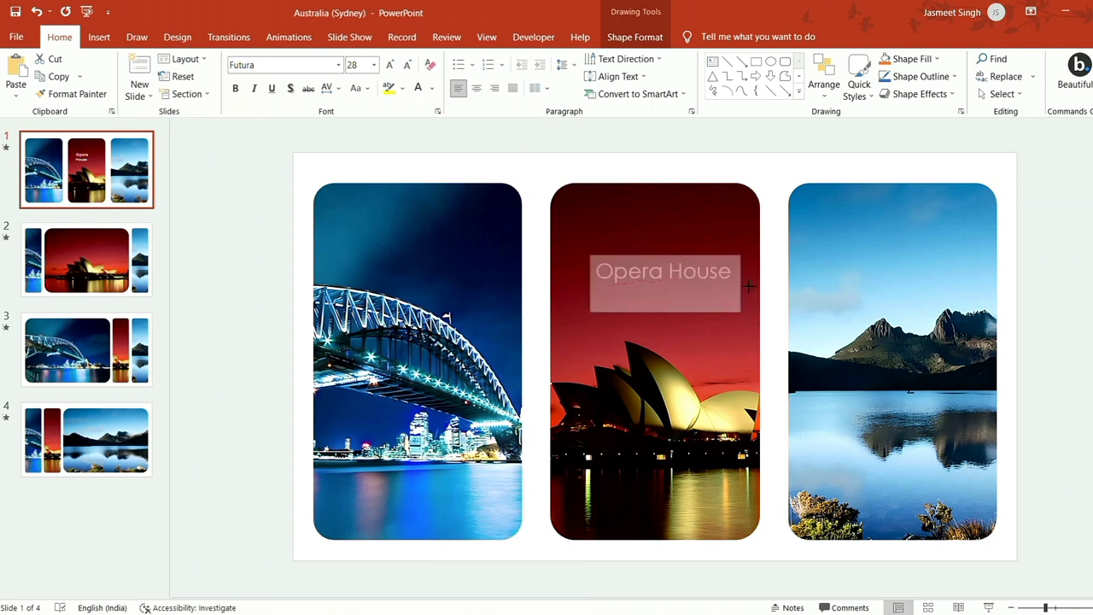
Step: Widen the Opera House caption box to one line and nudge it slightly lower on the picture
{"action": "left_click_drag", "start_coordinate": [749, 286], "coordinate": [739, 295]}
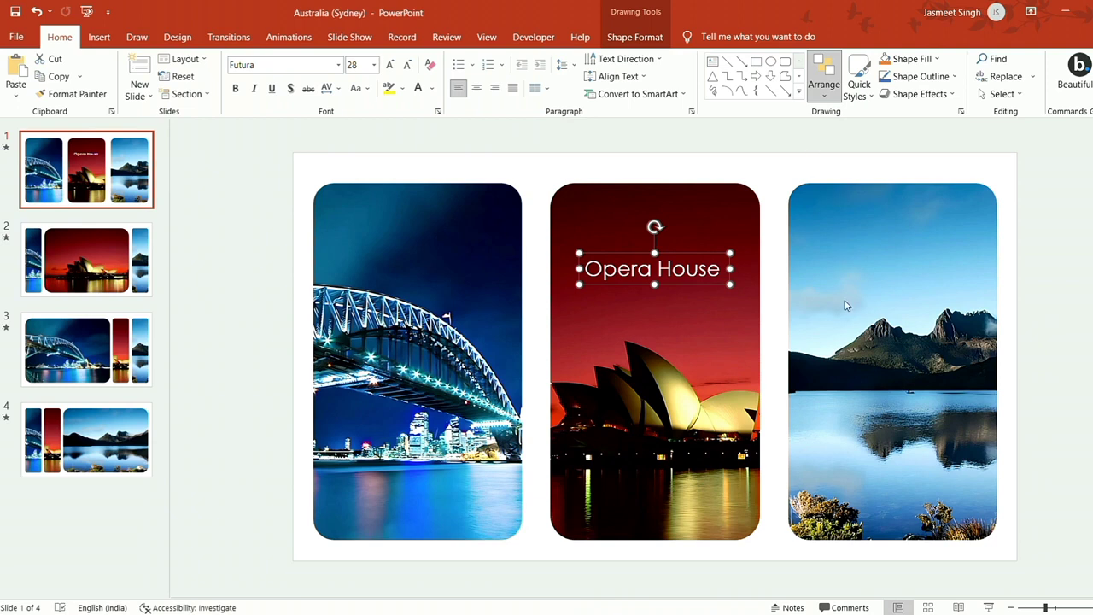
{"action": "key", "text": "ctrl+z"}
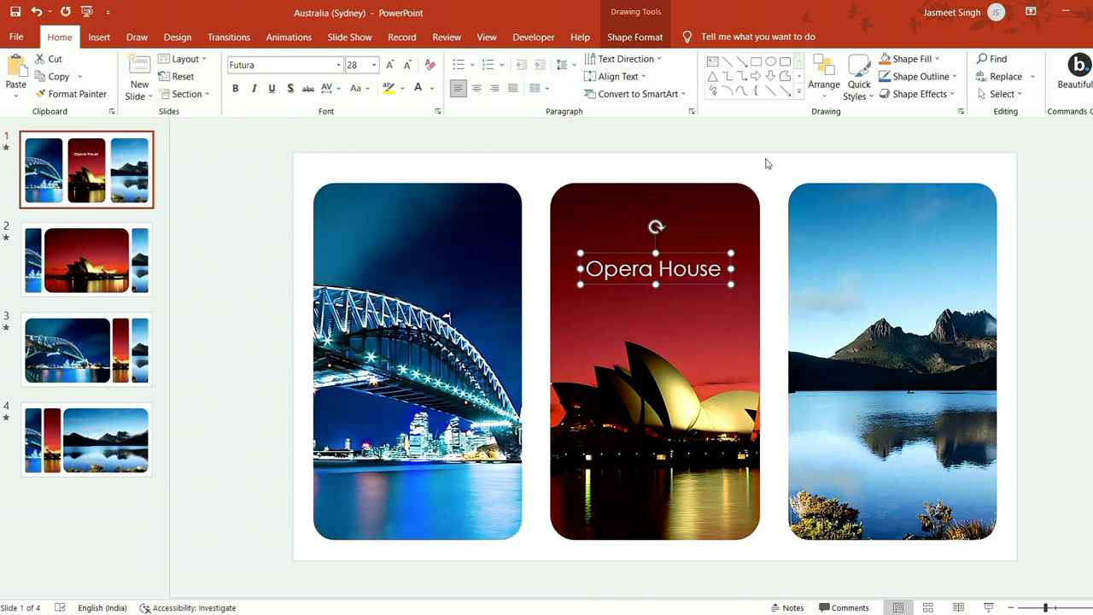
{"action": "left_click", "coordinate": [771, 194]}
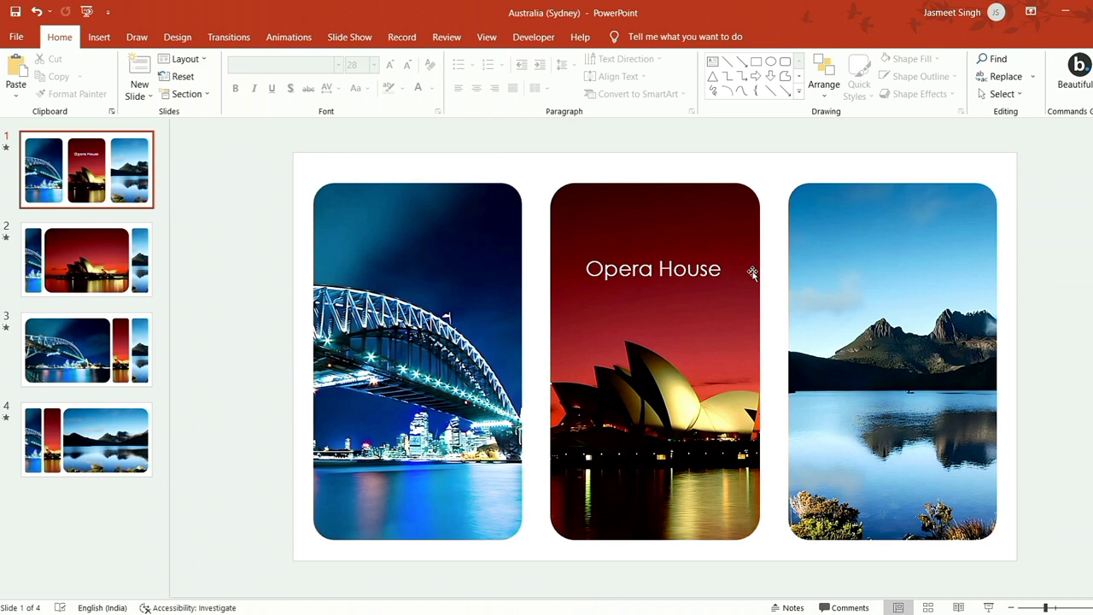
{"action": "left_click", "coordinate": [725, 286]}
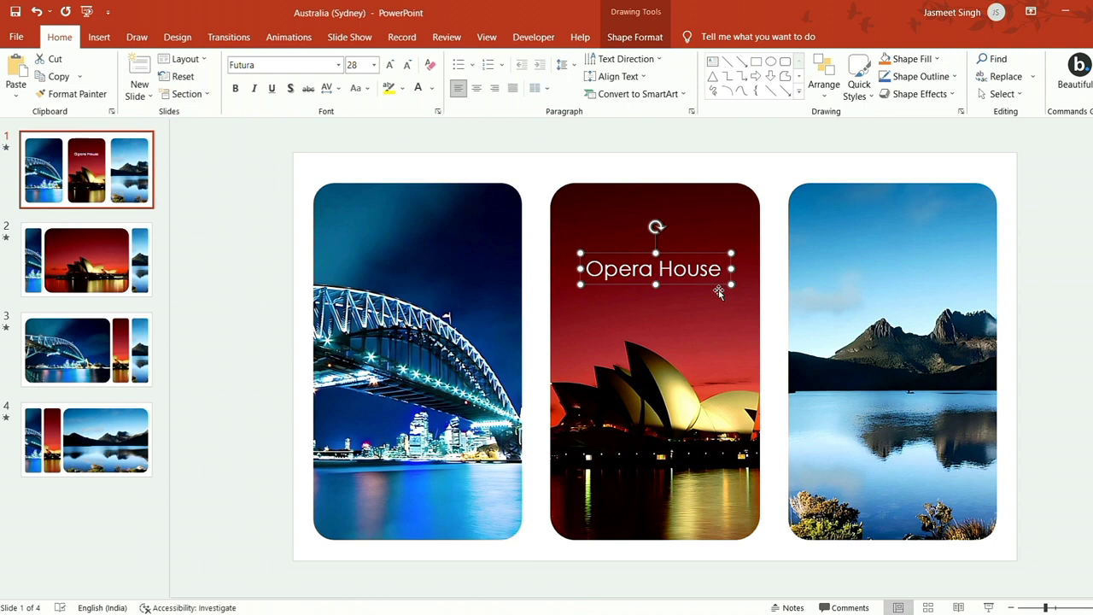
{"action": "left_click_drag", "start_coordinate": [718, 293], "coordinate": [720, 295]}
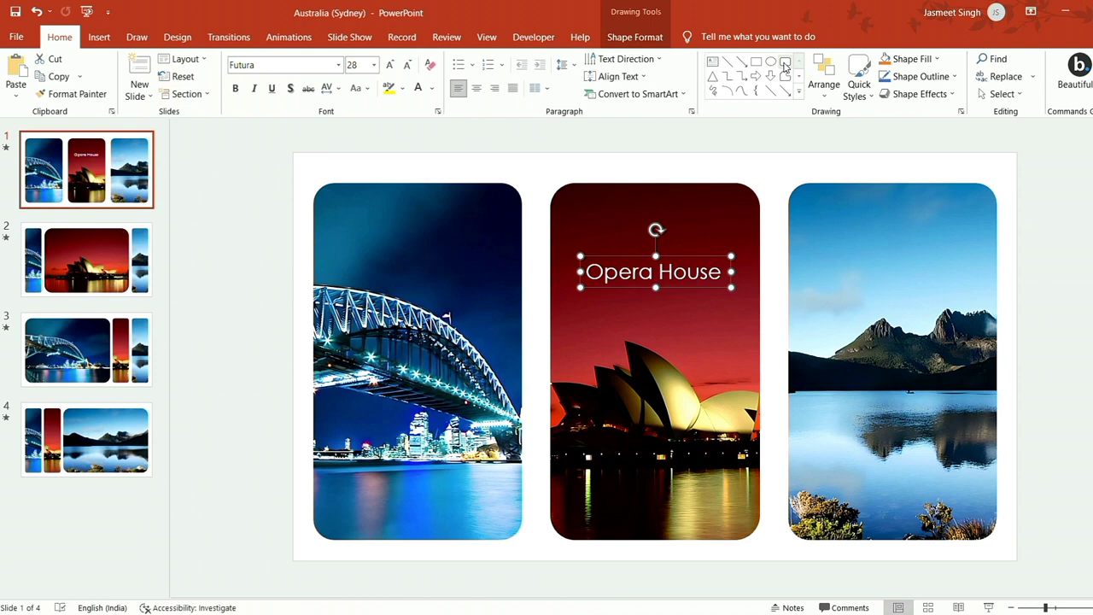
Step: Draw a rounded rectangle below the Opera House caption with a thin white outline style
{"action": "left_click", "coordinate": [786, 66]}
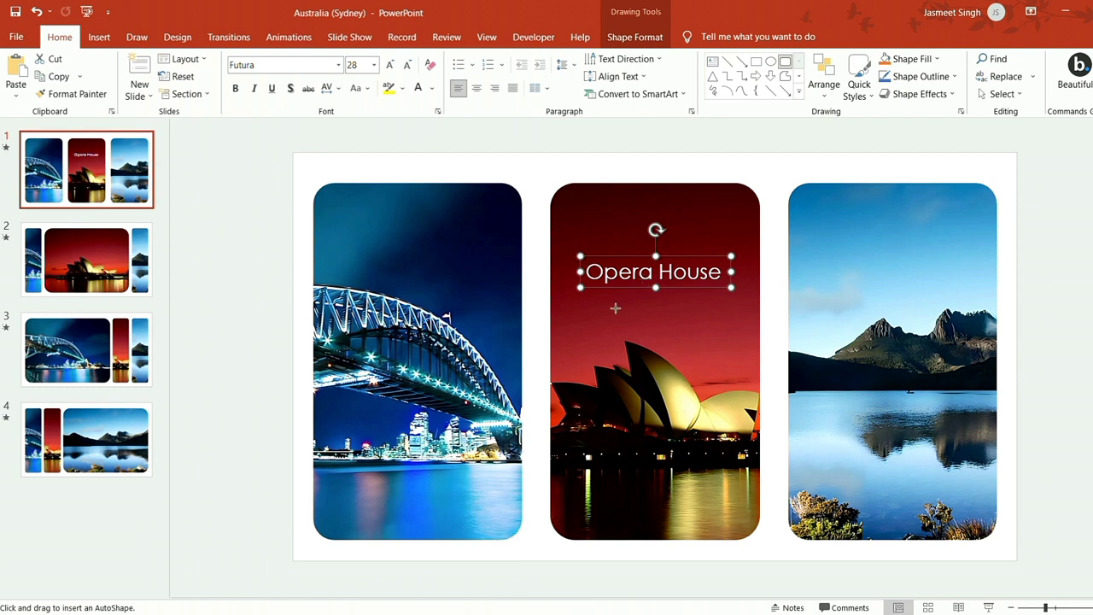
{"action": "left_click_drag", "start_coordinate": [600, 295], "coordinate": [710, 339]}
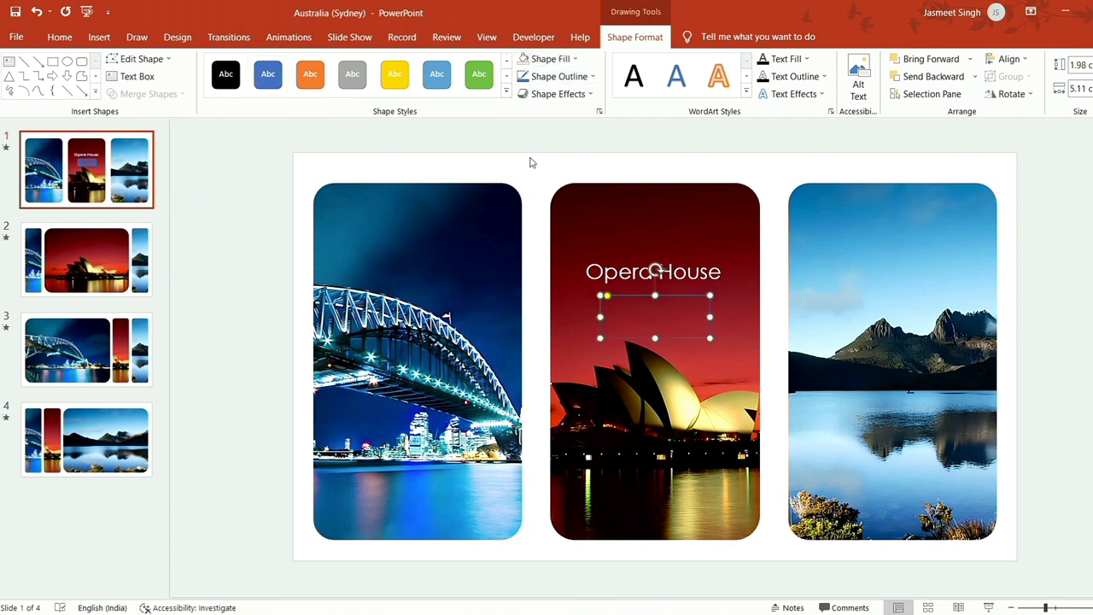
{"action": "left_click", "coordinate": [538, 76]}
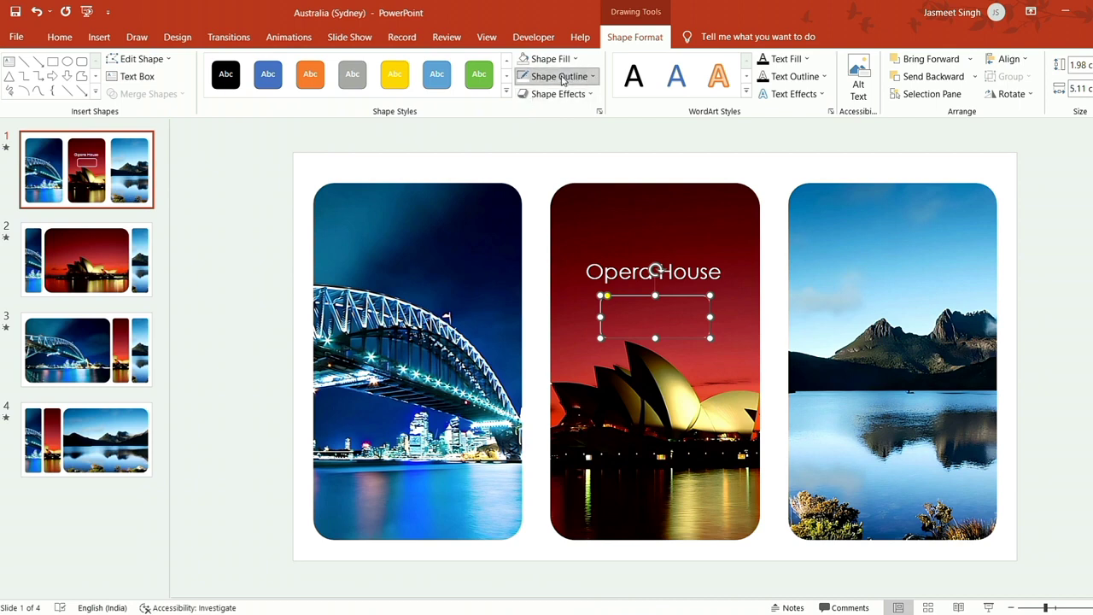
{"action": "key", "text": "Escape"}
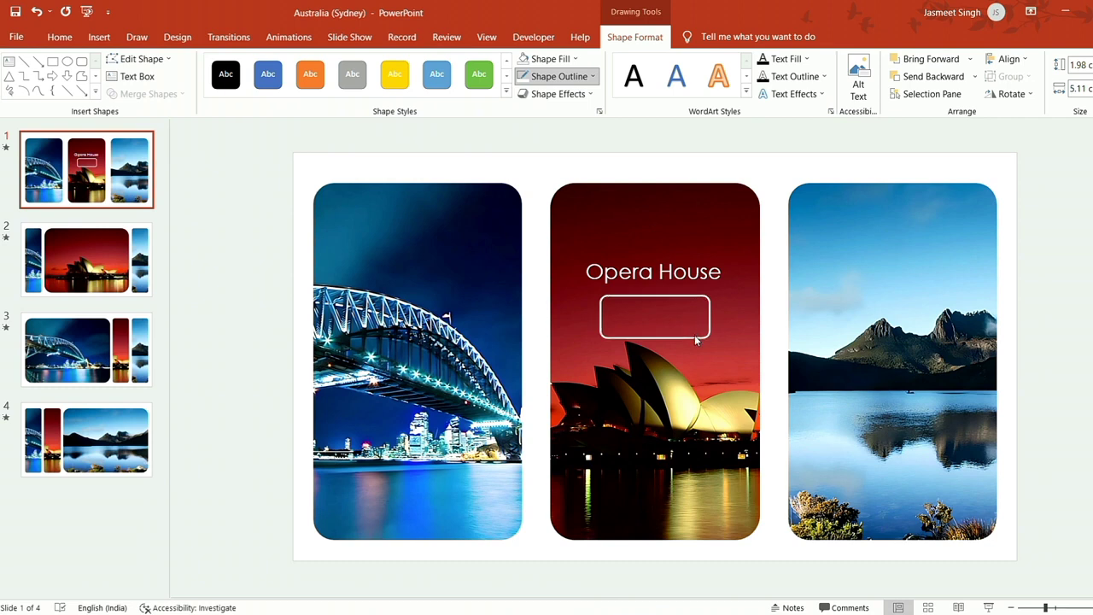
{"action": "left_click", "coordinate": [696, 330]}
{"action": "left_click", "coordinate": [655, 319]}
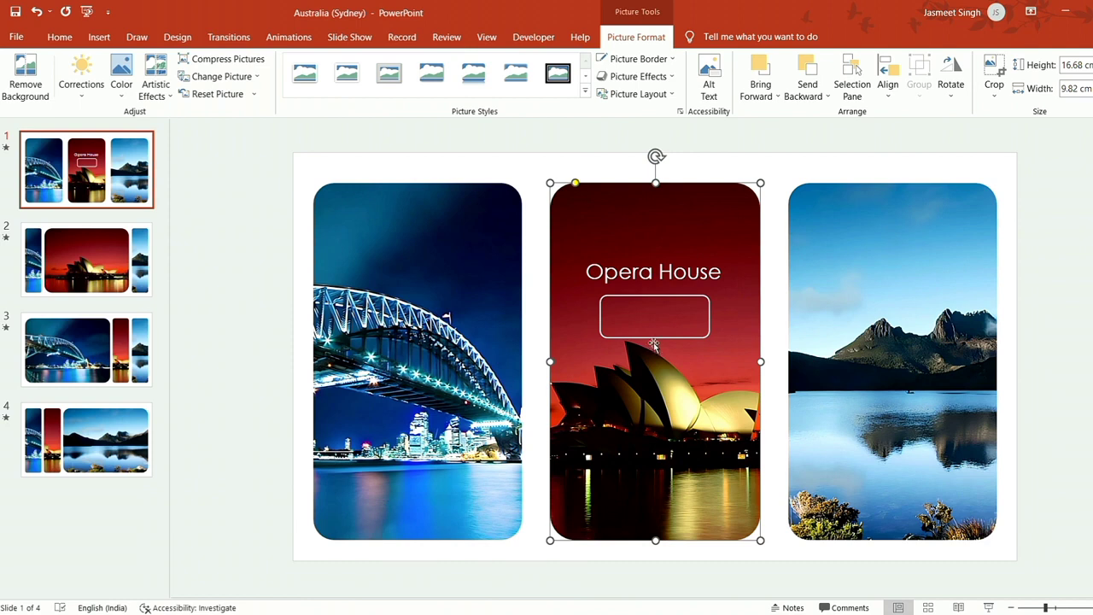
{"action": "left_click", "coordinate": [653, 340]}
{"action": "left_click", "coordinate": [650, 321]}
Step: Type 'Jas Powerpoint' inside the rounded box, removing the stray trailing letter
{"action": "left_click", "coordinate": [646, 338]}
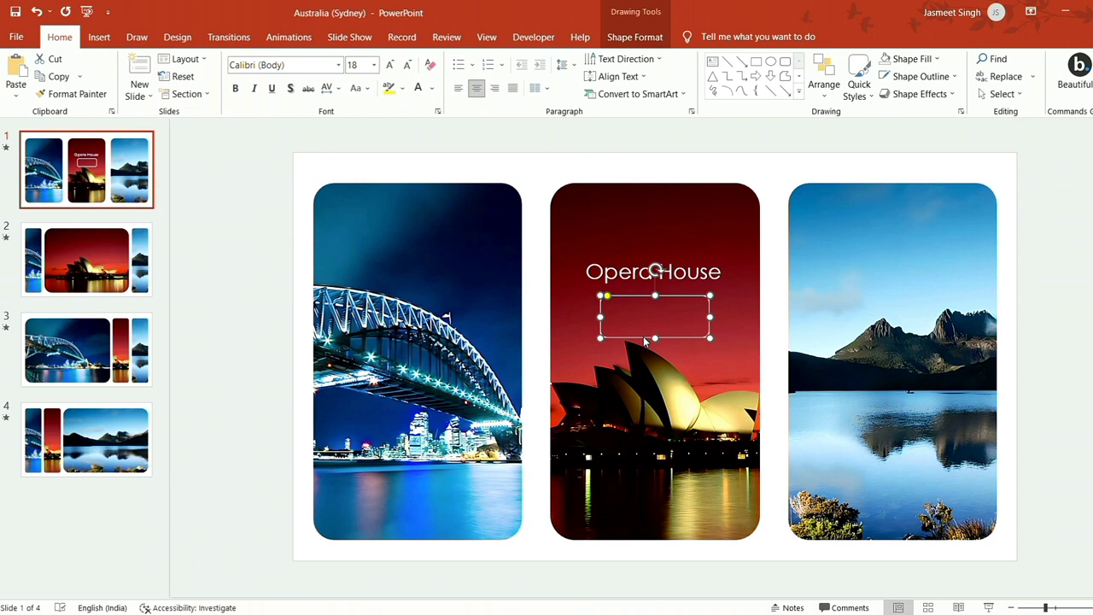
{"action": "key", "text": "Return"}
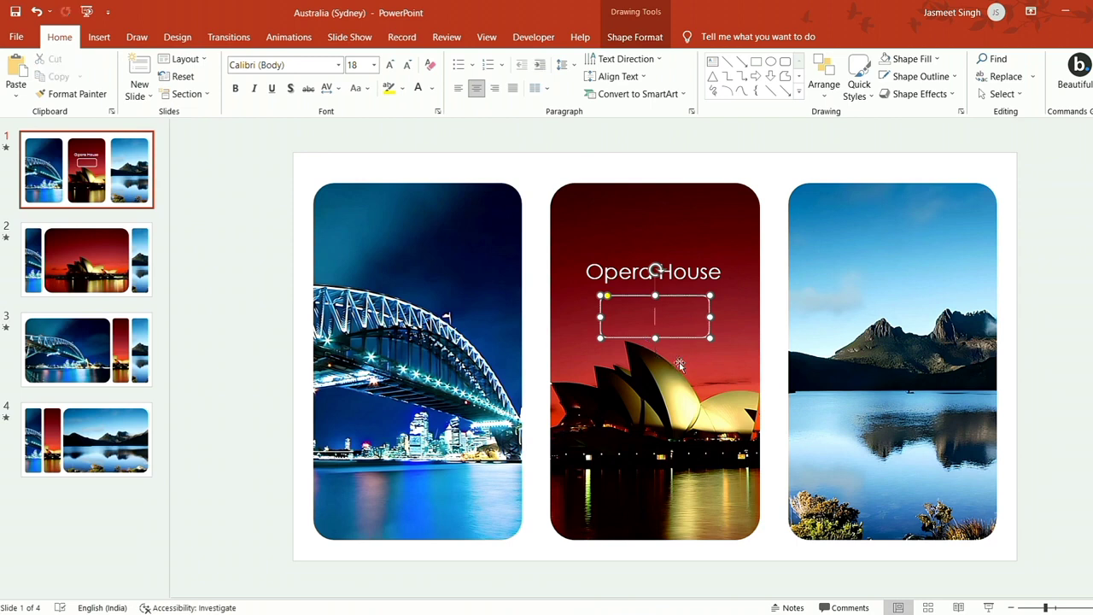
{"action": "type", "text": "Jas "}
{"action": "type", "text": "Power"}
{"action": "type", "text": "pointy"}
{"action": "key", "text": "BackSpace"}
Step: Set the button label to Futura at 16 pt so it fits one line
{"action": "left_click", "coordinate": [693, 343]}
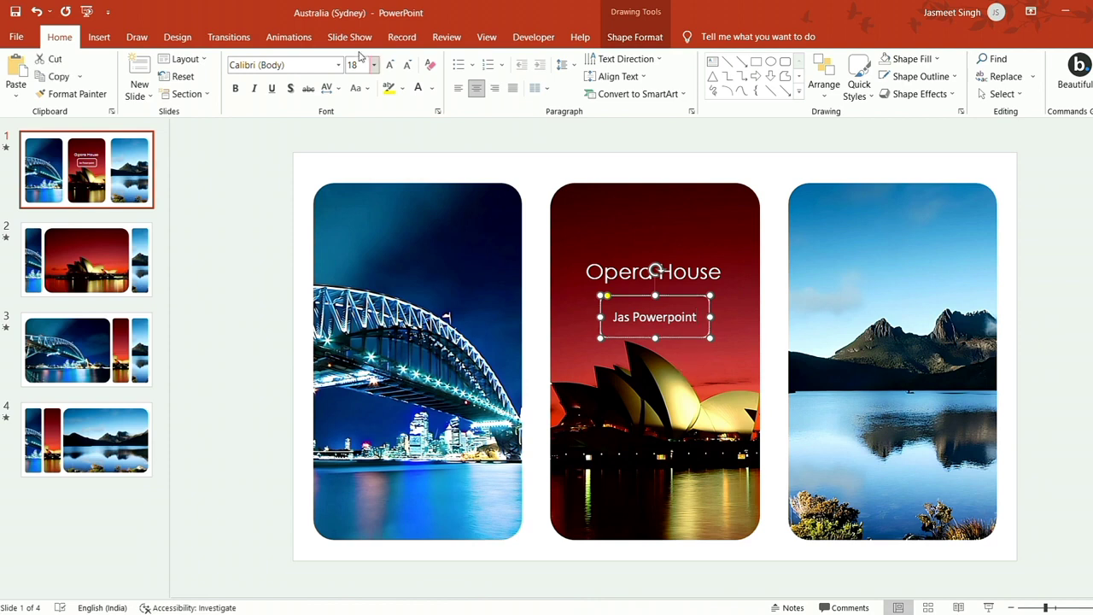
{"action": "left_click", "coordinate": [326, 67]}
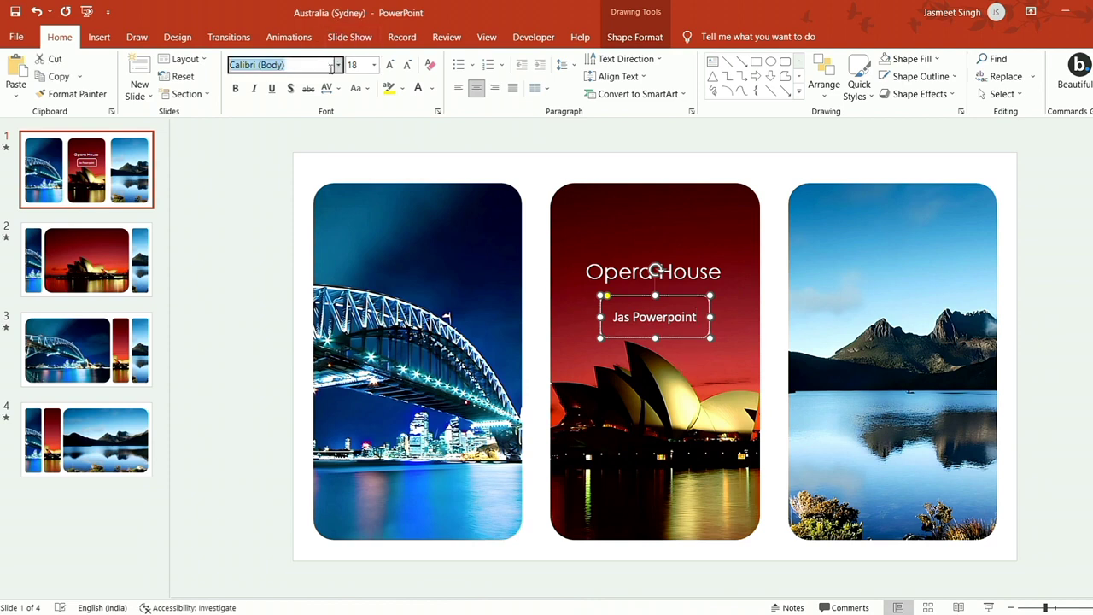
{"action": "key", "text": "BackSpace"}
{"action": "type", "text": "Futura"}
{"action": "key", "text": "Return"}
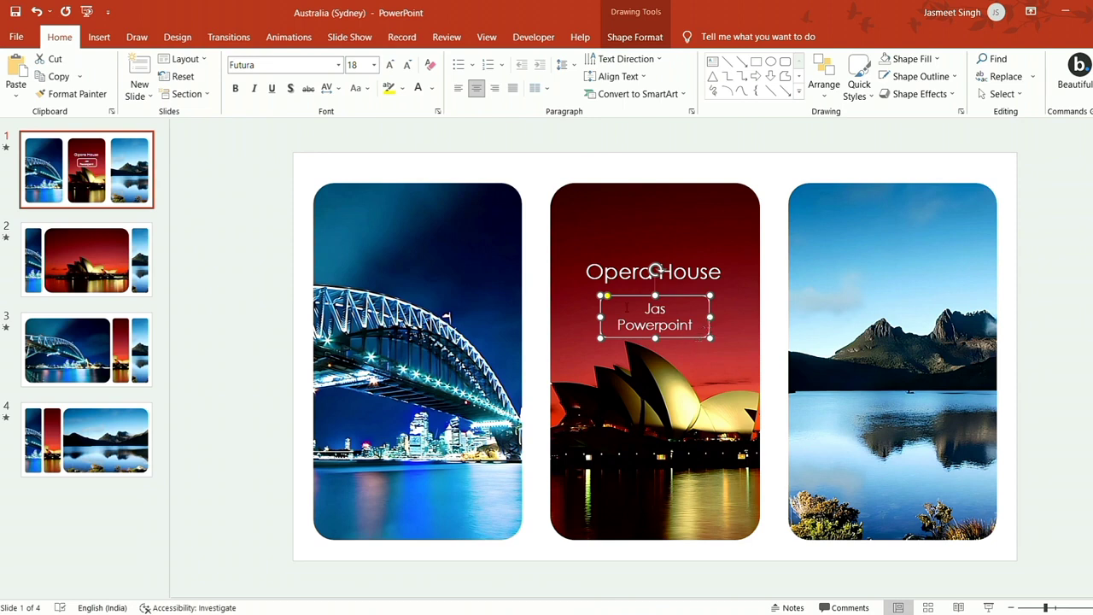
{"action": "left_click", "coordinate": [362, 66]}
{"action": "left_click", "coordinate": [357, 189]}
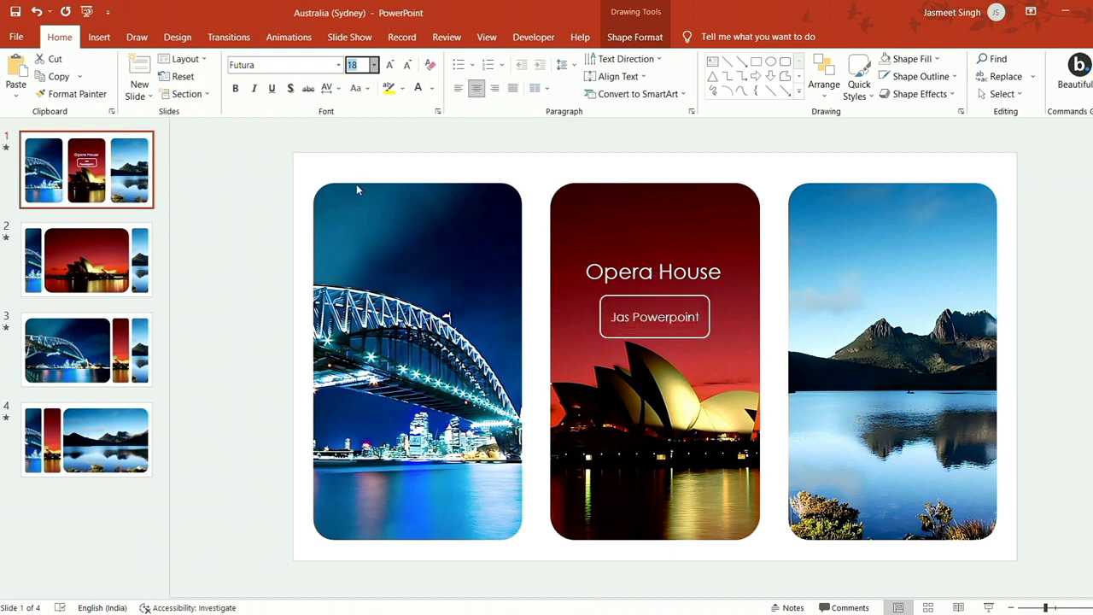
{"action": "type", "text": "16"}
{"action": "left_click", "coordinate": [584, 178]}
Step: Select the Opera House title and Jas Powerpoint button together on slide 1 and copy them
{"action": "left_click", "coordinate": [681, 342]}
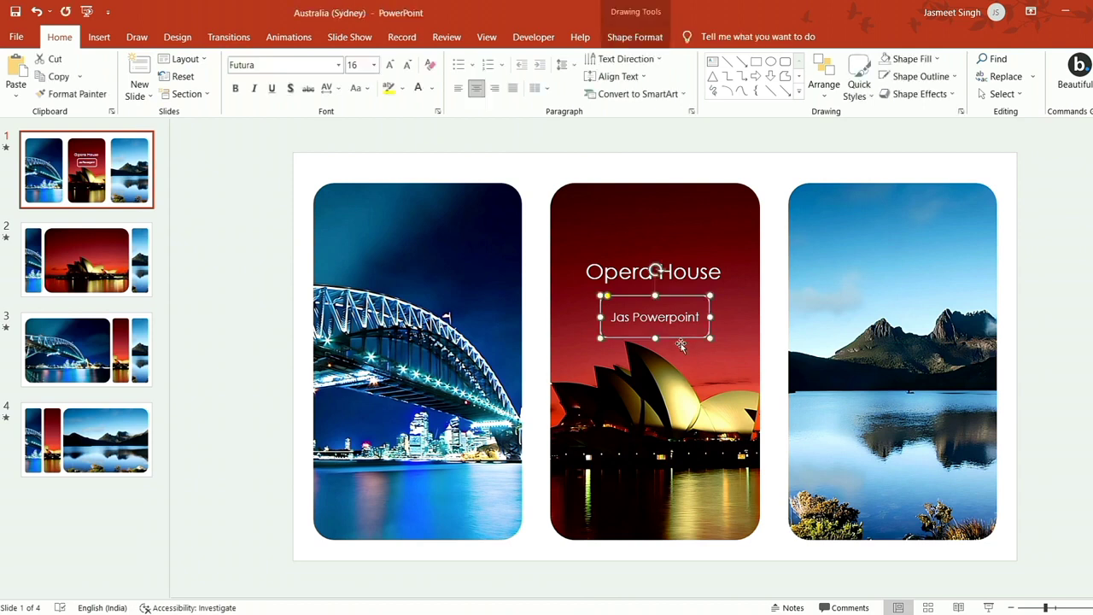
{"action": "left_click", "coordinate": [636, 38]}
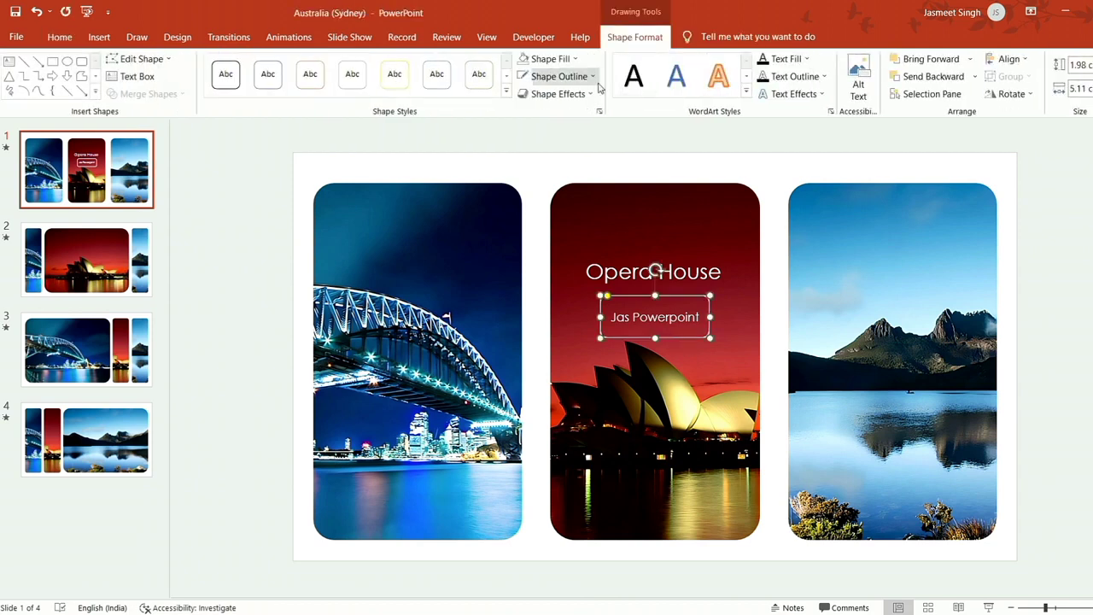
{"action": "key", "text": "Escape"}
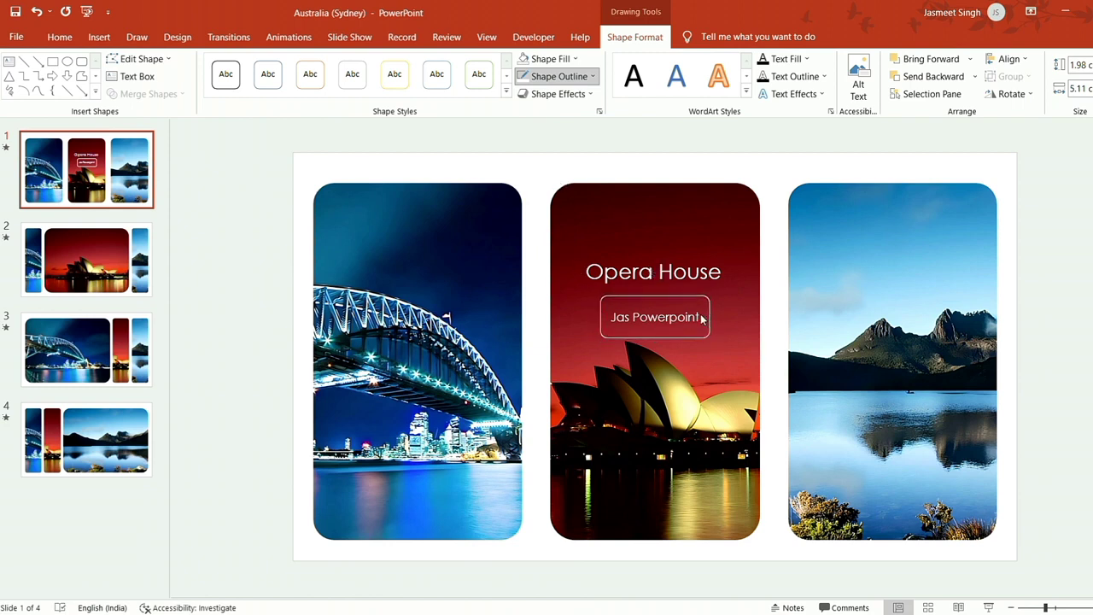
{"action": "left_click", "coordinate": [702, 319]}
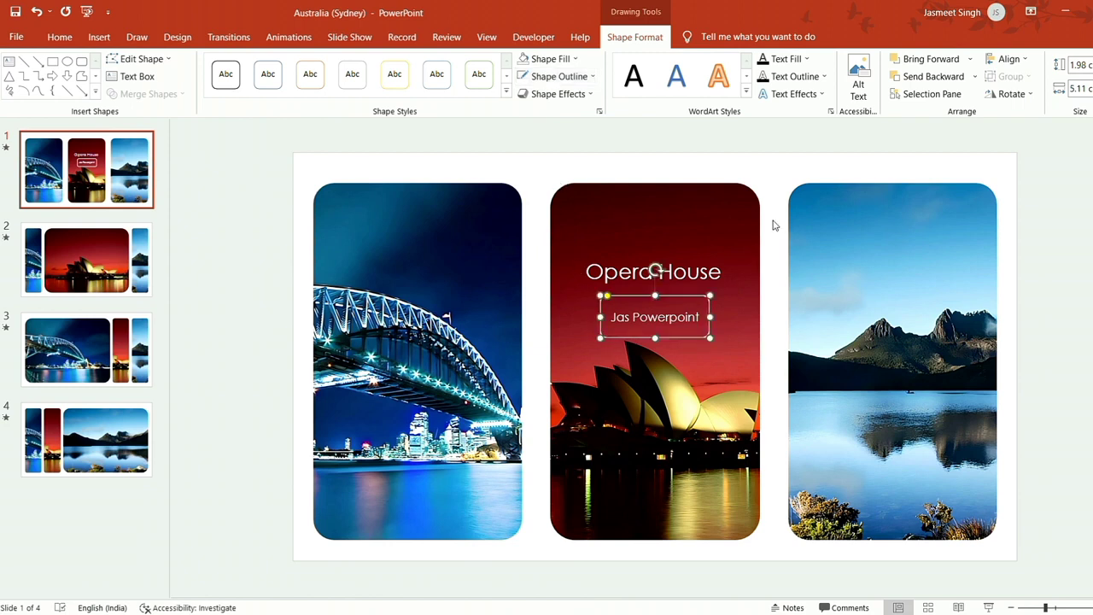
{"action": "left_click", "coordinate": [774, 224]}
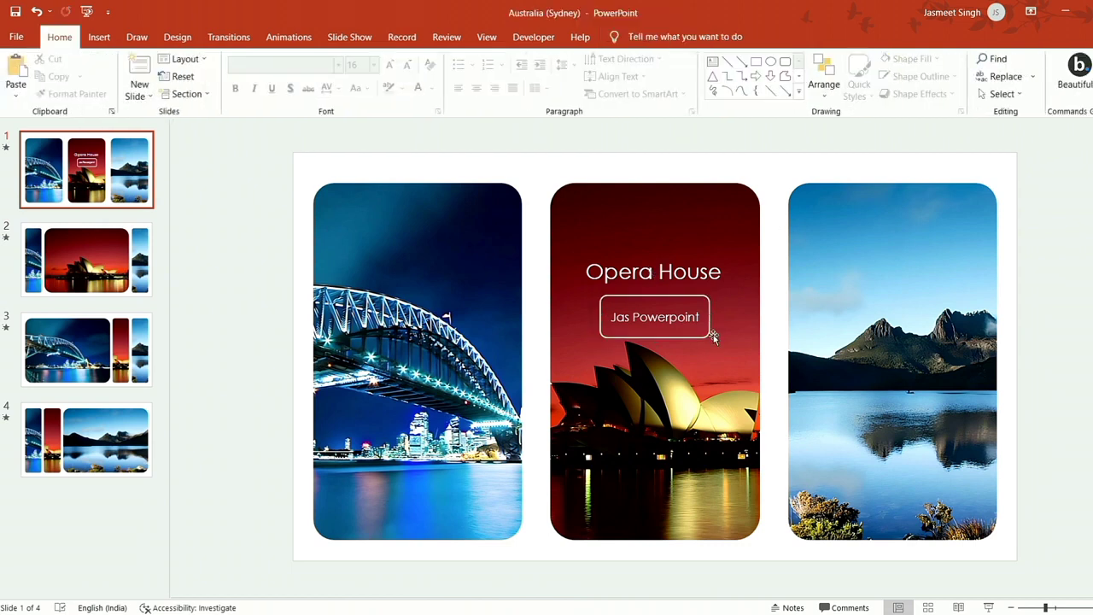
{"action": "left_click_drag", "start_coordinate": [541, 235], "coordinate": [766, 385]}
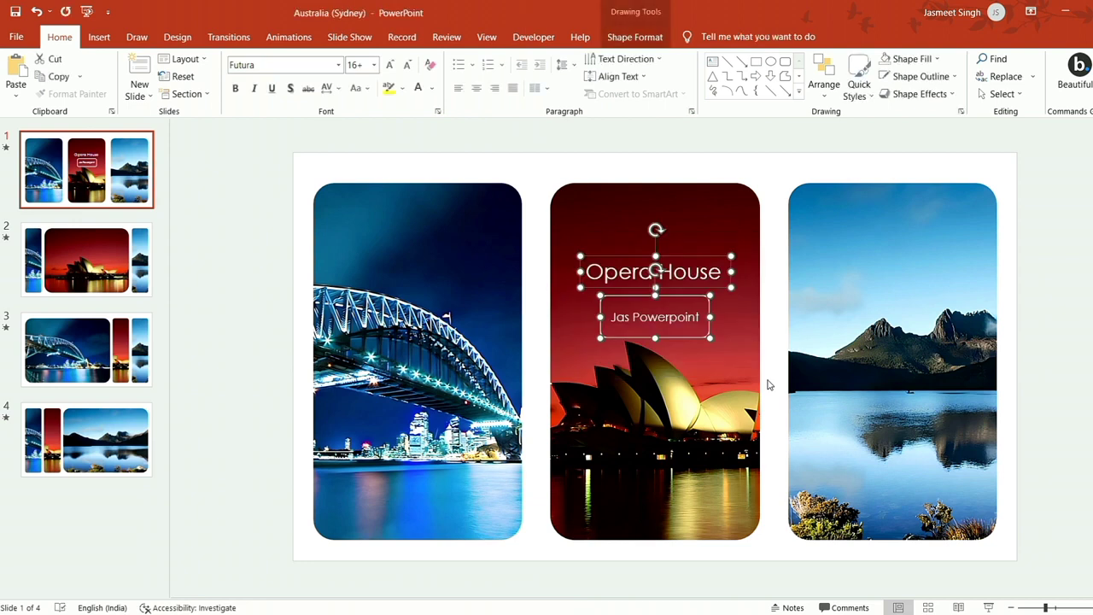
{"action": "left_click", "coordinate": [224, 276]}
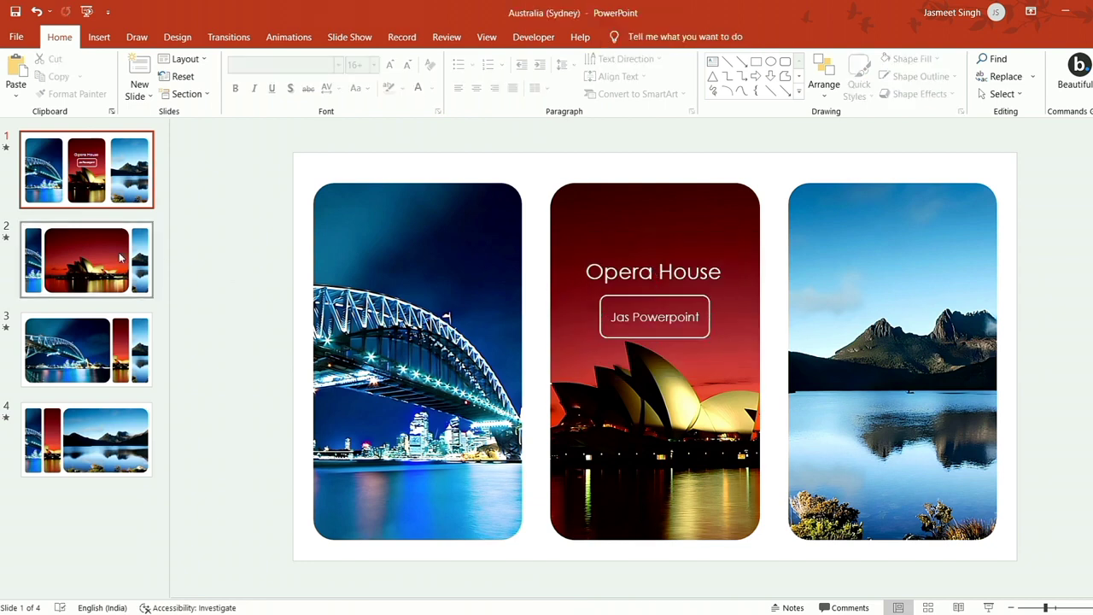
Step: Paste the Opera House title and Jas Powerpoint button onto slide 2
{"action": "left_click", "coordinate": [119, 258]}
{"action": "key", "text": "ctrl+v"}
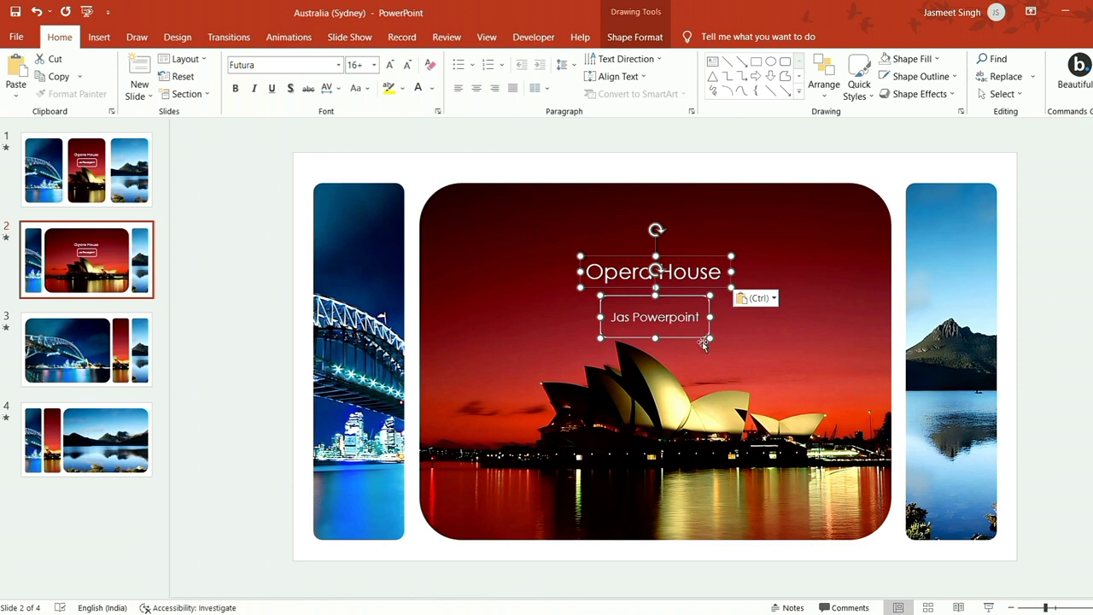
{"action": "left_click", "coordinate": [702, 342]}
{"action": "key", "text": "ctrl+a"}
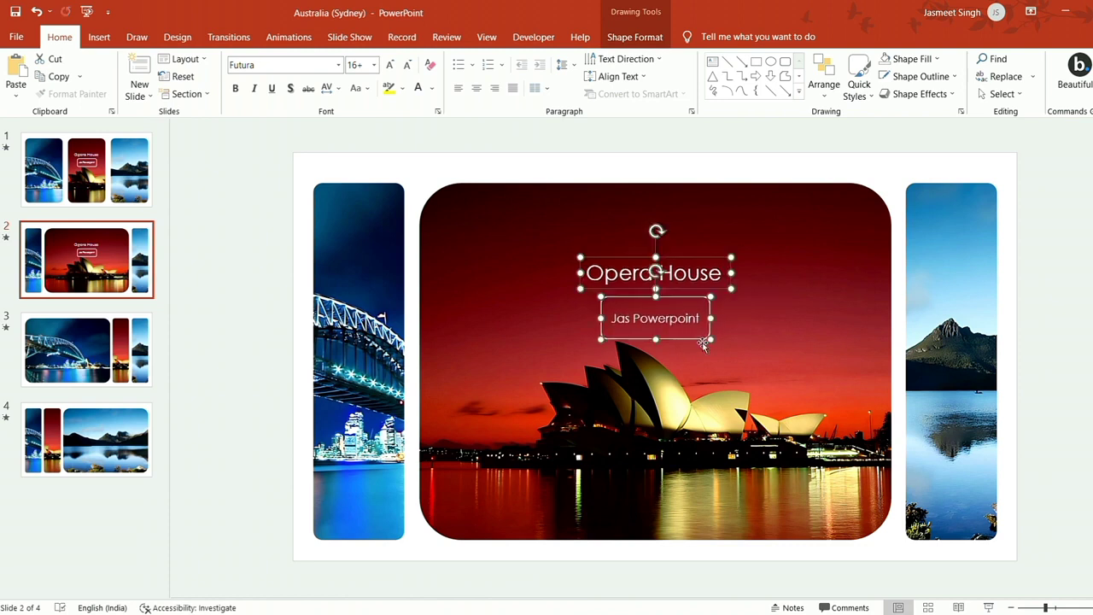
{"action": "left_click", "coordinate": [715, 169]}
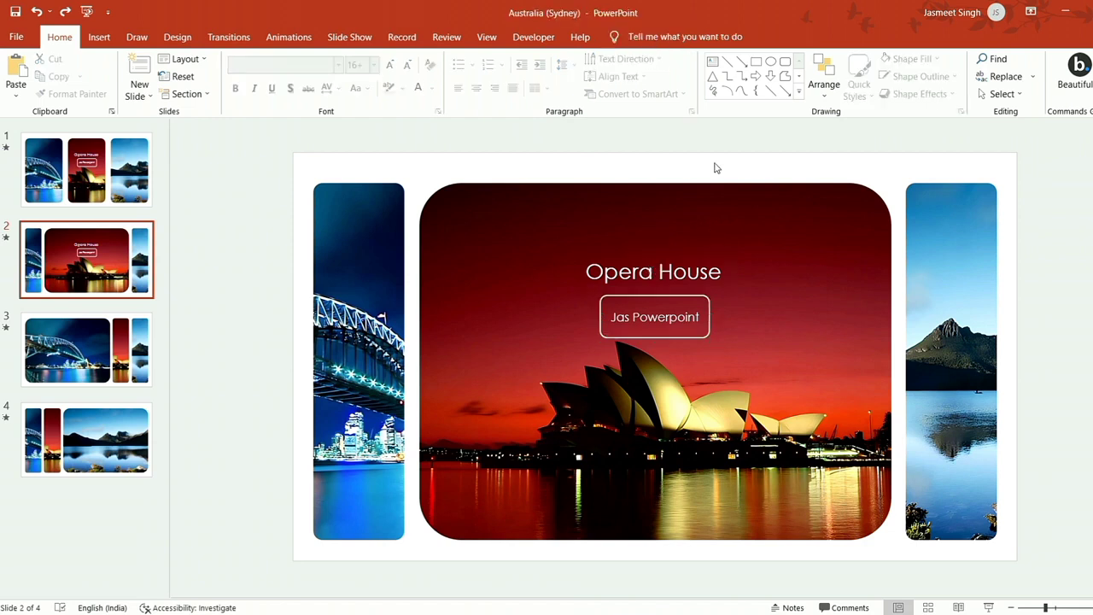
{"action": "left_click", "coordinate": [708, 335]}
{"action": "left_click", "coordinate": [710, 338]}
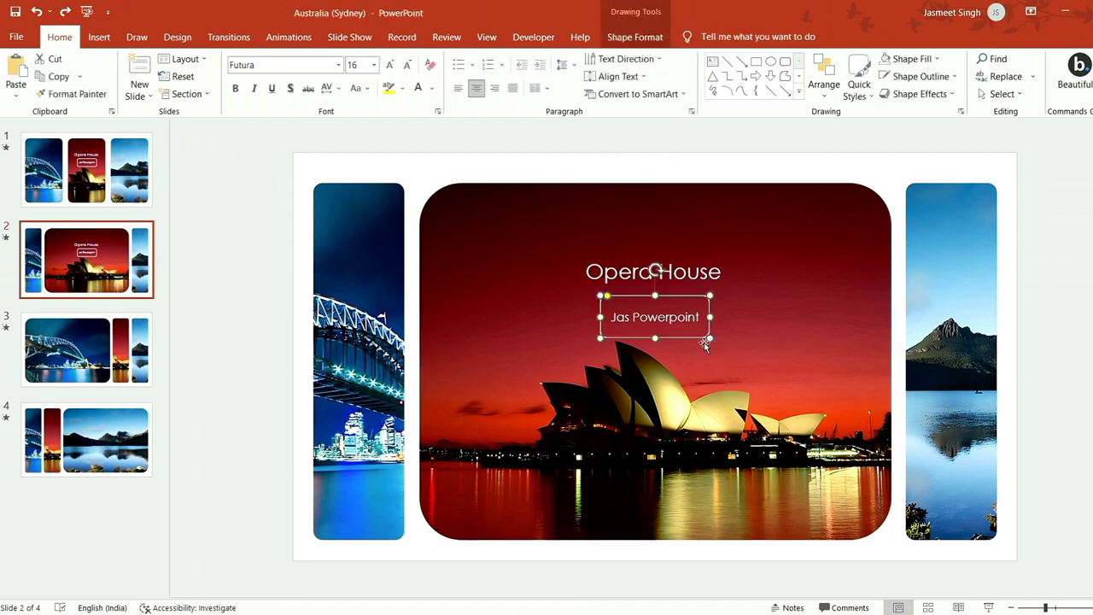
Step: Enlarge the slide 2 title to 54, widen it to one line, and centre it over the picture
{"action": "left_click", "coordinate": [710, 289]}
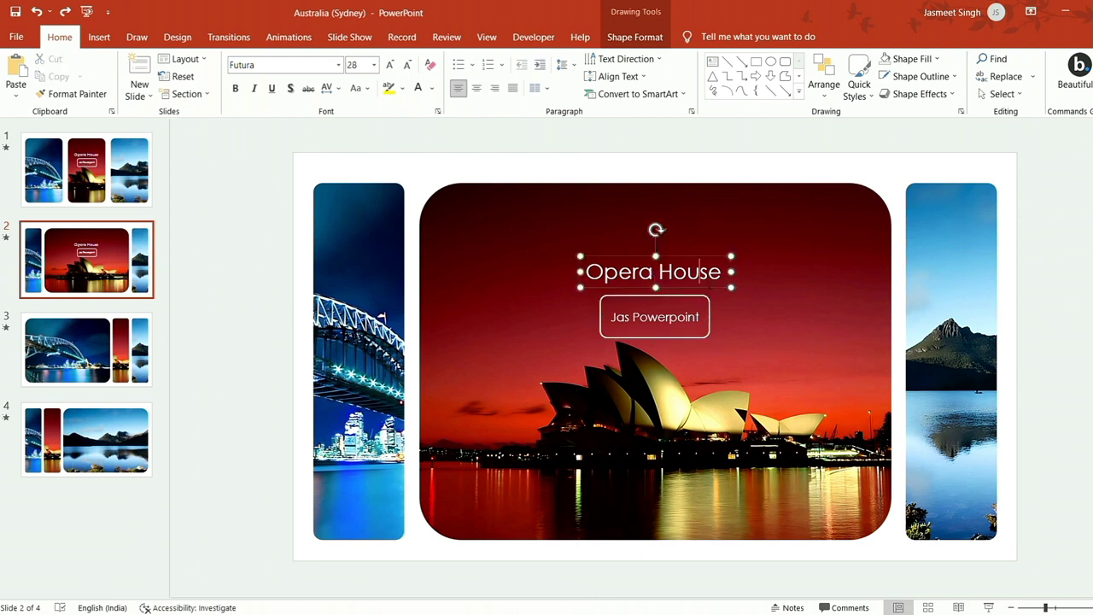
{"action": "left_click", "coordinate": [358, 65]}
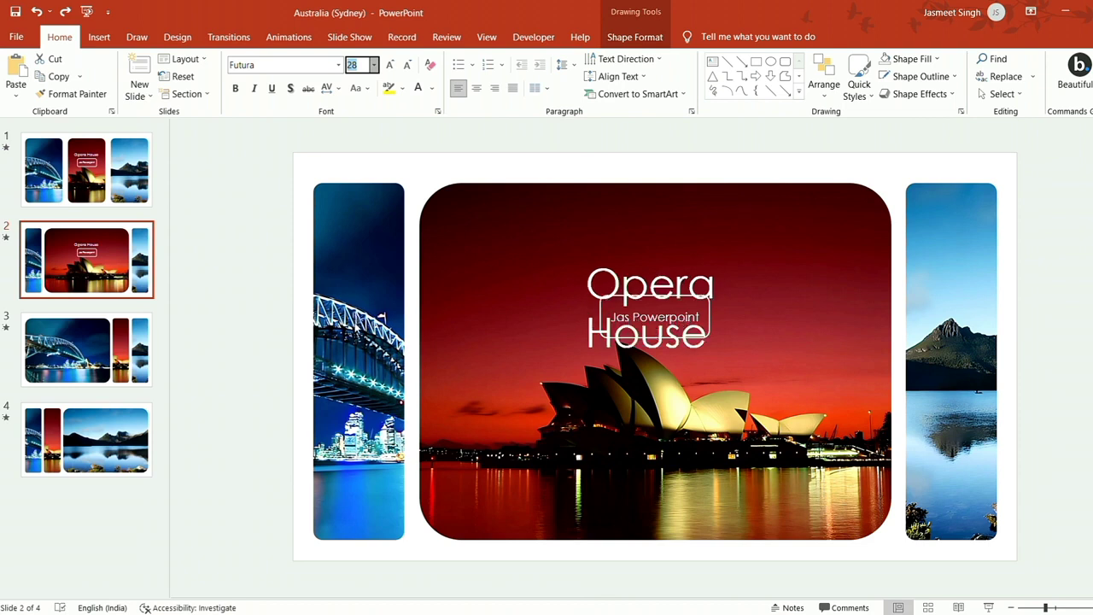
{"action": "type", "text": "54"}
{"action": "key", "text": "Return"}
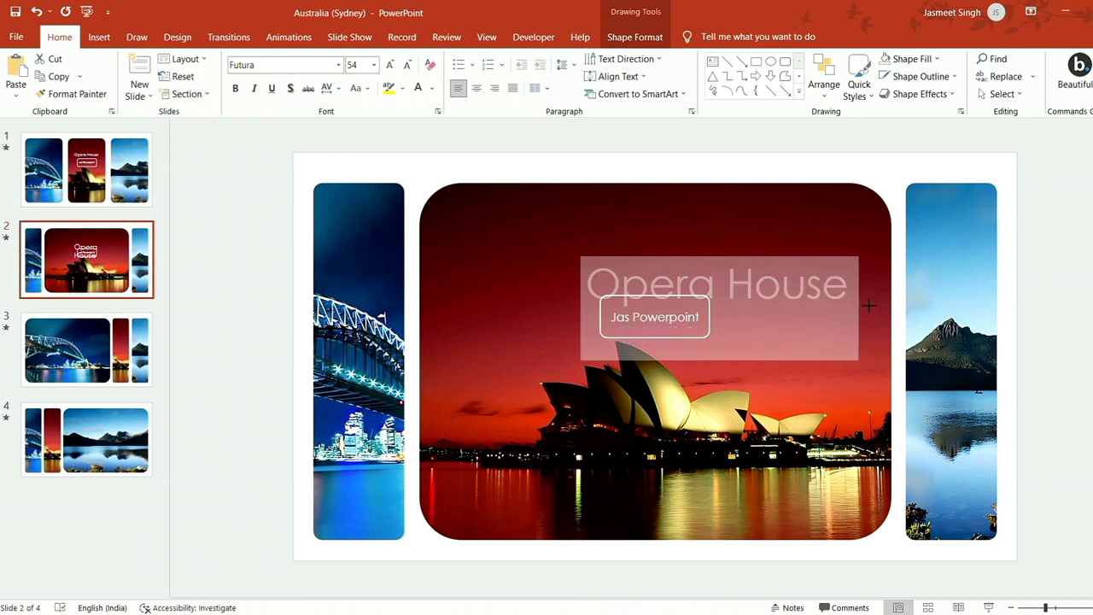
{"action": "left_click_drag", "start_coordinate": [787, 312], "coordinate": [864, 304]}
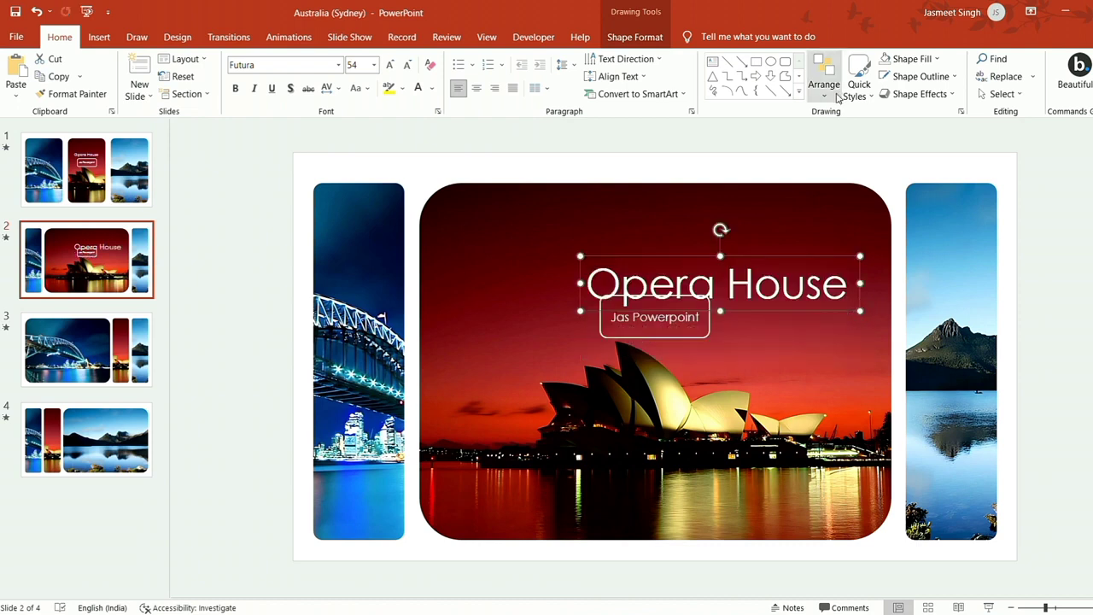
{"action": "left_click", "coordinate": [711, 340]}
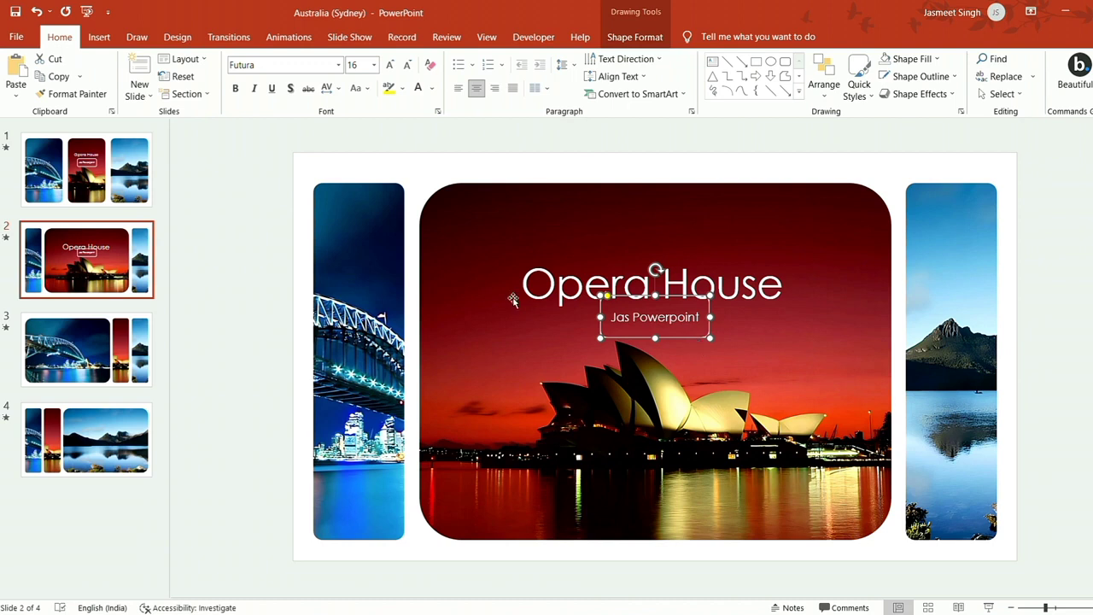
Step: Move the Opera House title higher on slide 2
{"action": "left_click", "coordinate": [88, 162]}
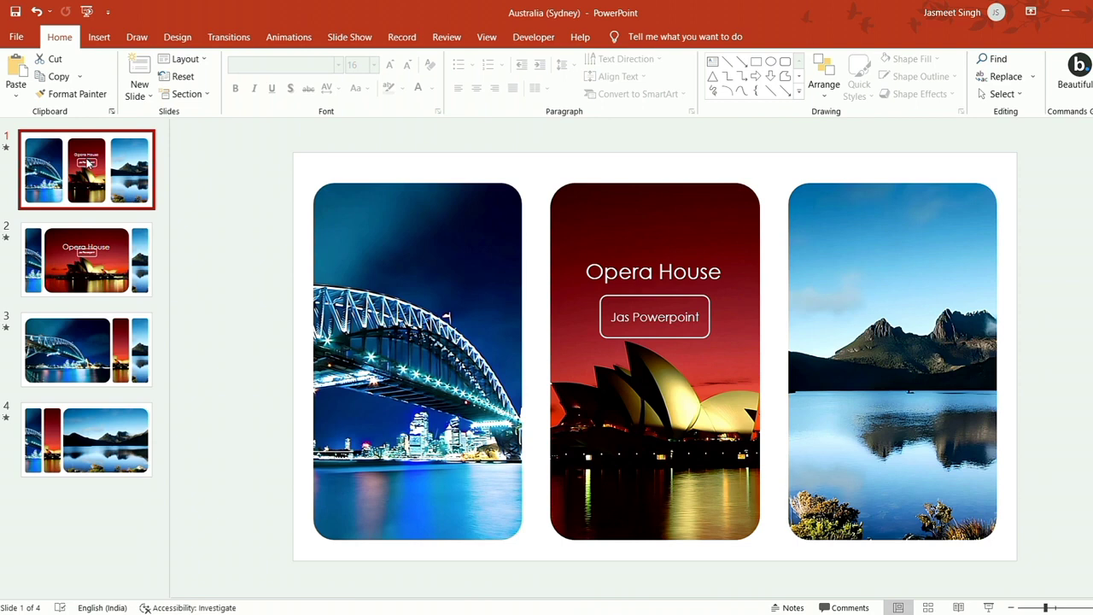
{"action": "key", "text": "Down"}
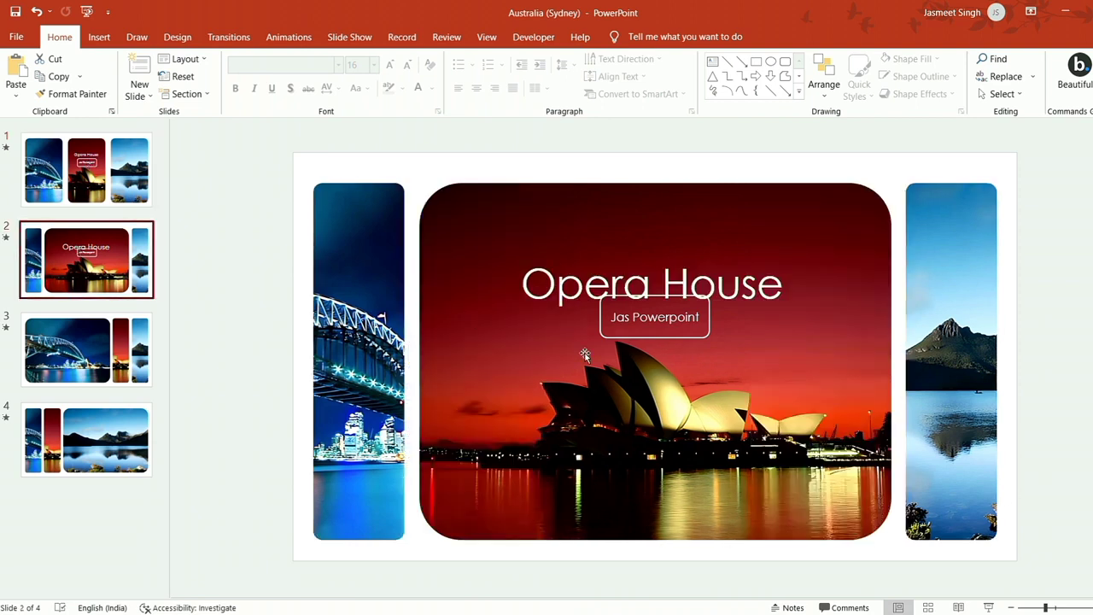
{"action": "left_click", "coordinate": [698, 338]}
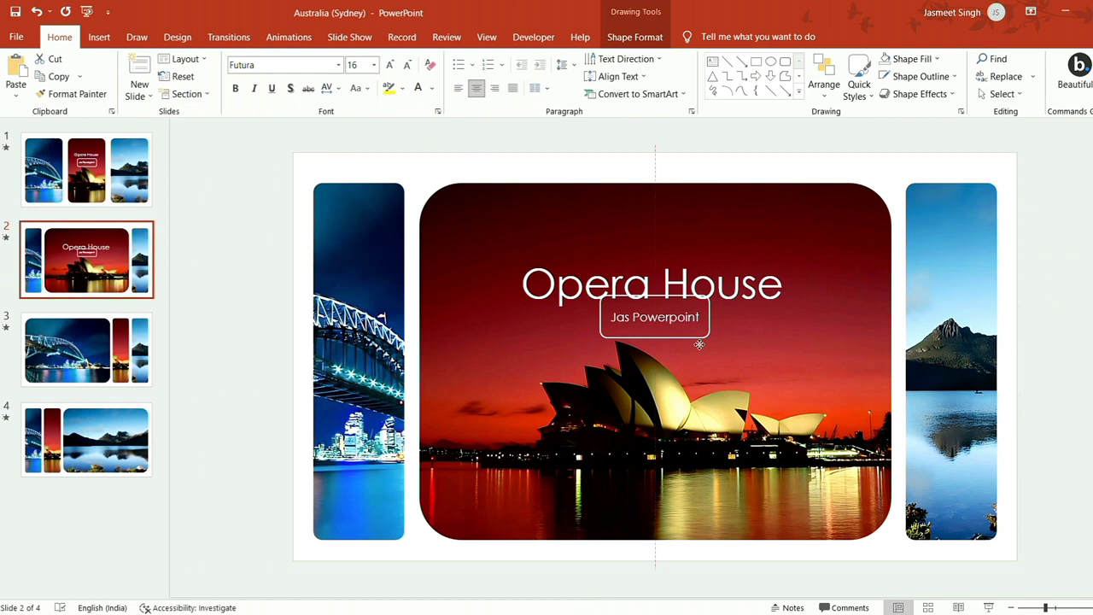
{"action": "left_click_drag", "start_coordinate": [698, 345], "coordinate": [699, 346]}
{"action": "left_click", "coordinate": [726, 323]}
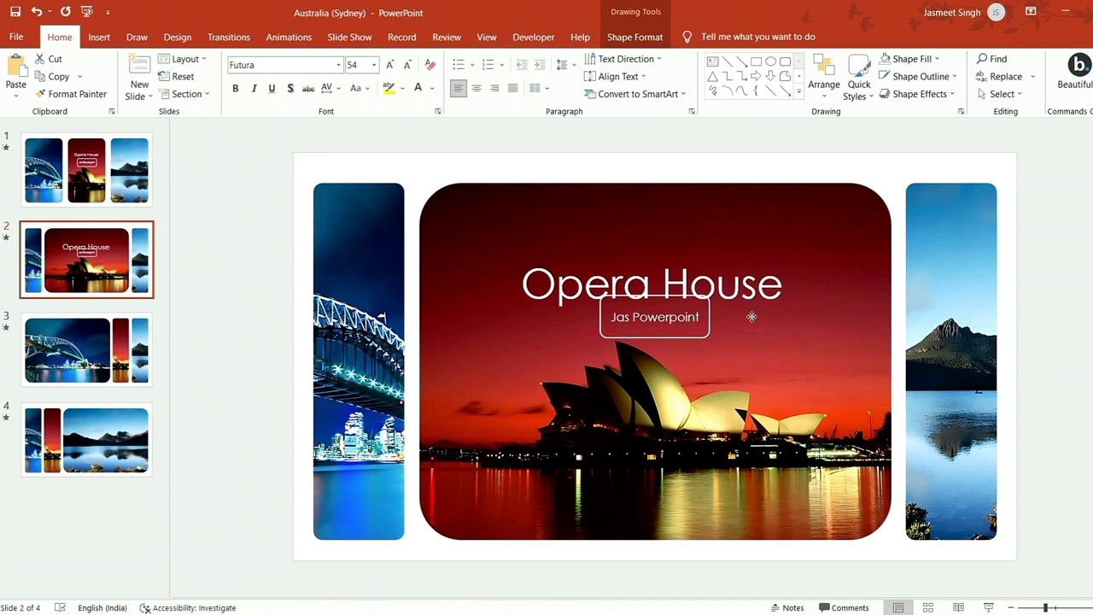
{"action": "left_click_drag", "start_coordinate": [751, 317], "coordinate": [749, 285]}
Step: Set the slide 2 Jas Powerpoint button to 24 pt, widen it to one line, and centre it under the title
{"action": "left_click", "coordinate": [714, 331]}
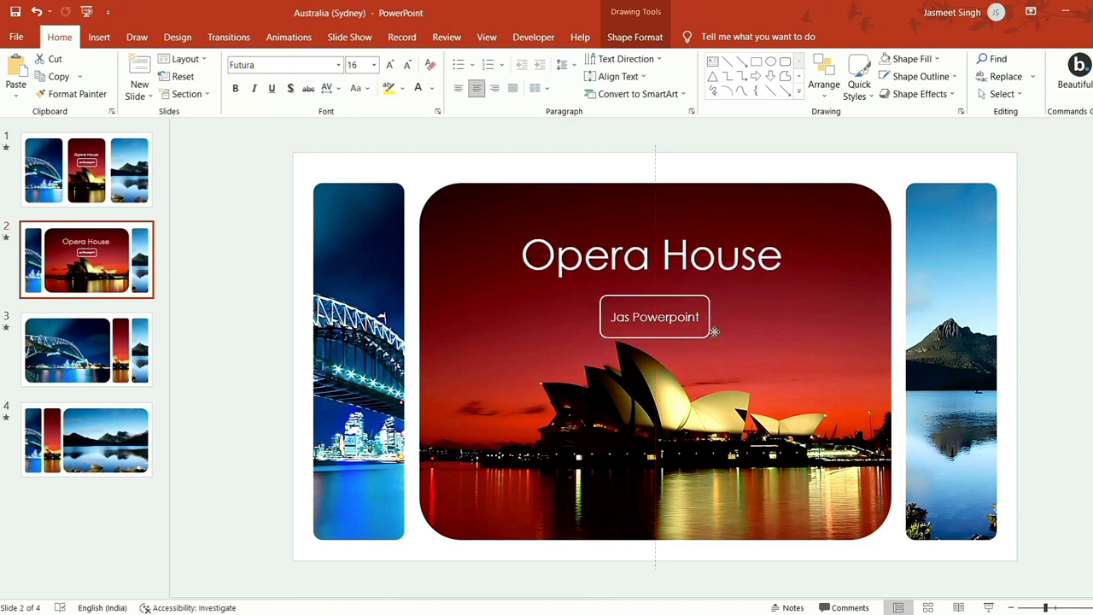
{"action": "left_click", "coordinate": [355, 65]}
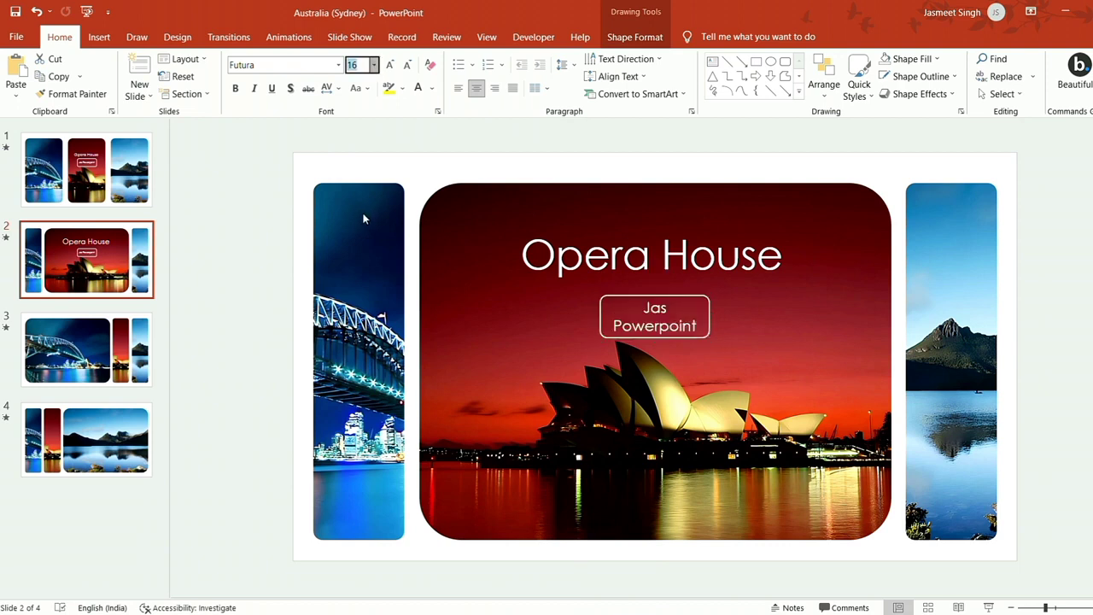
{"action": "key", "text": "ctrl+shift+period"}
{"action": "type", "text": "24"}
{"action": "key", "text": "Return"}
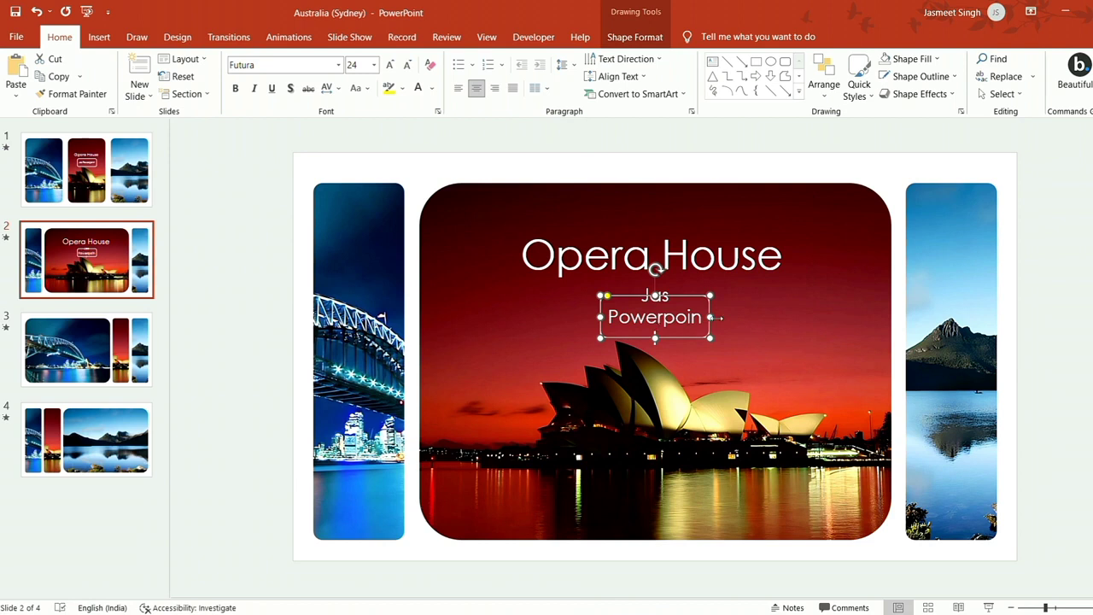
{"action": "left_click_drag", "start_coordinate": [715, 316], "coordinate": [755, 324]}
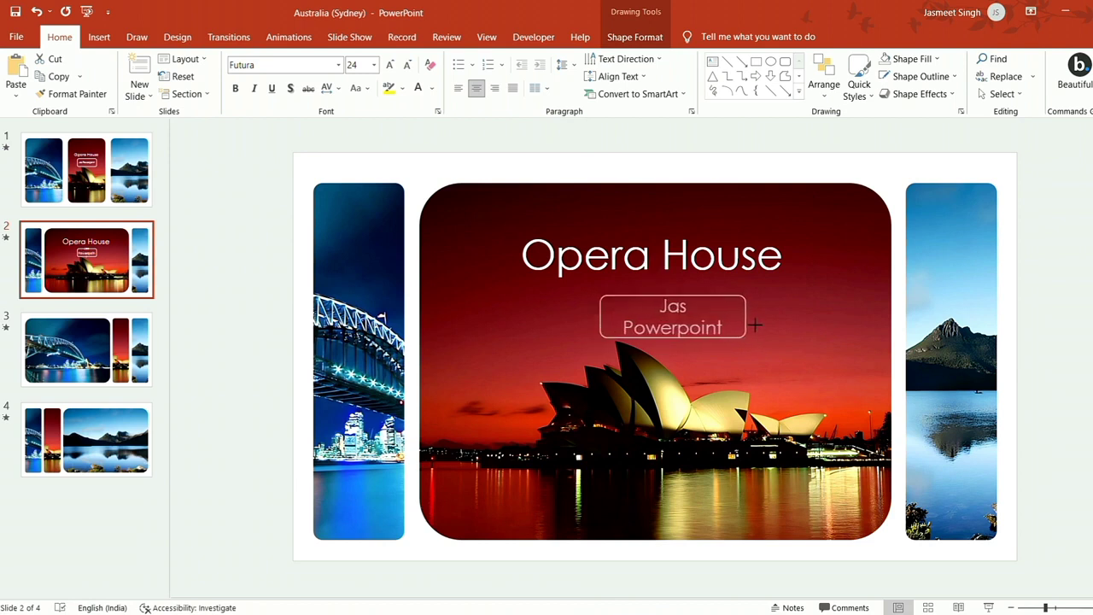
{"action": "left_click_drag", "start_coordinate": [755, 324], "coordinate": [756, 321]}
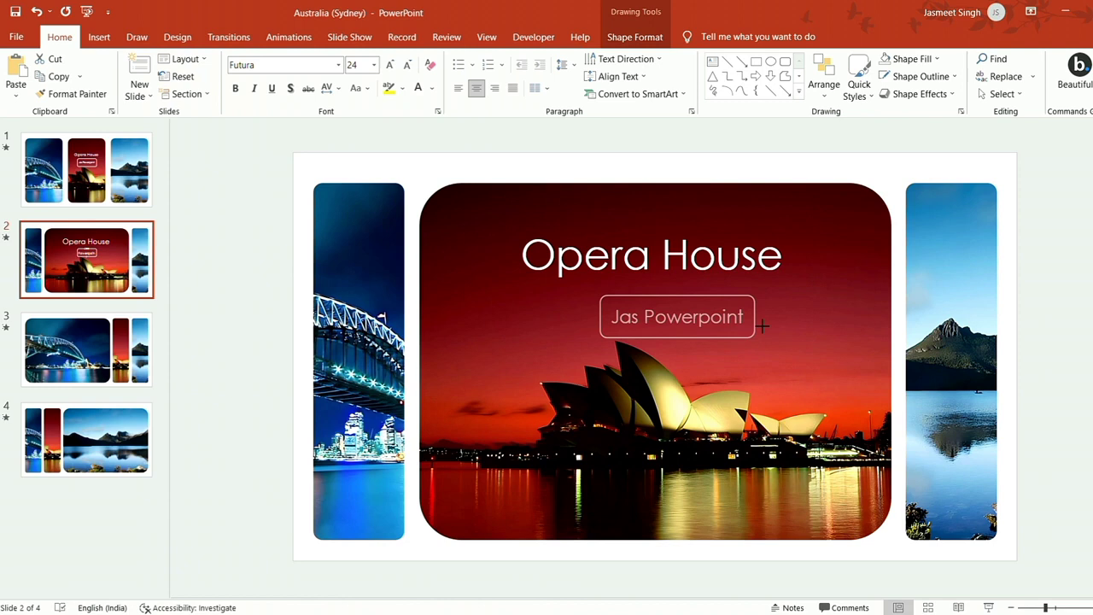
{"action": "left_click_drag", "start_coordinate": [743, 341], "coordinate": [721, 340]}
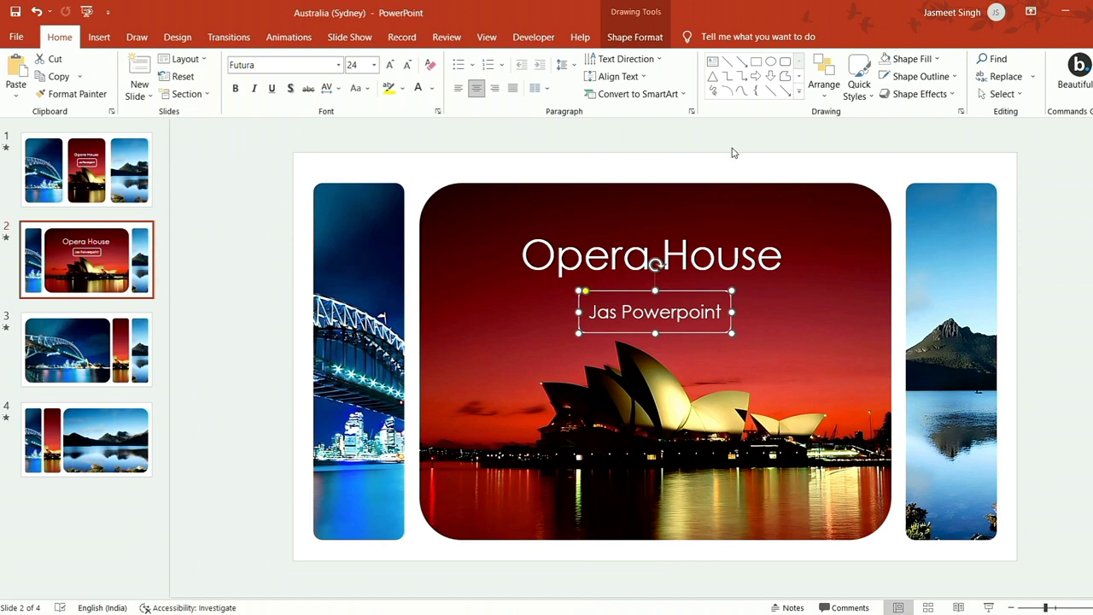
Step: Nudge the Opera House title on slide 1 slightly higher
{"action": "left_click", "coordinate": [146, 199]}
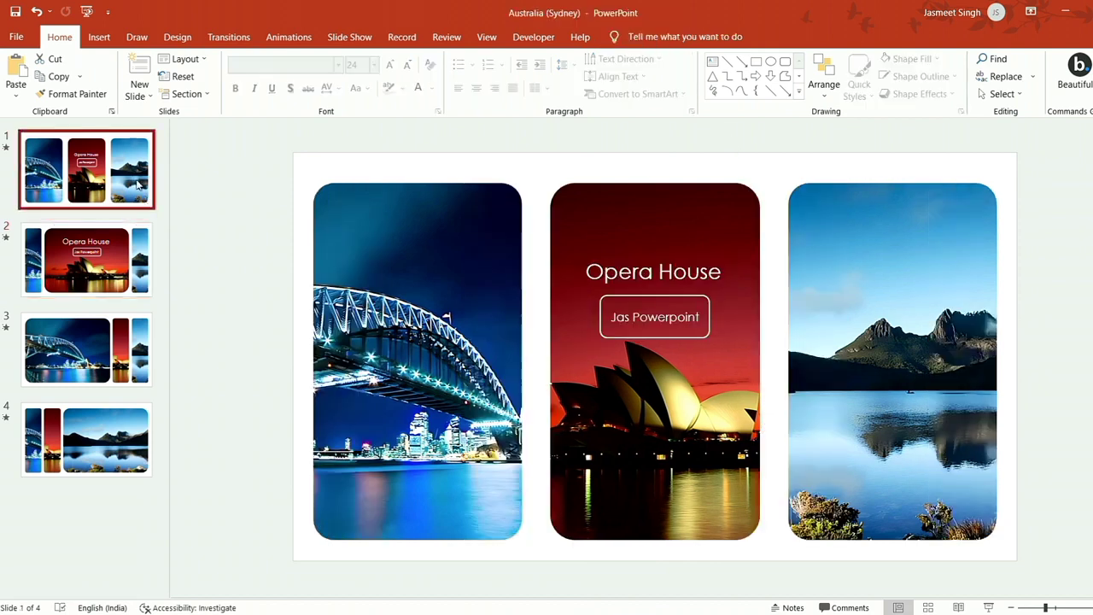
{"action": "left_click", "coordinate": [674, 288]}
{"action": "left_click_drag", "start_coordinate": [674, 288], "coordinate": [678, 282]}
{"action": "left_click", "coordinate": [624, 164]}
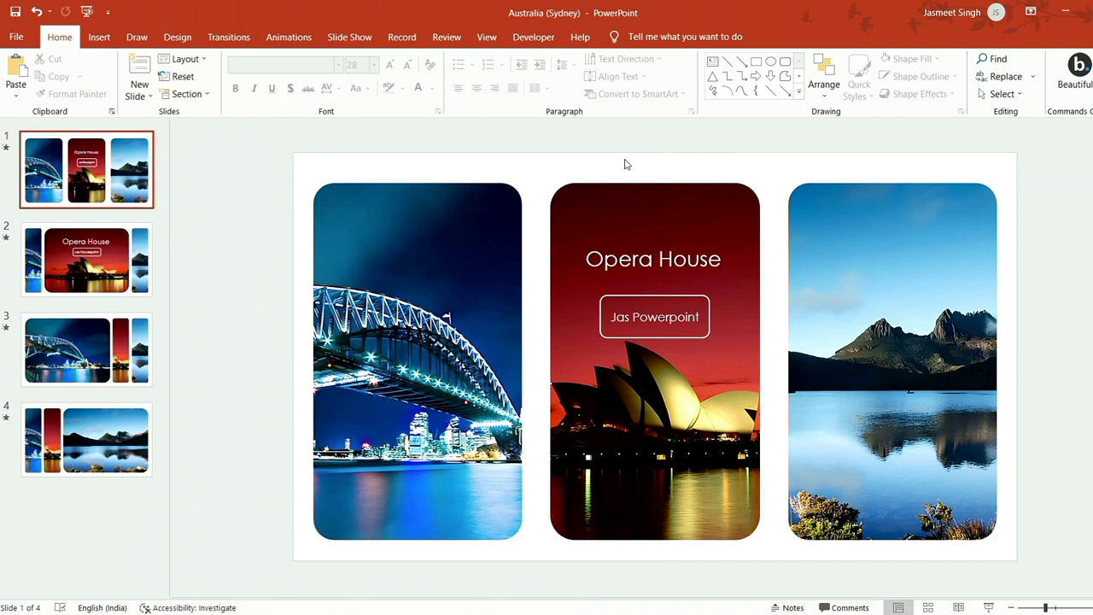
{"action": "scroll", "coordinate": [624, 164], "scroll_direction": "down", "scroll_amount": 1}
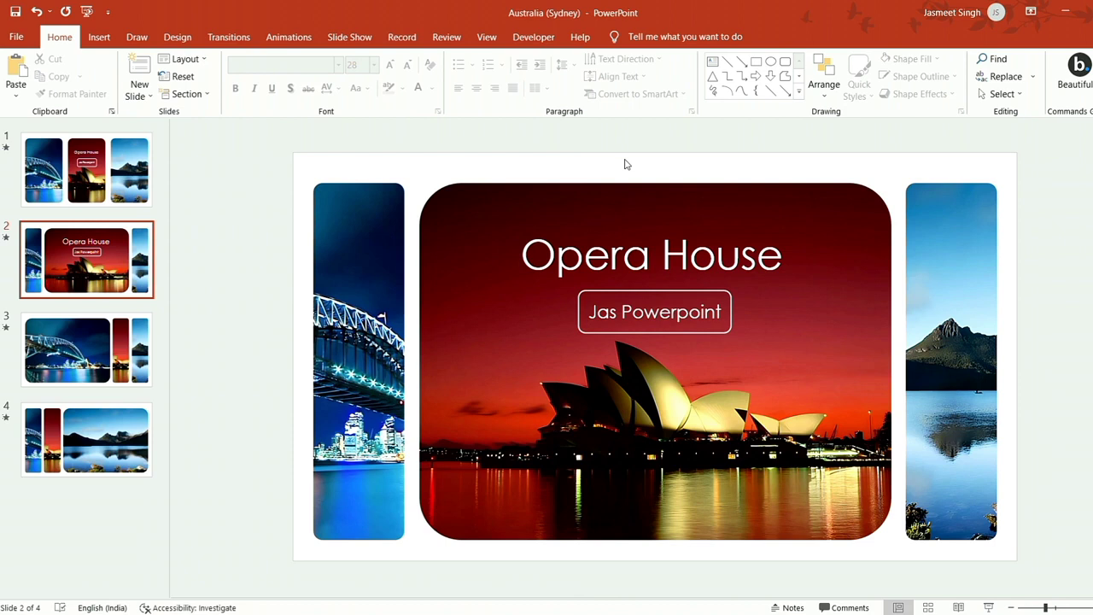
Step: Copy the title and button from slide 2, paste them on slide 3, and move them over the bridge photo
{"action": "key", "text": "Down"}
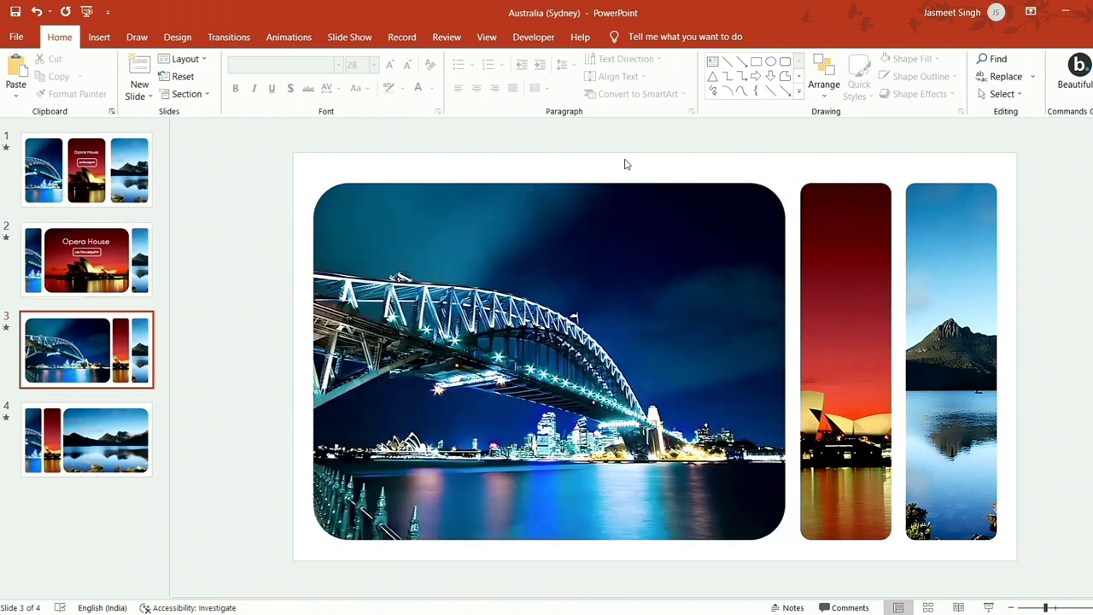
{"action": "key", "text": "Up"}
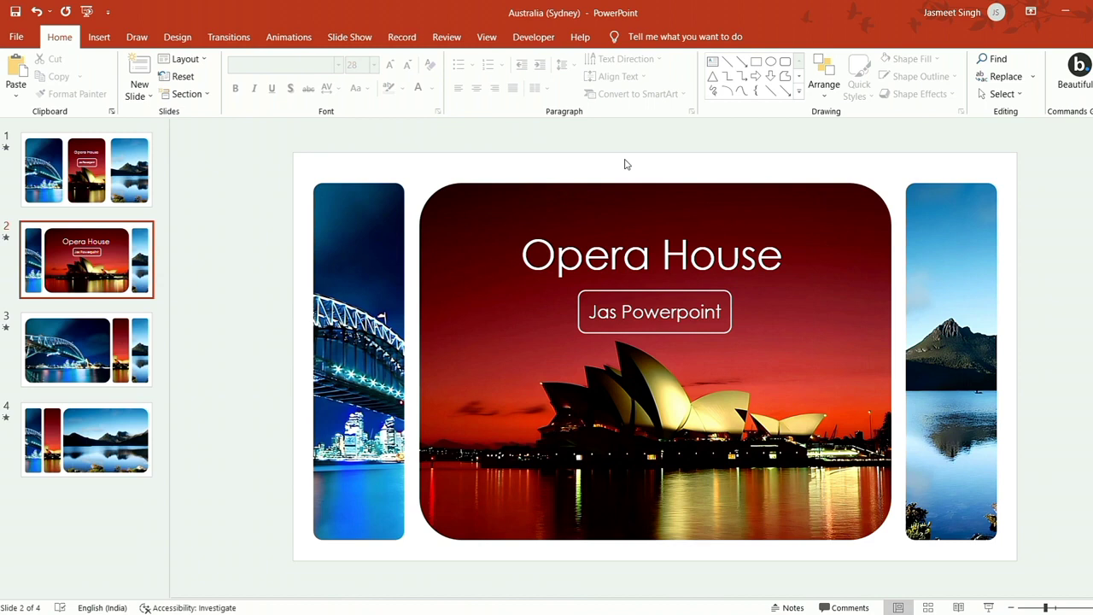
{"action": "left_click_drag", "start_coordinate": [460, 148], "coordinate": [855, 372]}
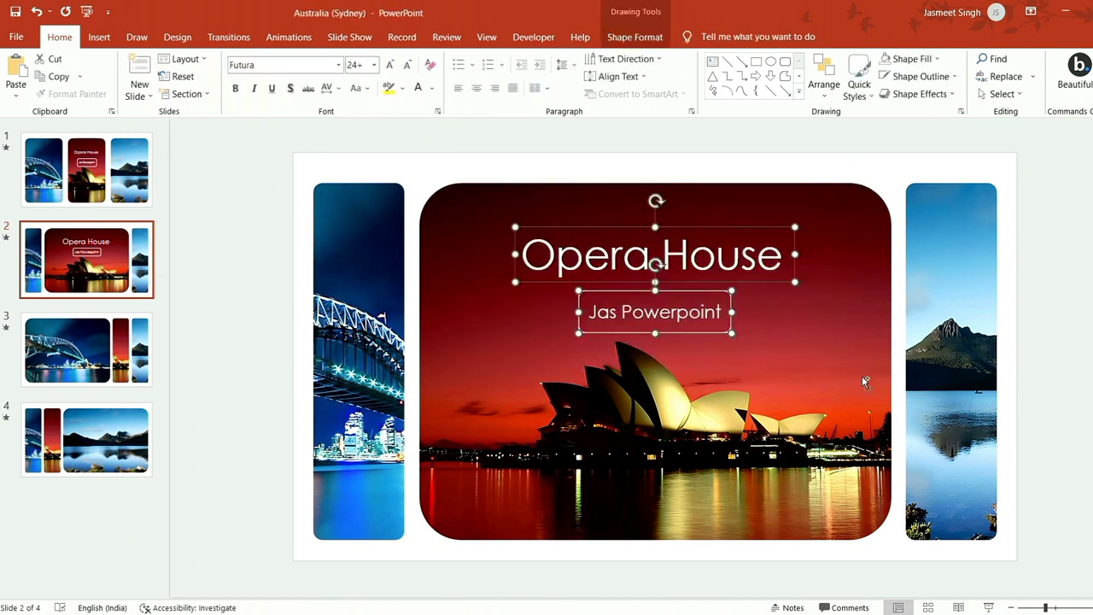
{"action": "scroll", "coordinate": [448, 350], "scroll_direction": "down", "scroll_amount": 1}
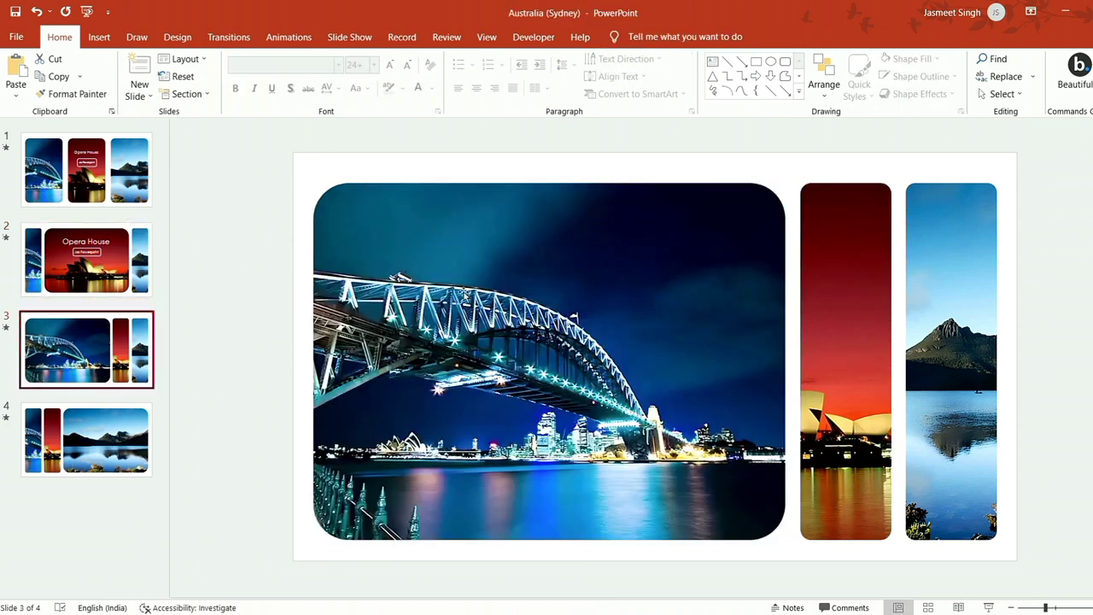
{"action": "key", "text": "ctrl+v"}
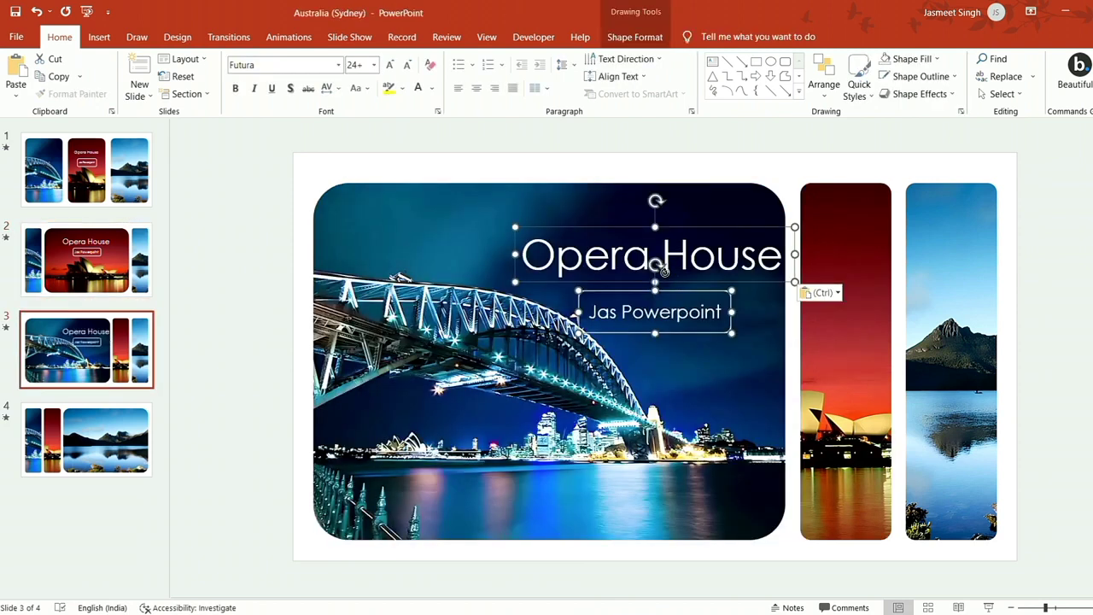
{"action": "mouse_move", "coordinate": [710, 289]}
{"action": "left_mouse_down"}
{"action": "mouse_move", "coordinate": [595, 280]}
{"action": "mouse_move", "coordinate": [612, 280]}
{"action": "left_mouse_up"}
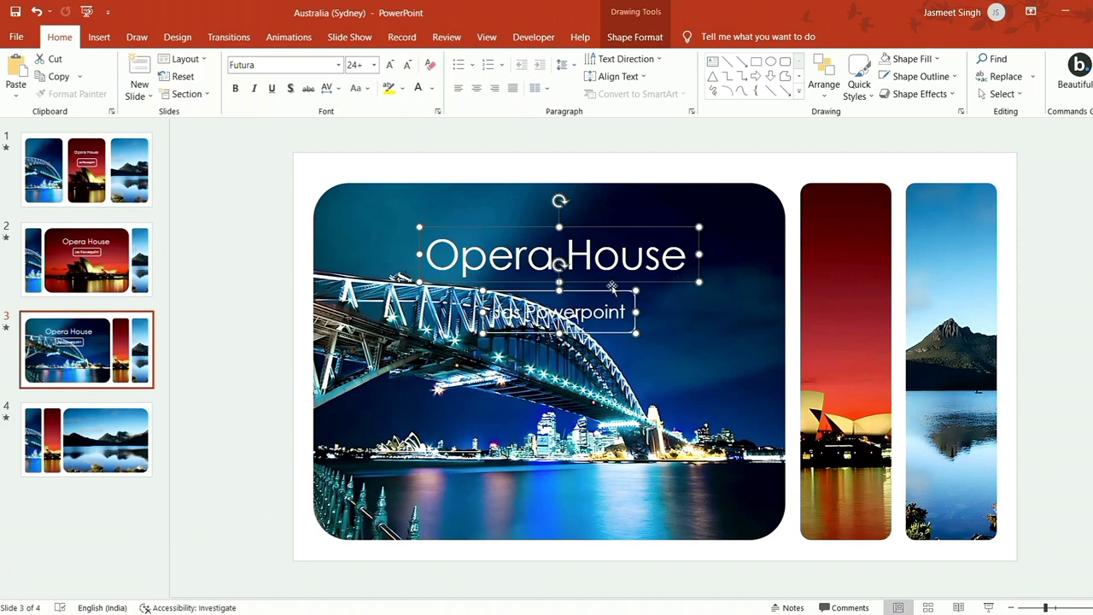
Step: Replace the slide 3 title text with 'Harbour Bridge' and widen its box to fit one line
{"action": "triple_click", "coordinate": [559, 256]}
{"action": "key", "text": "Delete"}
{"action": "type", "text": "Har"}
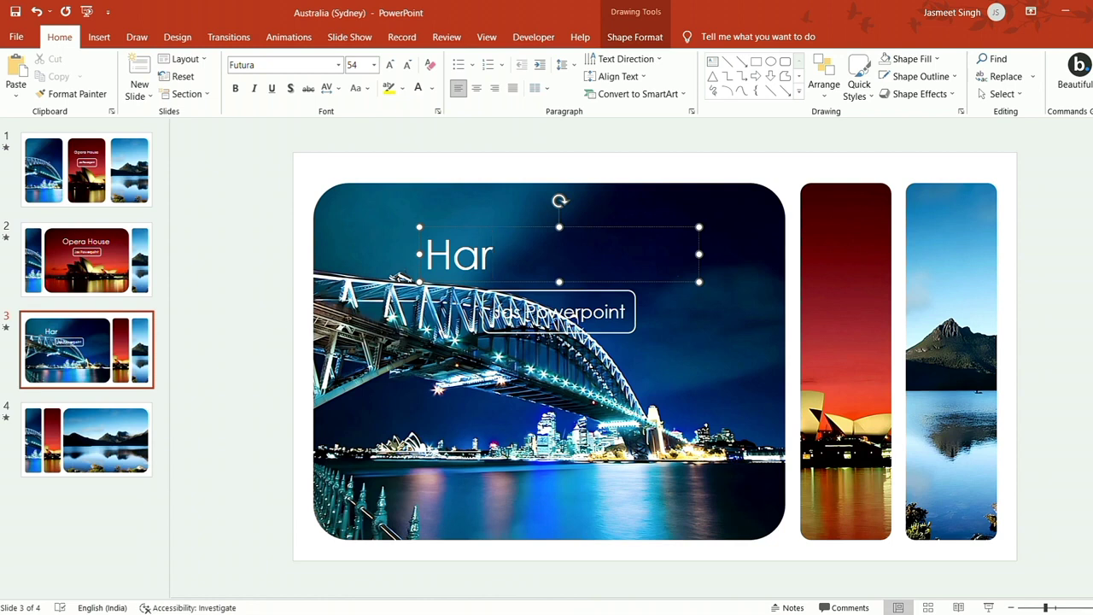
{"action": "type", "text": "Bour"}
{"action": "key", "text": "BackSpace"}
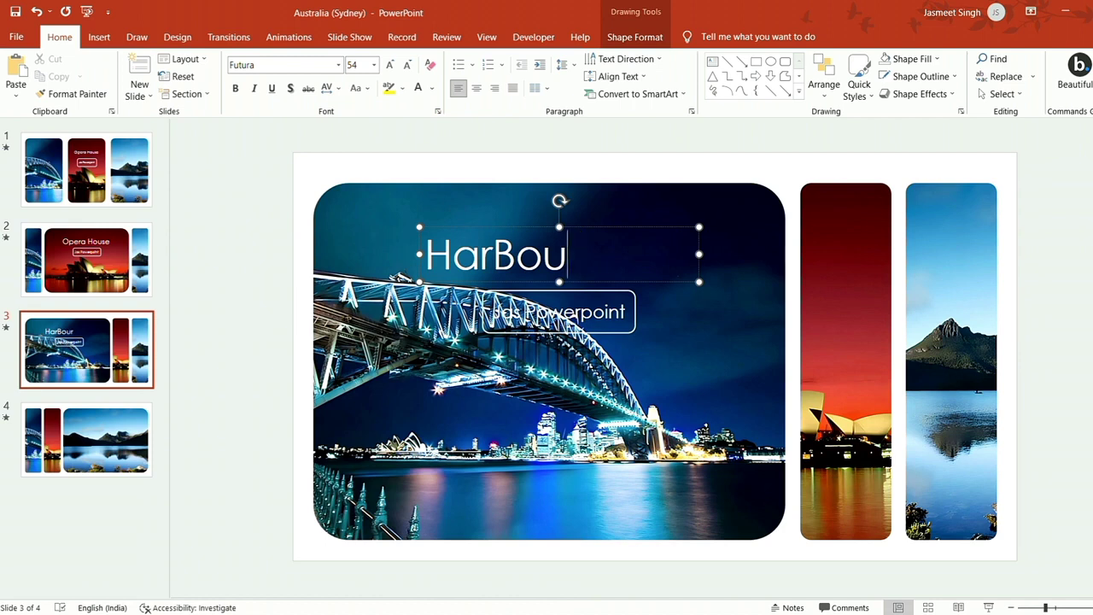
{"action": "key", "text": "BackSpace"}
{"action": "key", "text": "BackSpace"}
{"action": "key", "text": "BackSpace"}
{"action": "type", "text": "bour"}
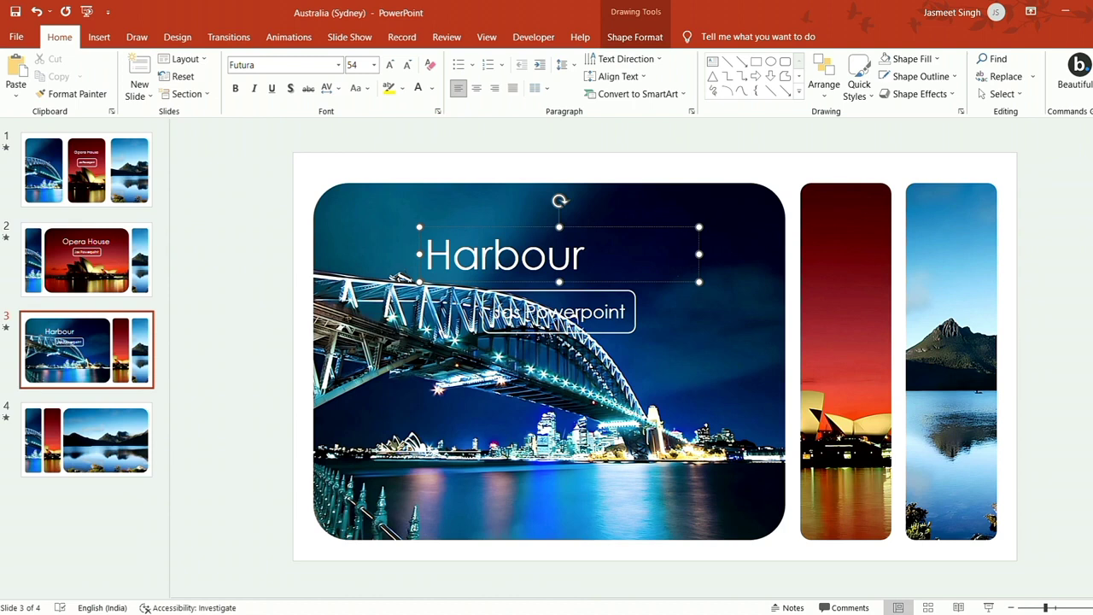
{"action": "type", "text": " B"}
{"action": "type", "text": "ridge"}
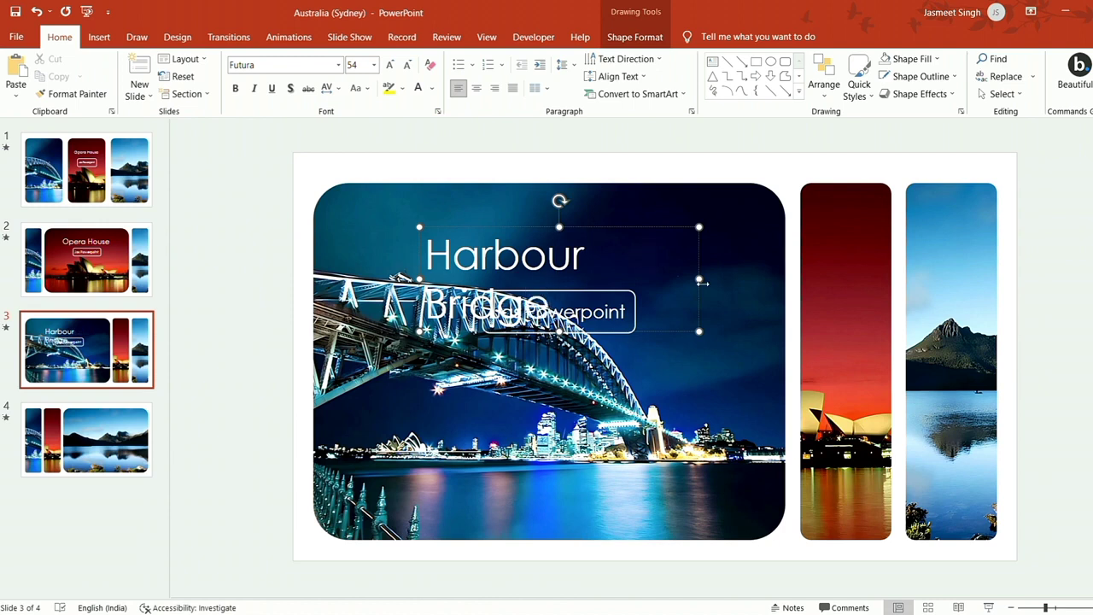
{"action": "mouse_move", "coordinate": [705, 277]}
{"action": "left_mouse_down"}
{"action": "mouse_move", "coordinate": [716, 289]}
{"action": "mouse_move", "coordinate": [734, 282]}
{"action": "mouse_move", "coordinate": [700, 287]}
{"action": "left_mouse_up"}
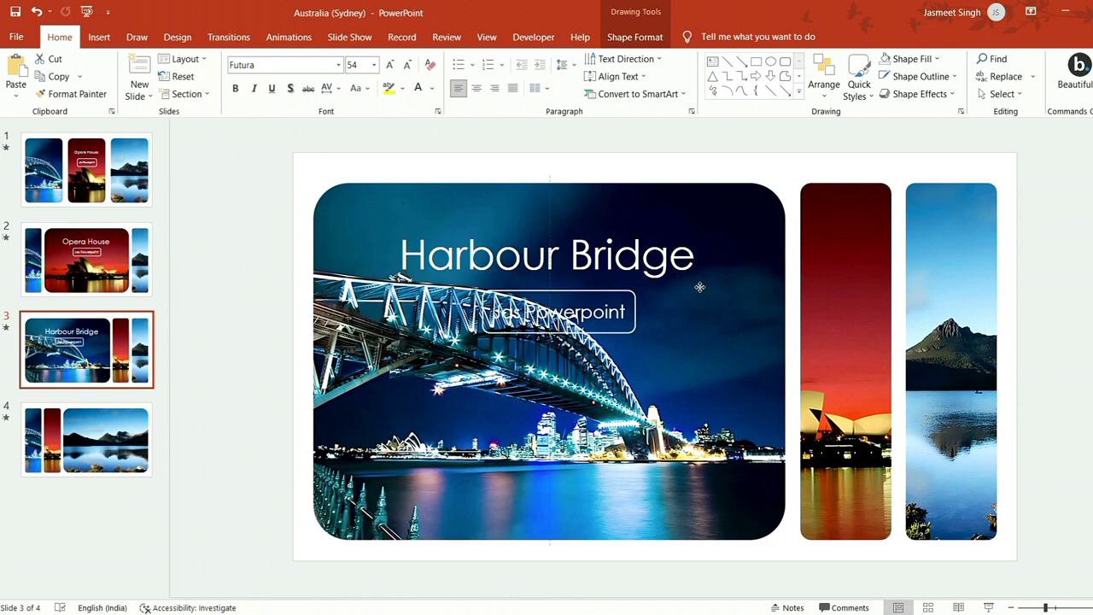
Step: Centre the Jas Powerpoint button under the Harbour Bridge title
{"action": "left_click", "coordinate": [631, 336]}
{"action": "left_click_drag", "start_coordinate": [632, 336], "coordinate": [620, 336]}
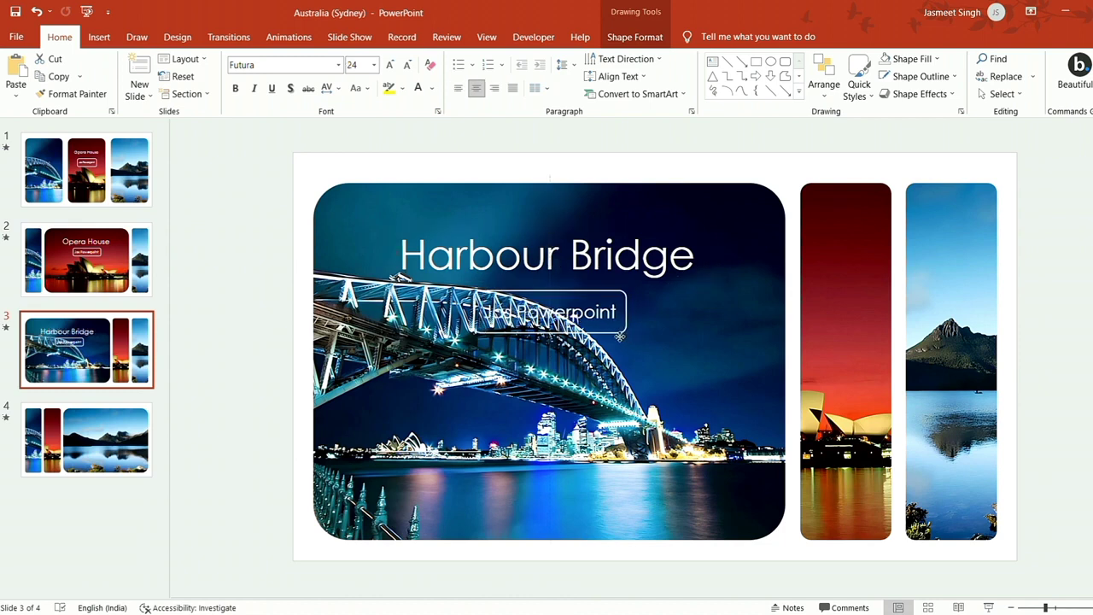
{"action": "left_click", "coordinate": [711, 174]}
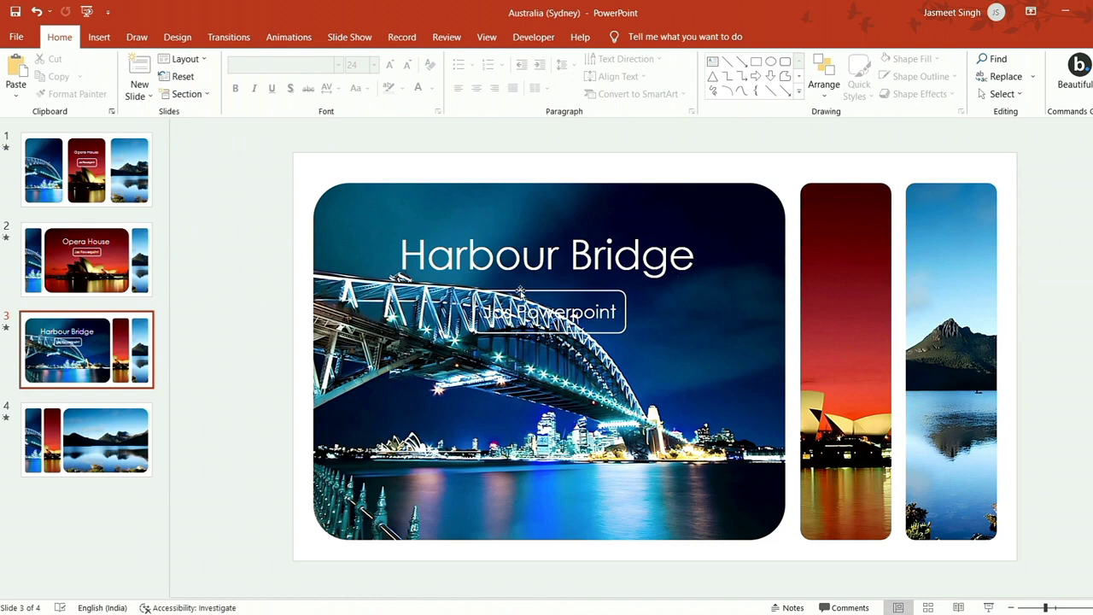
Step: Move the Harbour Bridge title and button higher together on slide 3
{"action": "left_click_drag", "start_coordinate": [357, 169], "coordinate": [794, 431]}
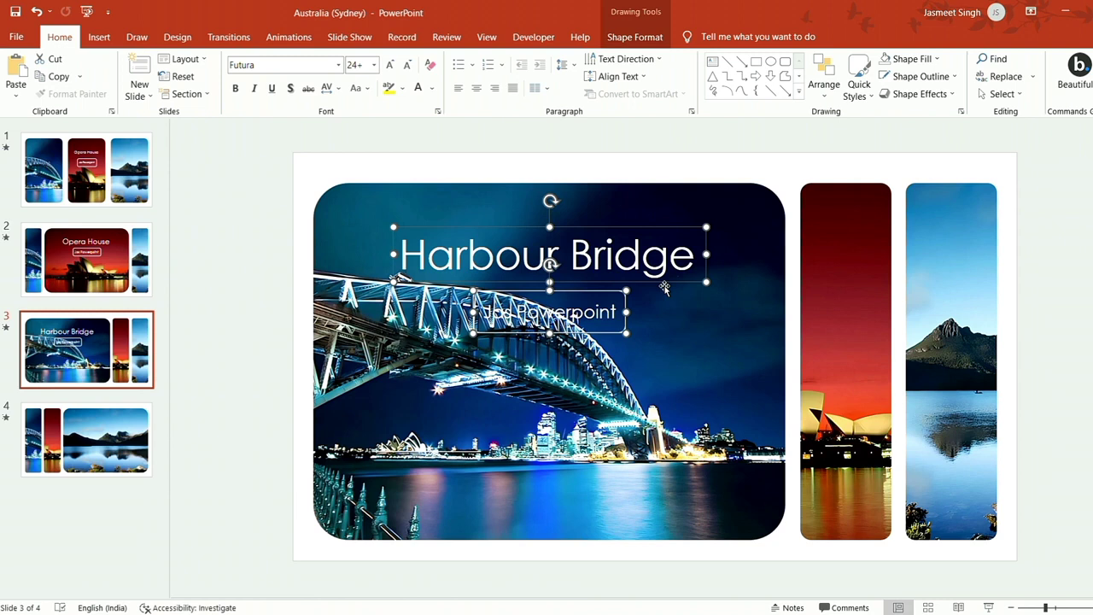
{"action": "left_click_drag", "start_coordinate": [665, 287], "coordinate": [659, 244]}
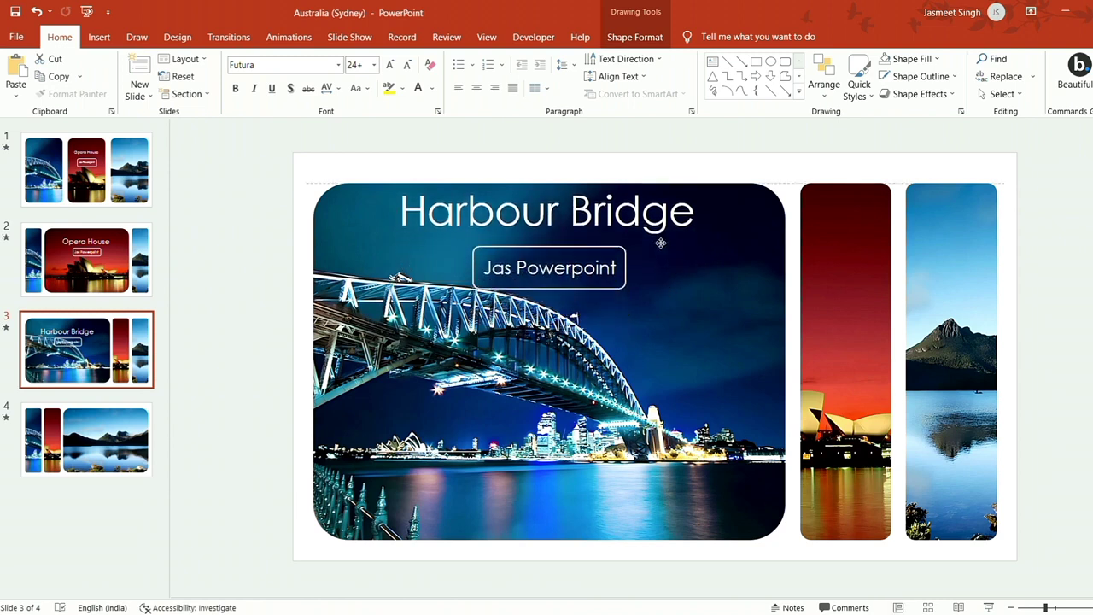
{"action": "left_click", "coordinate": [623, 155]}
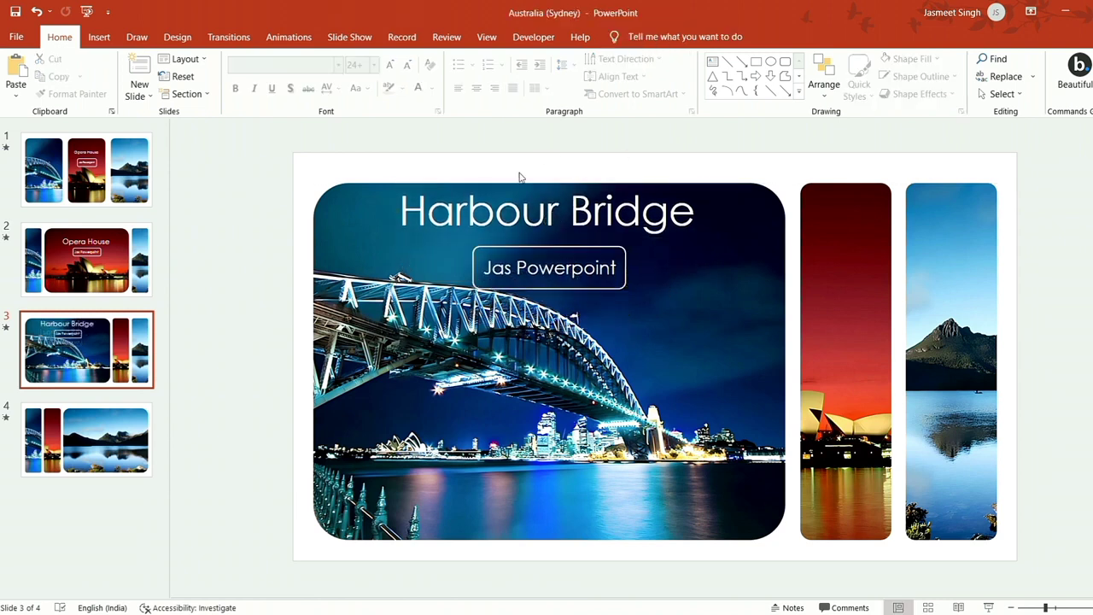
{"action": "scroll", "coordinate": [491, 187], "scroll_direction": "down", "scroll_amount": 1}
Step: Paste the Opera House title and Jas Powerpoint button onto slide 4, centred over the lake photo, and select the title text
{"action": "key", "text": "ctrl+v"}
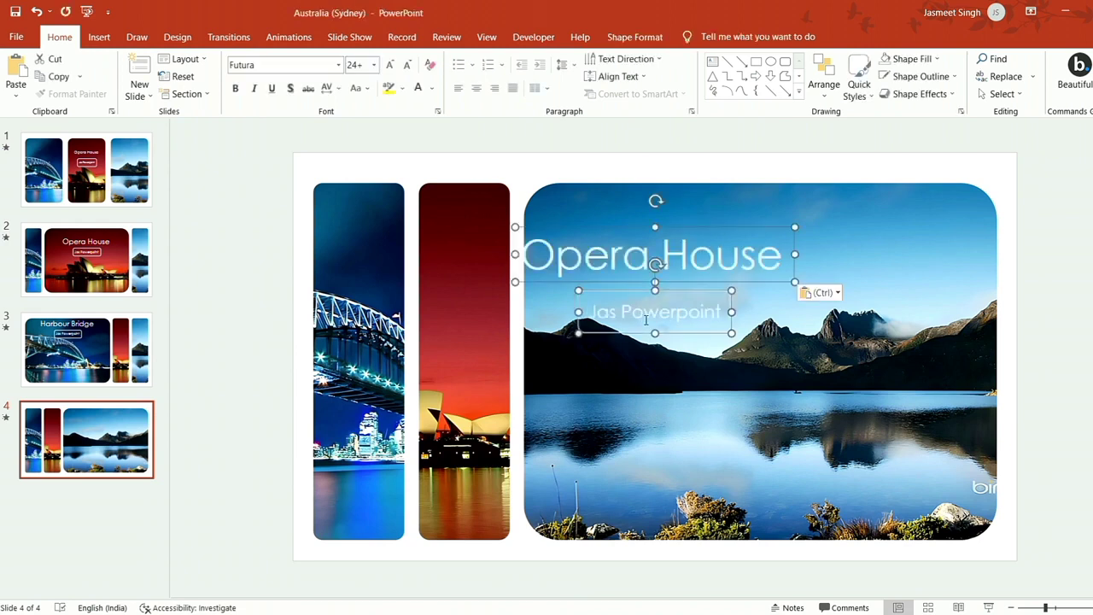
{"action": "left_click_drag", "start_coordinate": [758, 284], "coordinate": [863, 286]}
{"action": "left_click", "coordinate": [839, 253]}
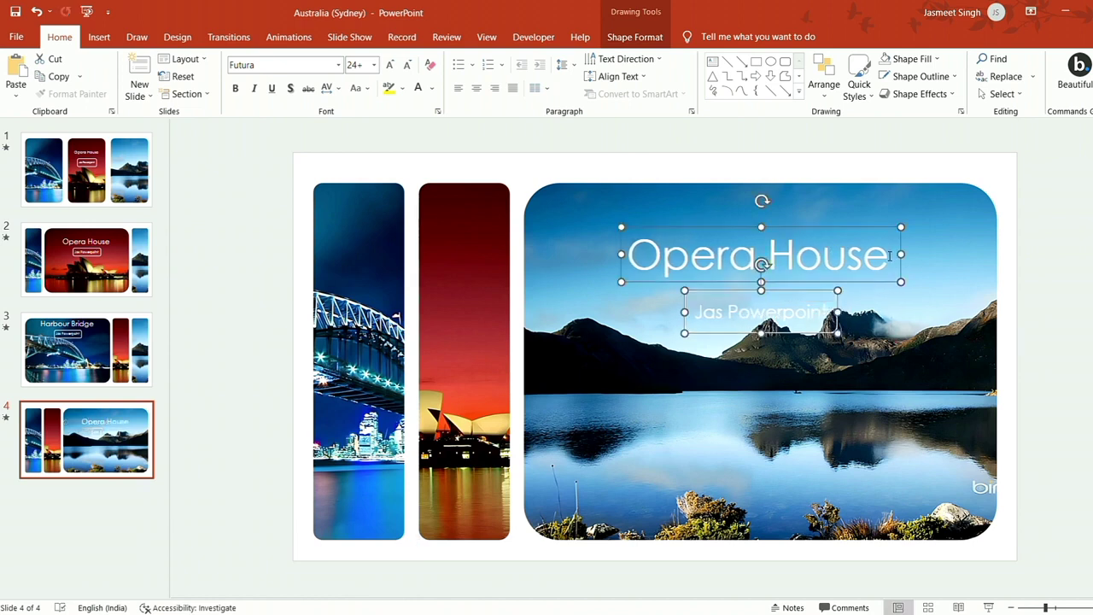
{"action": "key", "text": "ctrl+a"}
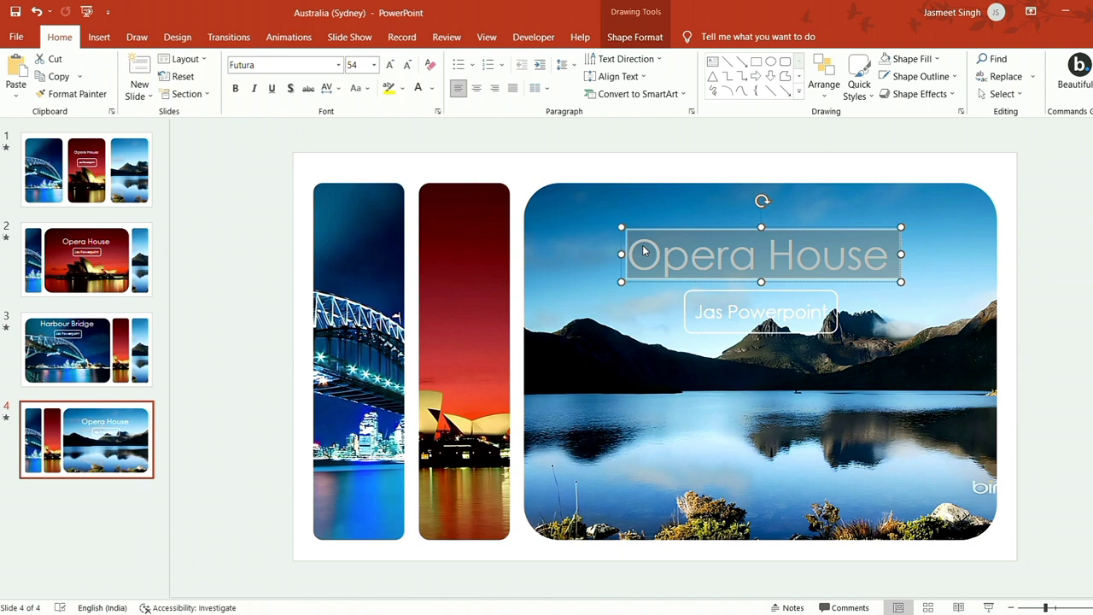
Step: Replace the slide 4 title with 'Dove Lake' and shrink its box to fit
{"action": "key", "text": "BackSpace"}
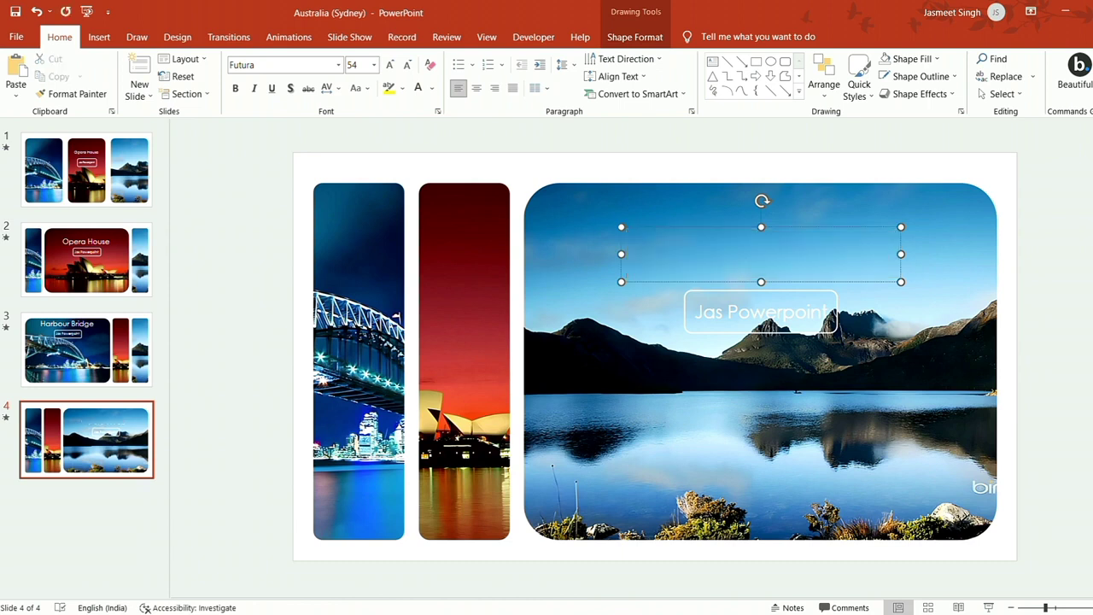
{"action": "type", "text": "Dove"}
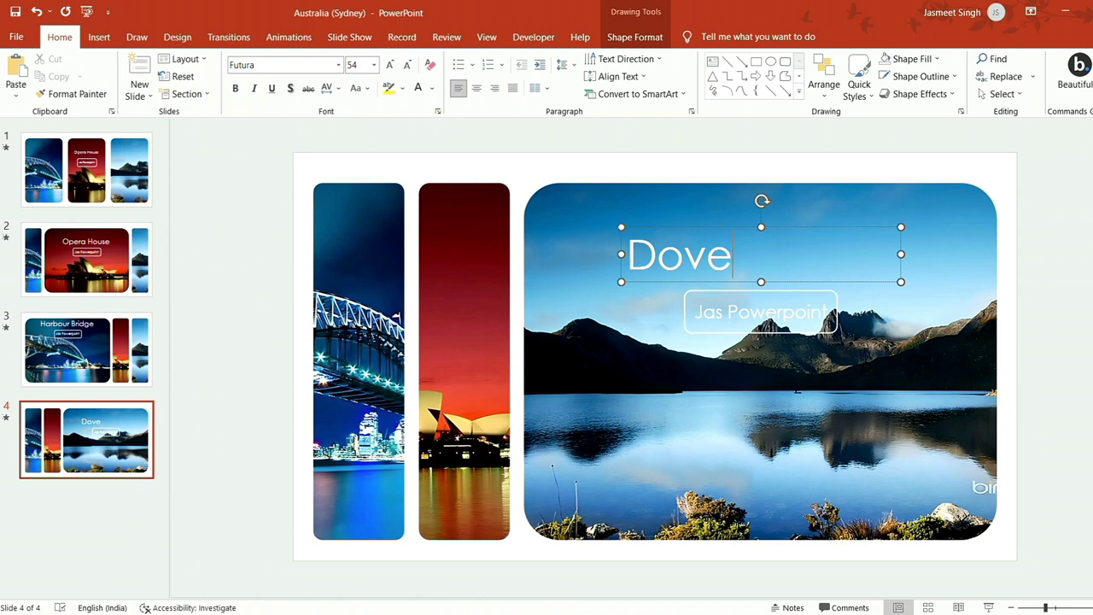
{"action": "type", "text": " Lake"}
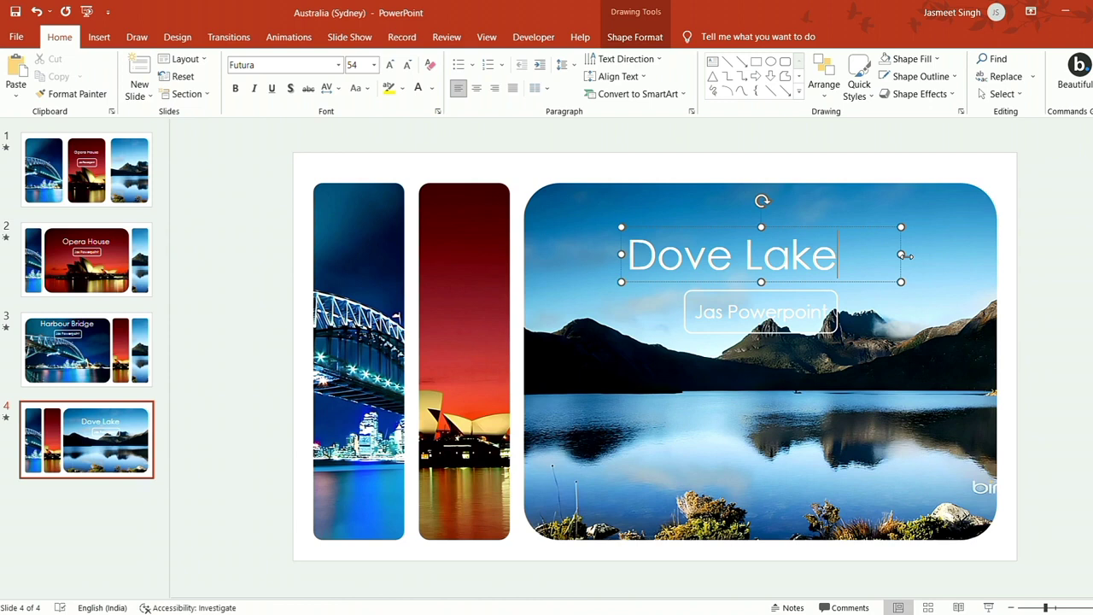
{"action": "left_click_drag", "start_coordinate": [903, 254], "coordinate": [851, 264]}
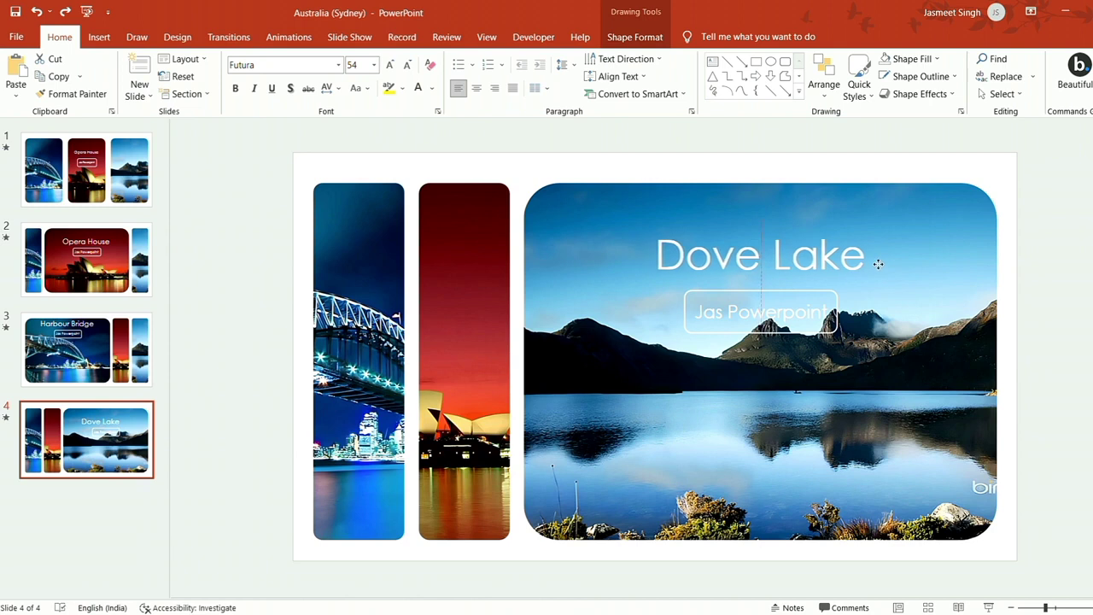
Step: Centre the Jas Powerpoint button beneath the Dove Lake title
{"action": "left_click", "coordinate": [841, 316]}
{"action": "left_click", "coordinate": [760, 264], "text": "shift"}
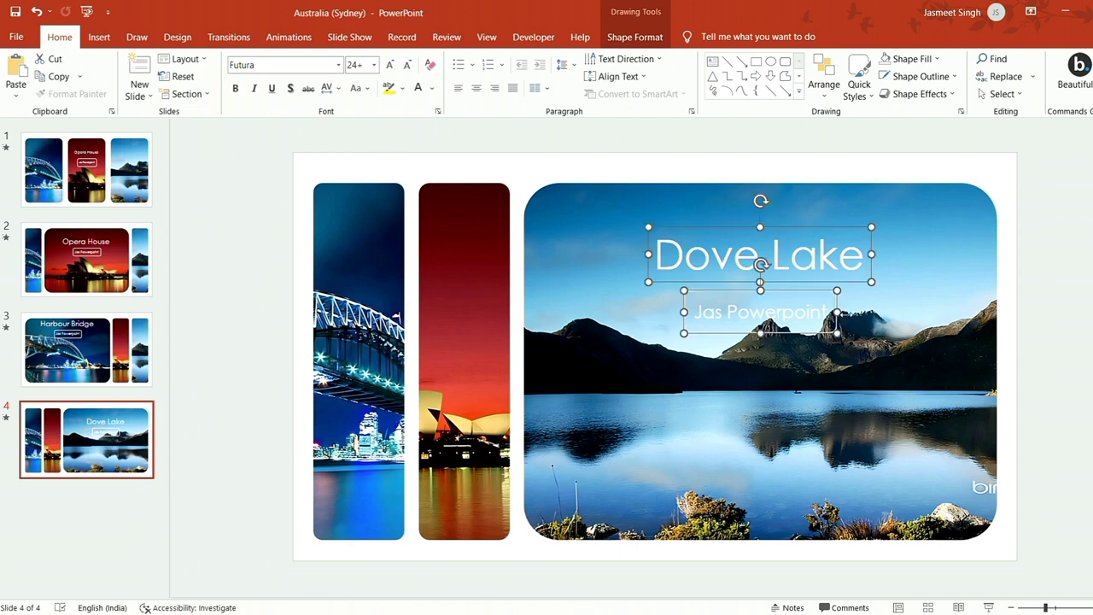
{"action": "left_click", "coordinate": [878, 311]}
{"action": "left_click", "coordinate": [842, 316]}
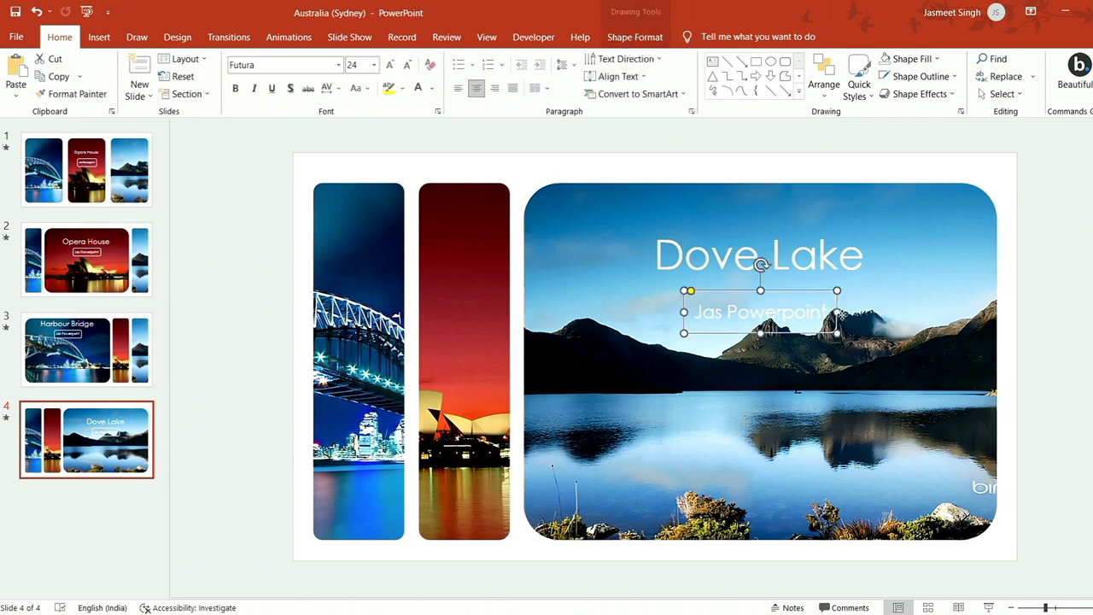
{"action": "left_click_drag", "start_coordinate": [840, 313], "coordinate": [841, 313]}
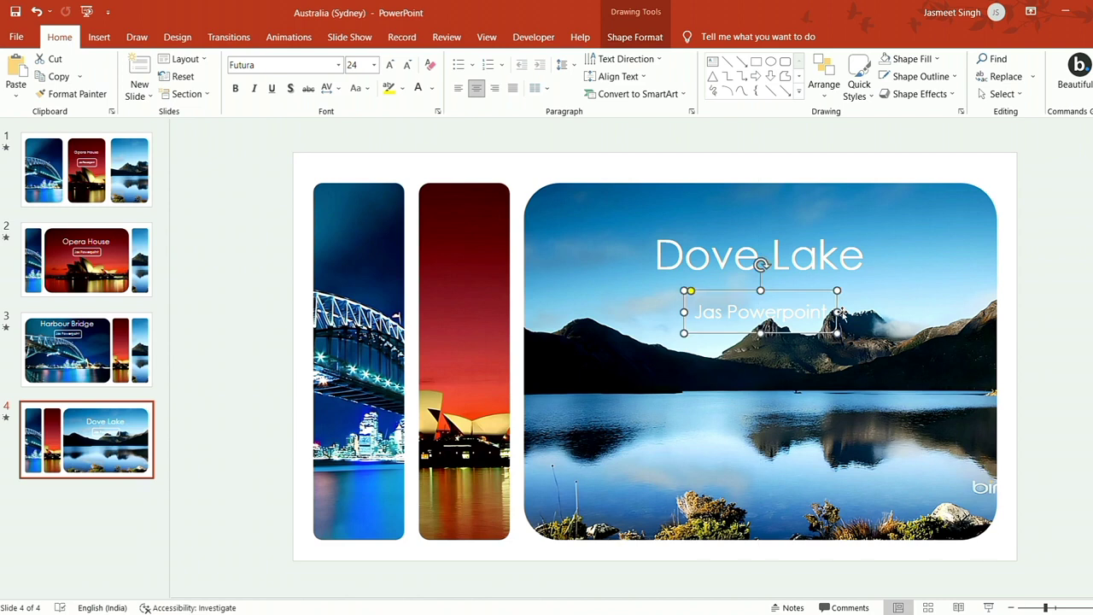
{"action": "left_click", "coordinate": [914, 157]}
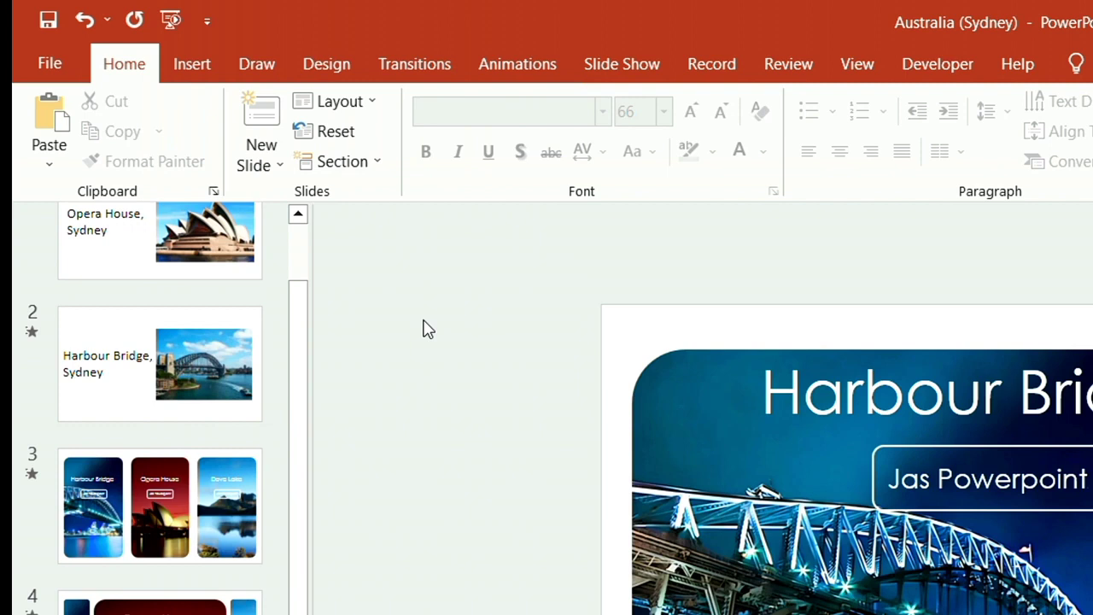
Step: Apply a Morph transition to all slides in the deck
{"action": "left_click", "coordinate": [412, 65]}
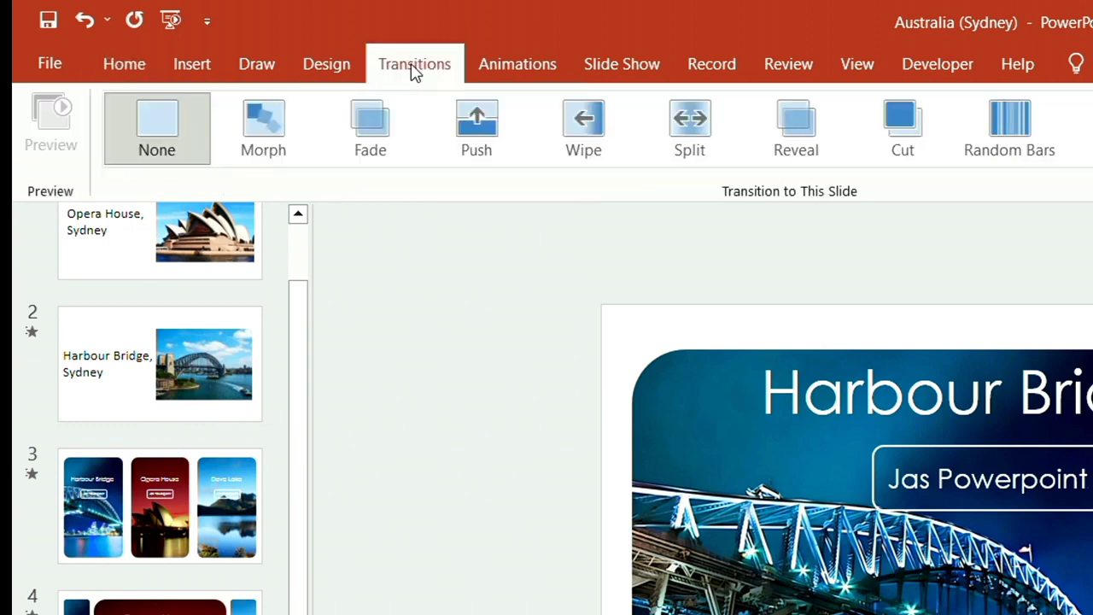
{"action": "left_click", "coordinate": [275, 136]}
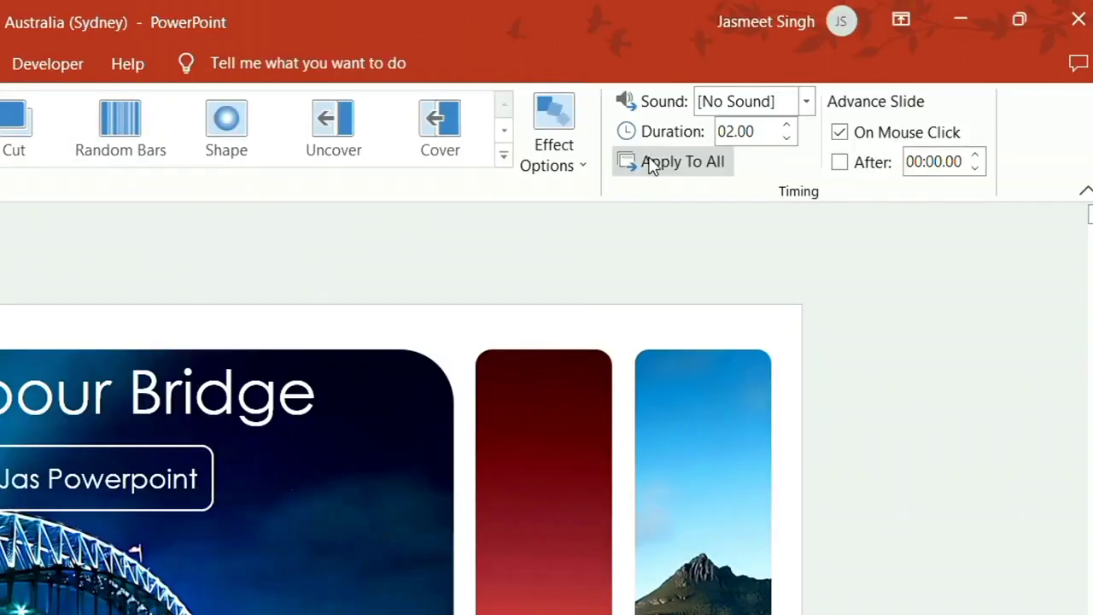
{"action": "left_click", "coordinate": [665, 174]}
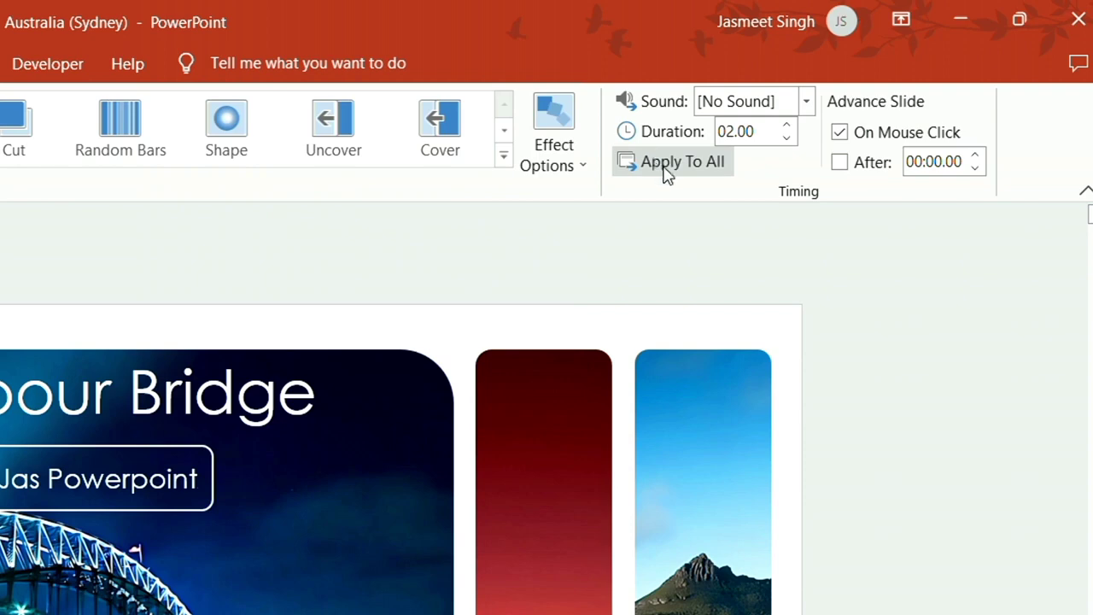